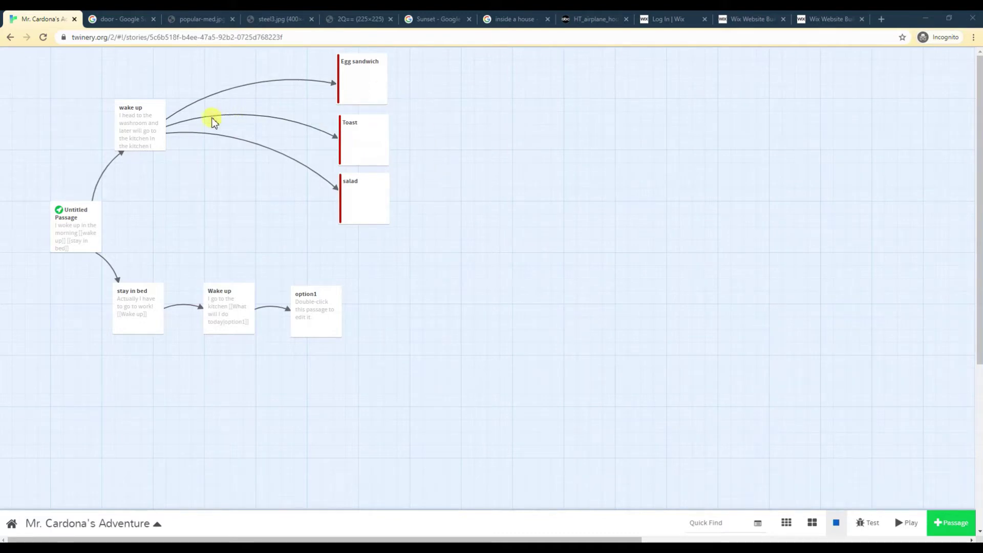
- Write "After eating your food, you [[want to go outside|door1]]" in the Egg sandwich passage and place the door1 passage beside the food passages
mouse_move(138, 143)
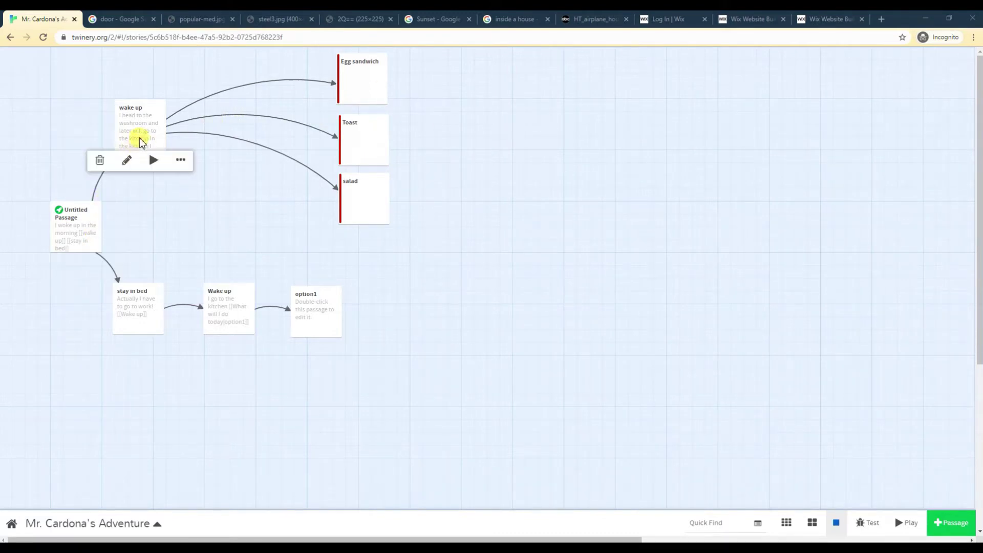
mouse_move(379, 123)
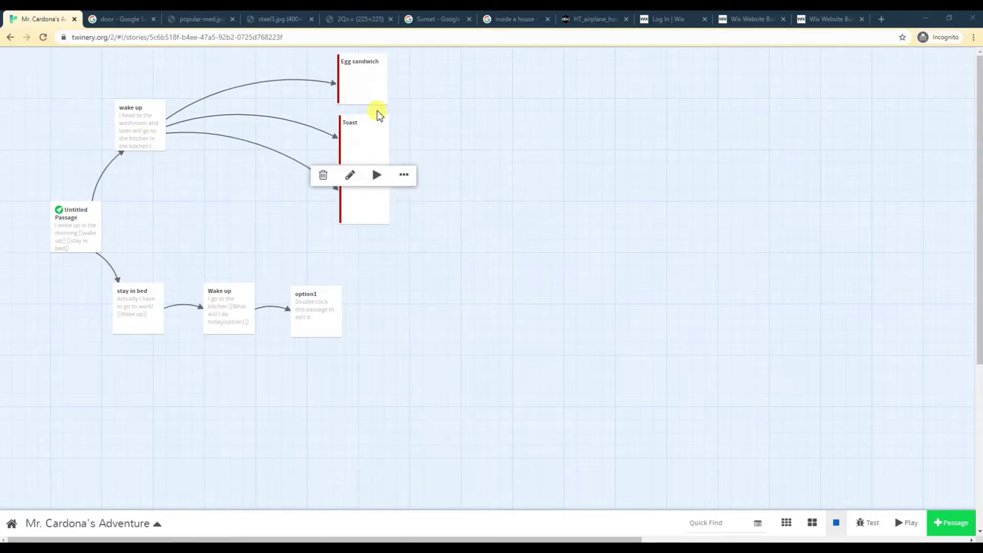
mouse_move(374, 82)
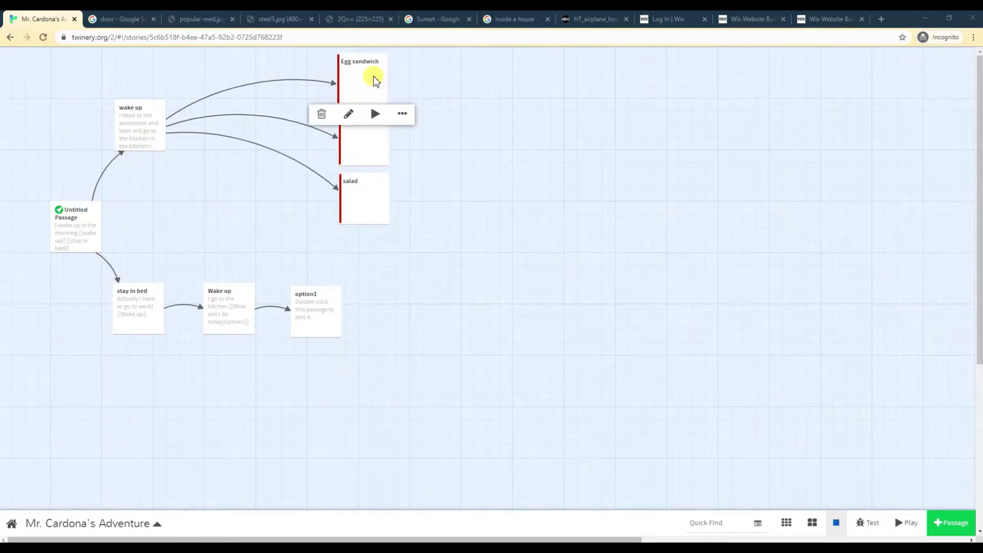
double_click(374, 79)
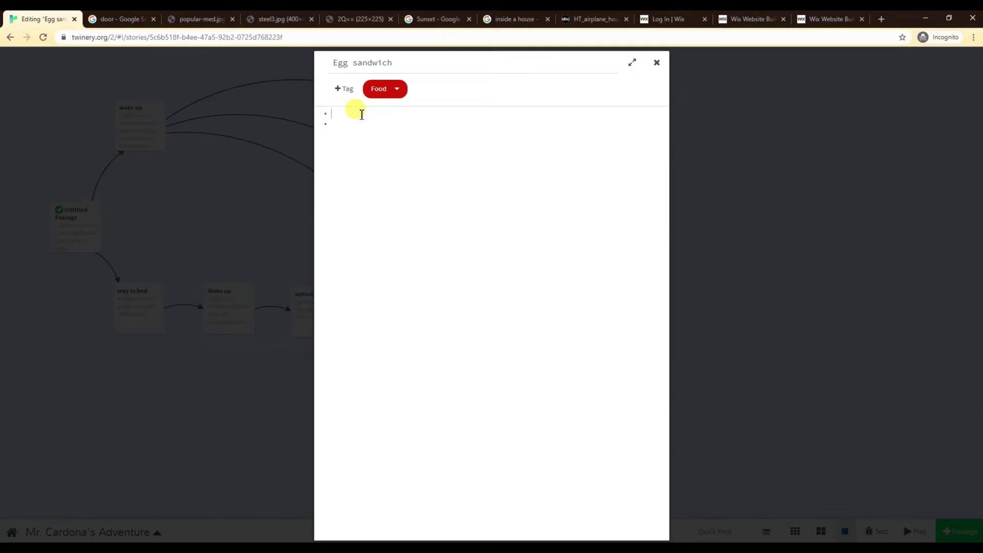
type("After eating your food, you [[want to go outside")
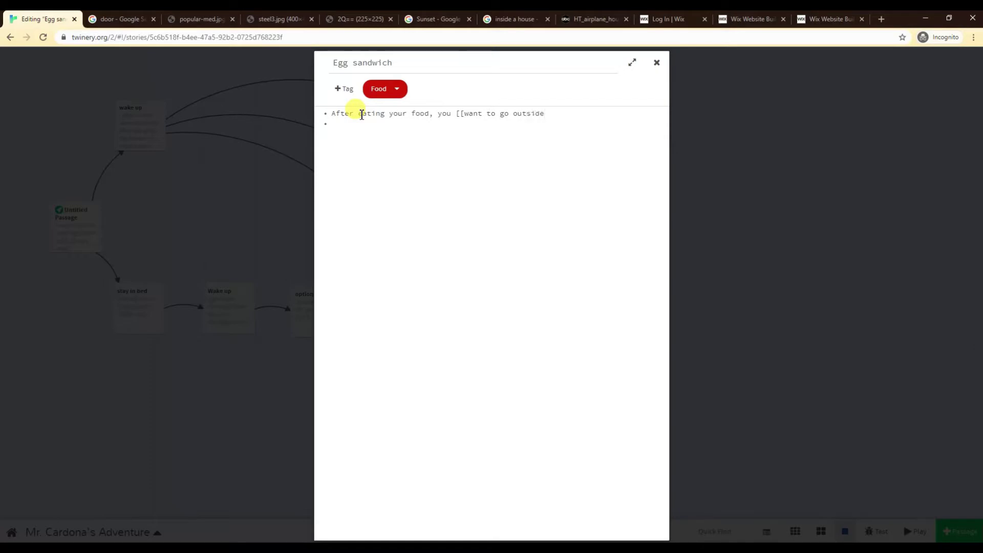
left_click_drag(464, 114, 554, 110)
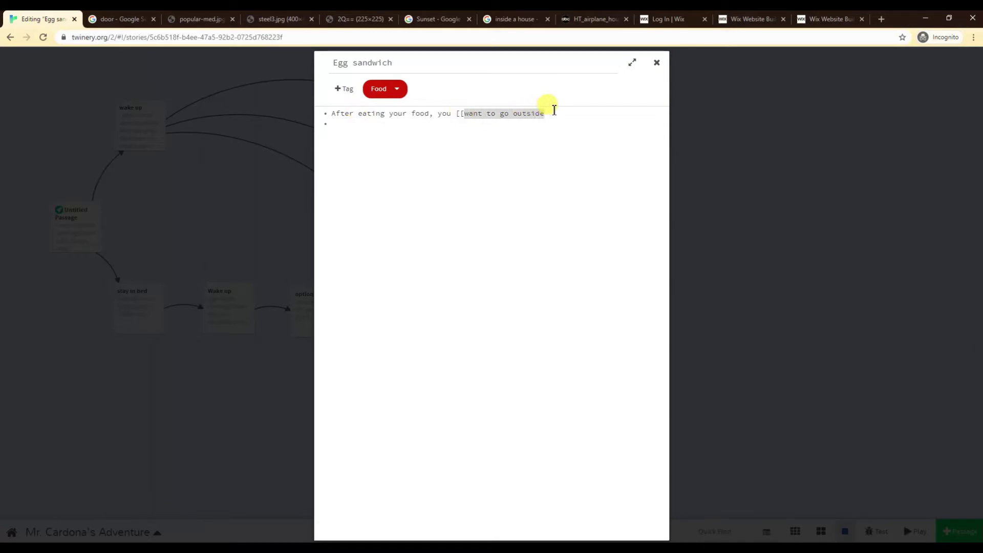
left_click(550, 119)
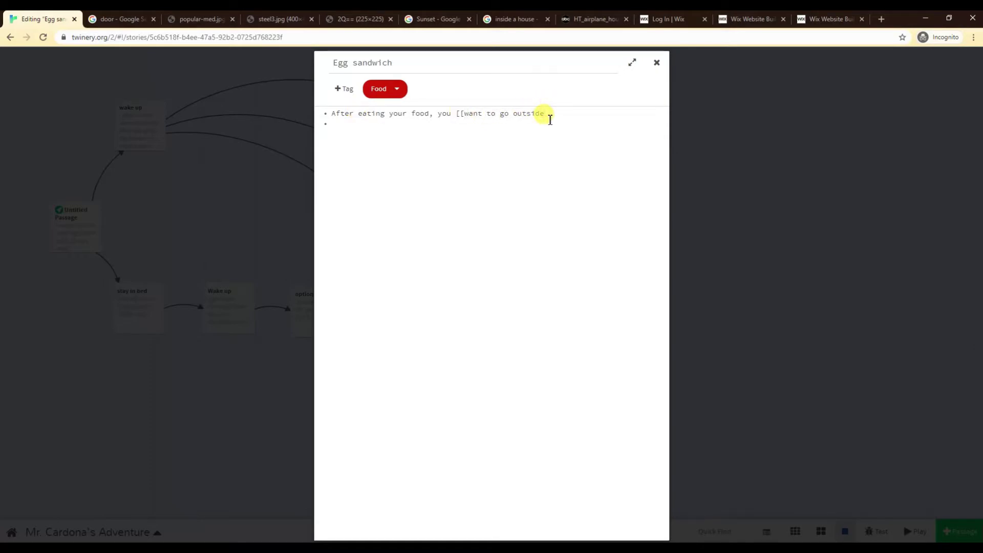
type("|door1]]")
left_click(657, 63)
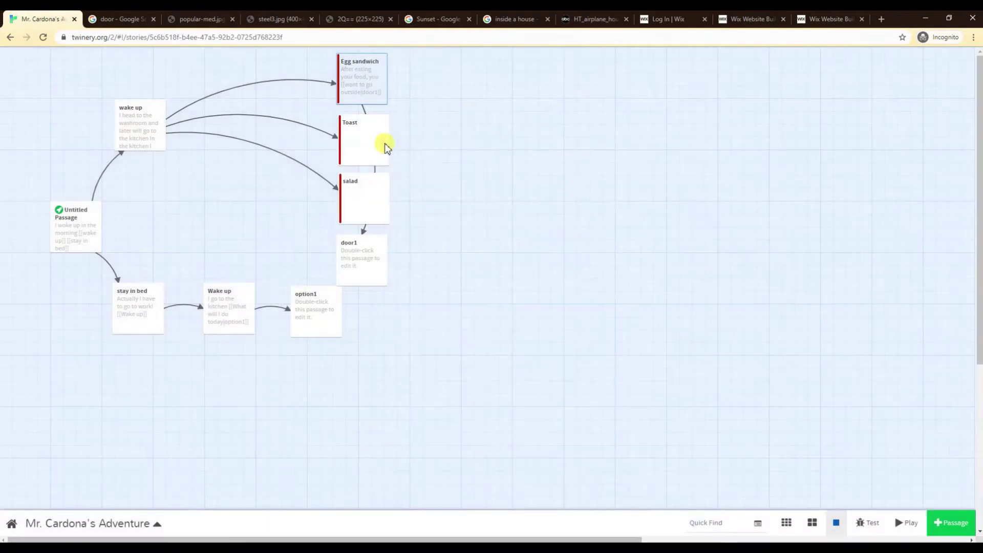
left_click_drag(358, 263, 481, 141)
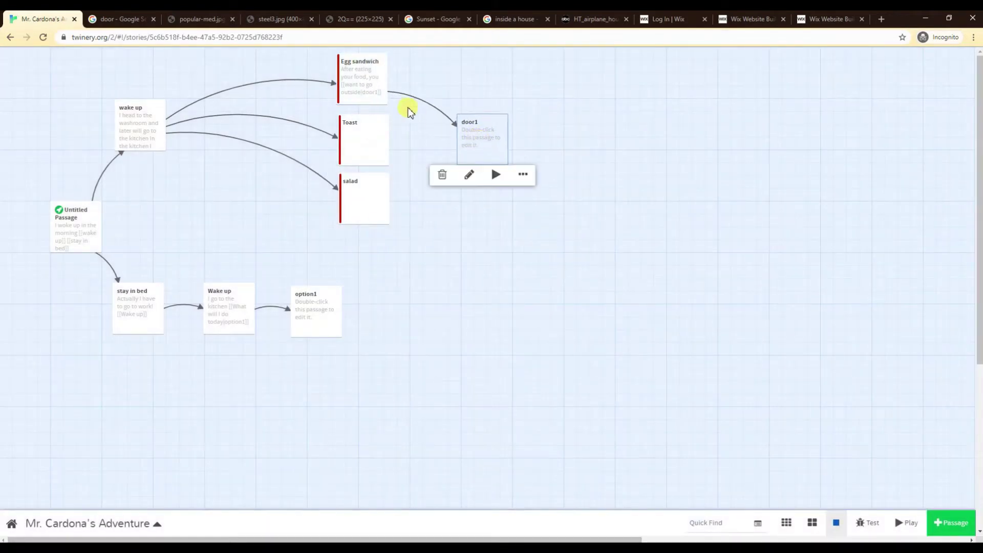
- Test the story from the Egg sandwich passage, follow the "want to go outside" link, and close the test
mouse_move(362, 81)
left_click(375, 112)
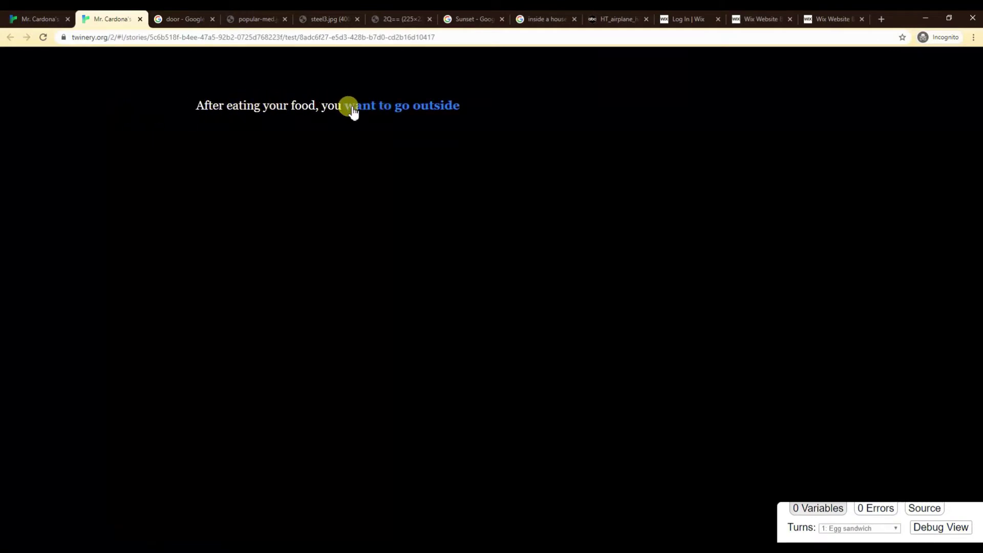
left_click(441, 107)
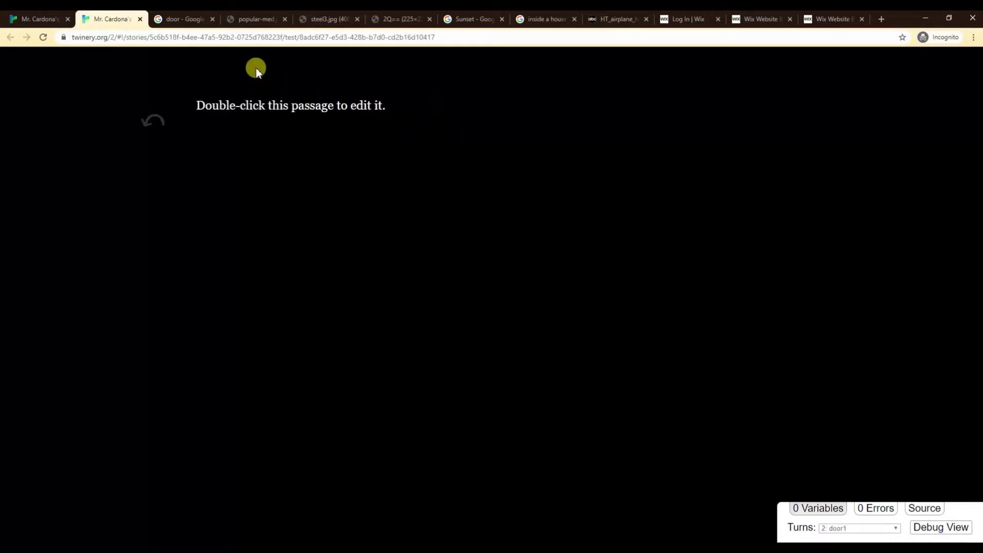
left_click(140, 19)
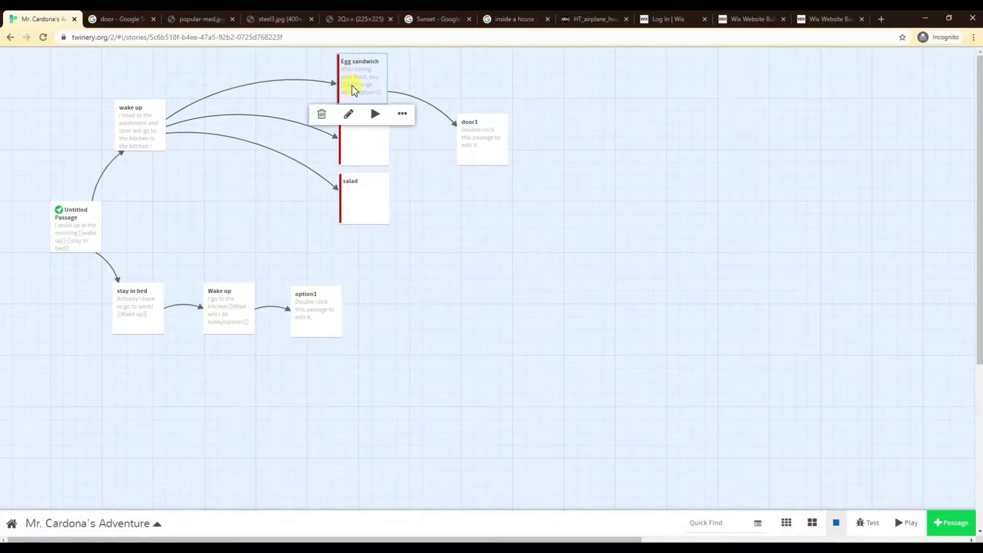
- Copy the Egg sandwich passage's full text, including the door1 link, into the Toast and salad passages
double_click(352, 85)
left_click_drag(581, 119, 314, 109)
key("ctrl+c")
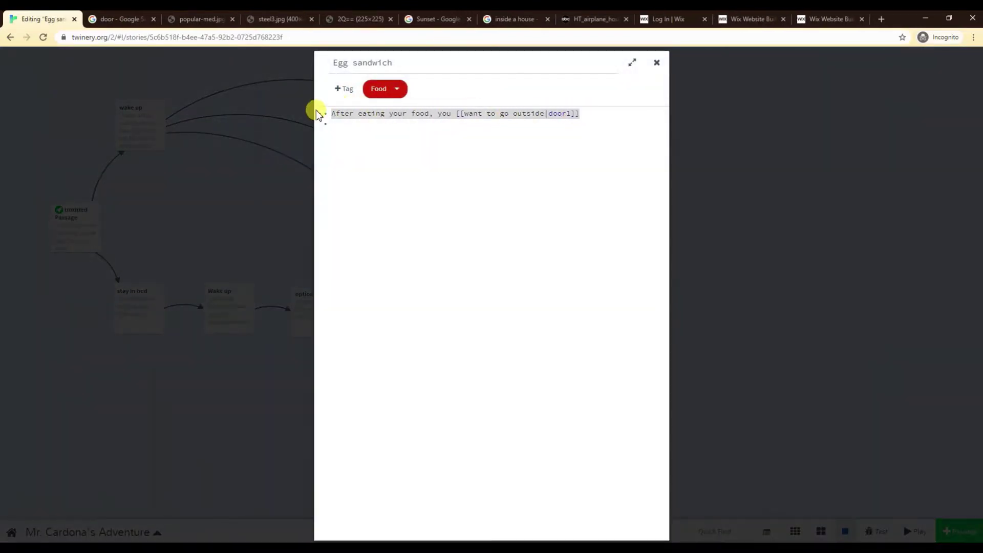
left_click(656, 63)
double_click(364, 138)
key("ctrl+v")
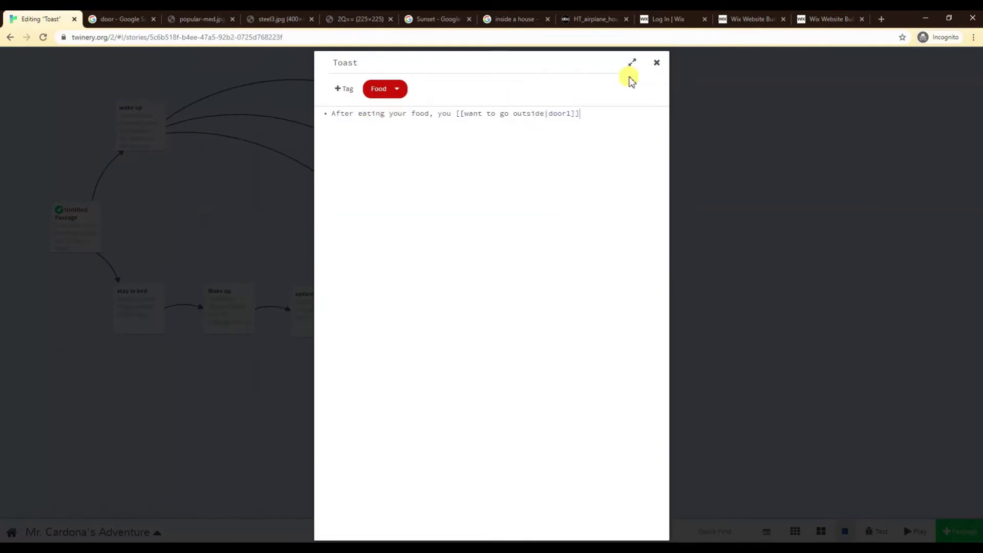
left_click(656, 62)
double_click(352, 197)
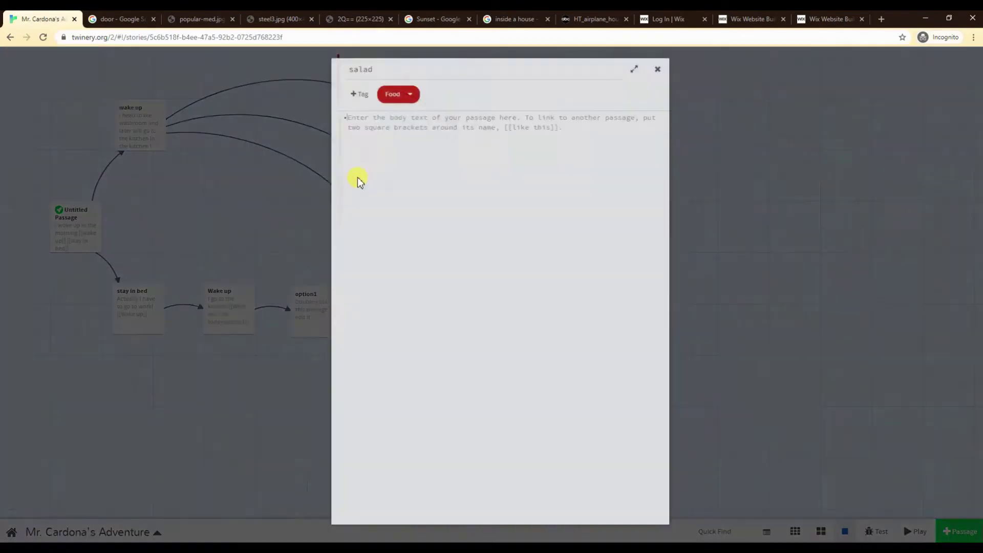
key("ctrl+v")
left_click(656, 62)
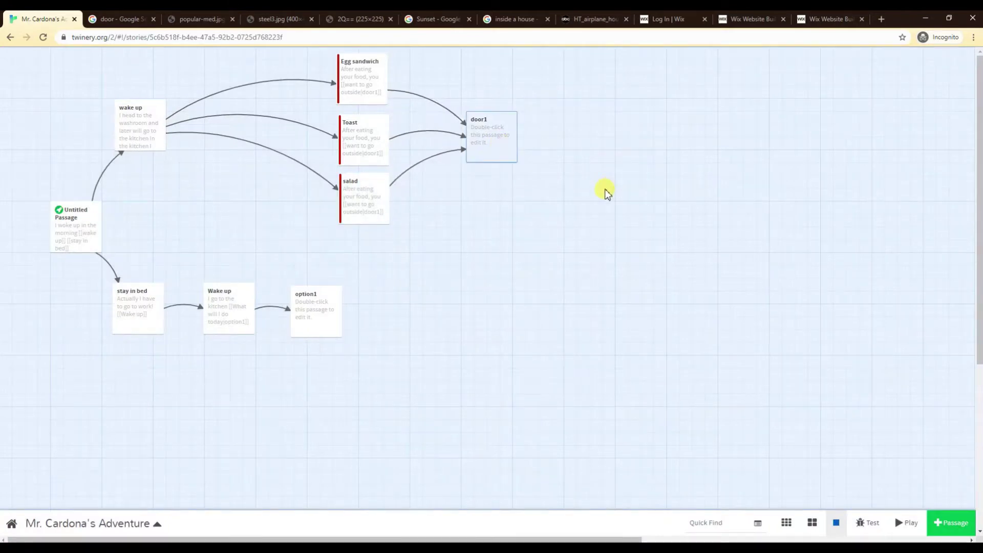
- Add the placeholder image tag <img src = "YOUR URL"> below the linked sentence in the Egg sandwich passage
mouse_move(379, 155)
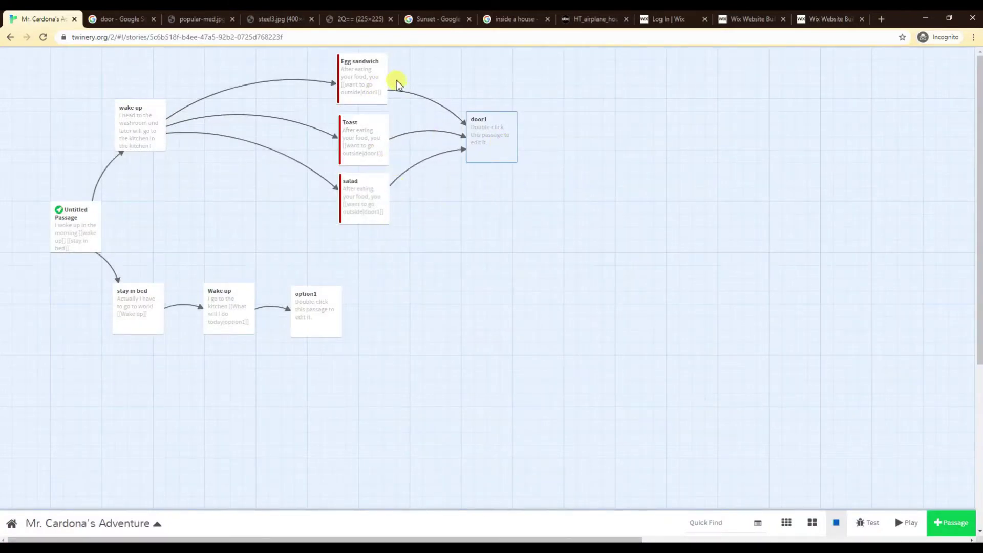
double_click(373, 91)
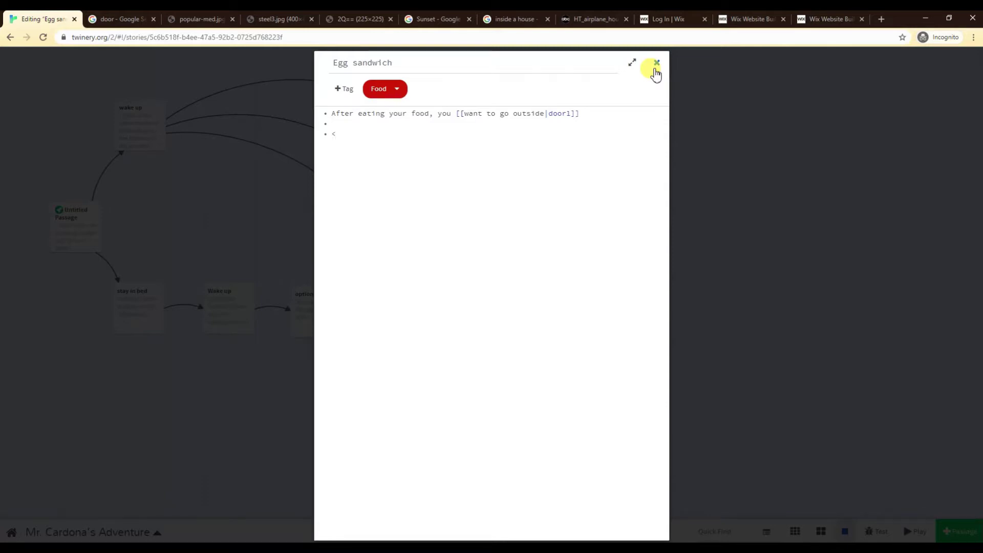
type("img src")
type("= \"YOUR URL")
type(">")
left_click_drag(337, 134, 426, 134)
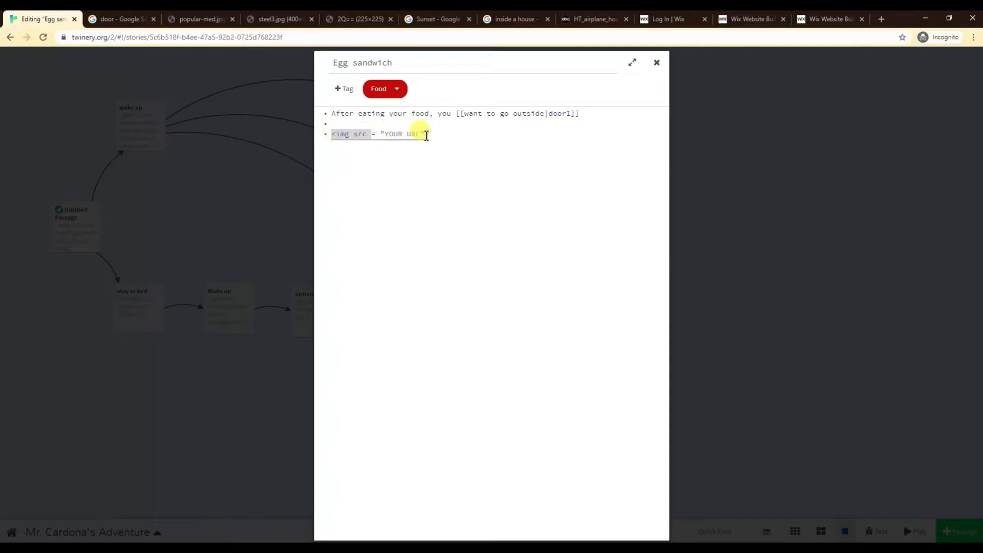
left_click(479, 146)
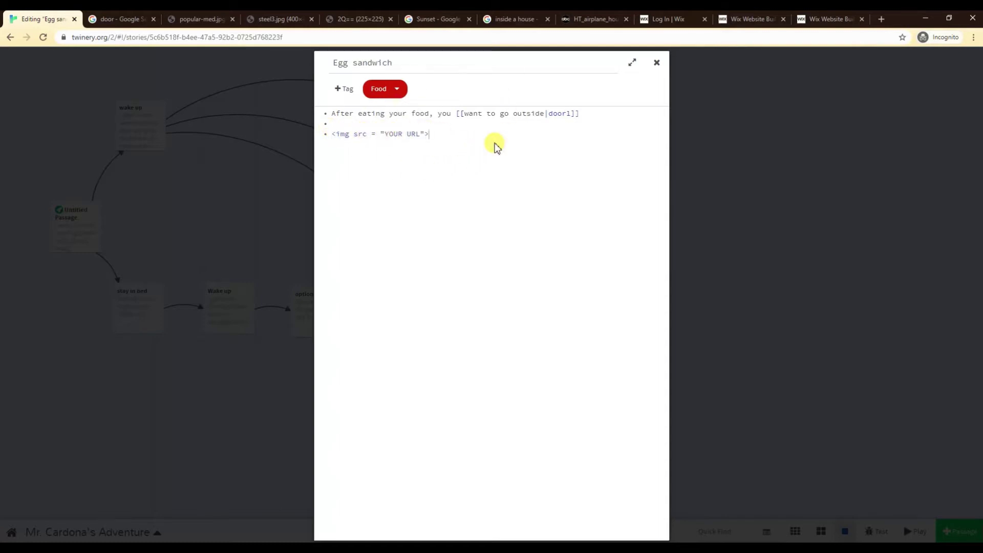
- Replace YOUR URL in the image tag with the address of the open popular-med.jpg door picture, and test the Egg sandwich passage
left_click(125, 25)
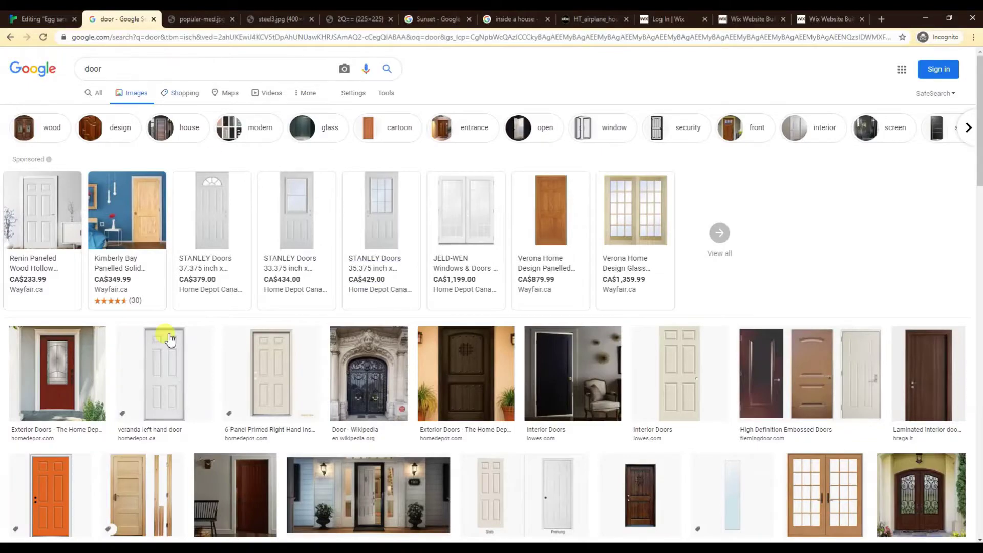
left_click(193, 22)
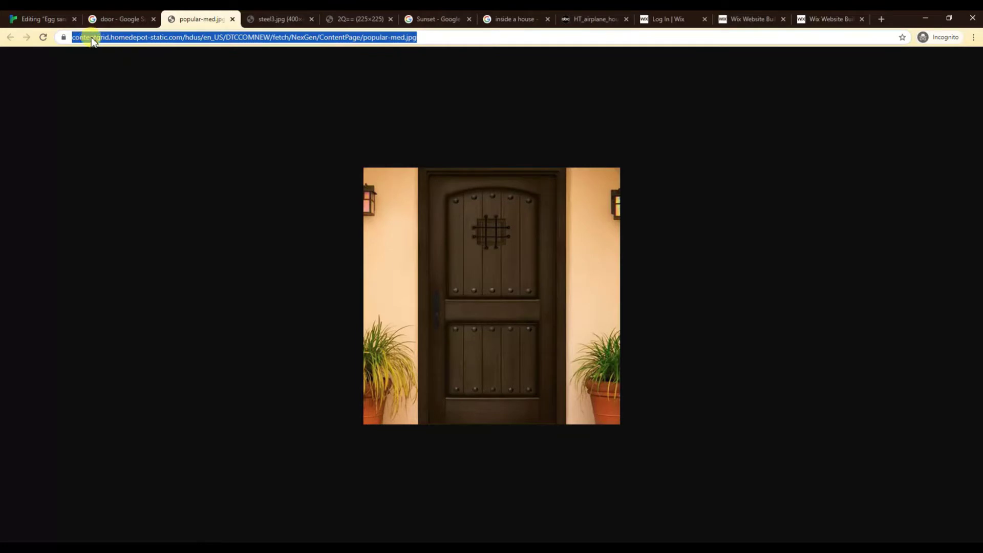
left_click(54, 19)
type(">")
left_click_drag(417, 134, 384, 133)
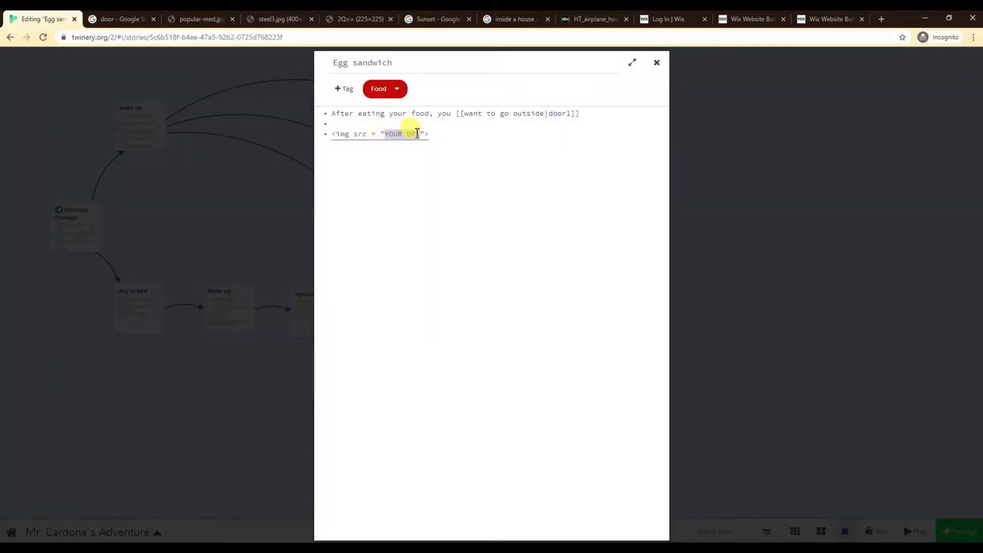
type("https://contentgrid.homedepot-static.com/hdus/en_US/DTCCOMNEW/fetch/NexGen/ContentPage/popular-med.jpg")
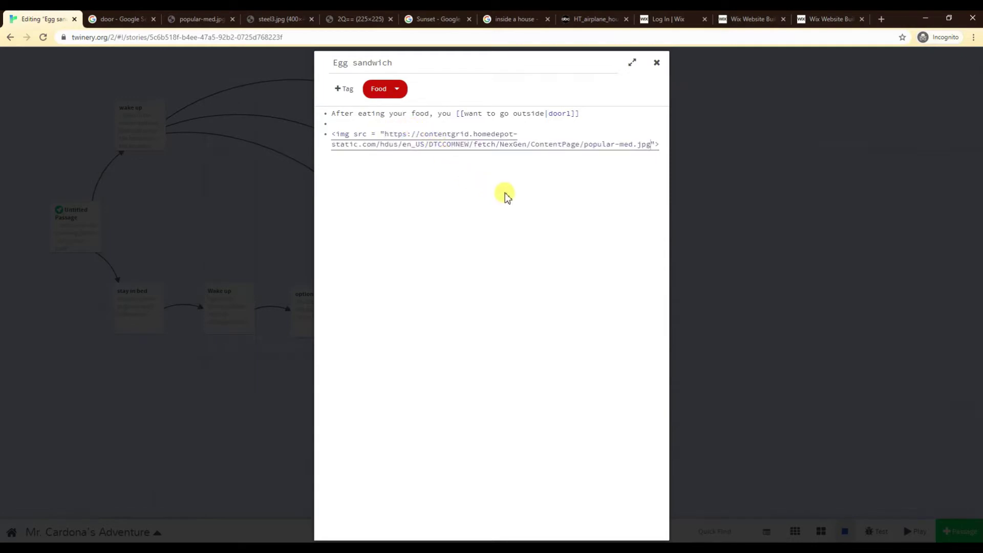
left_click(657, 63)
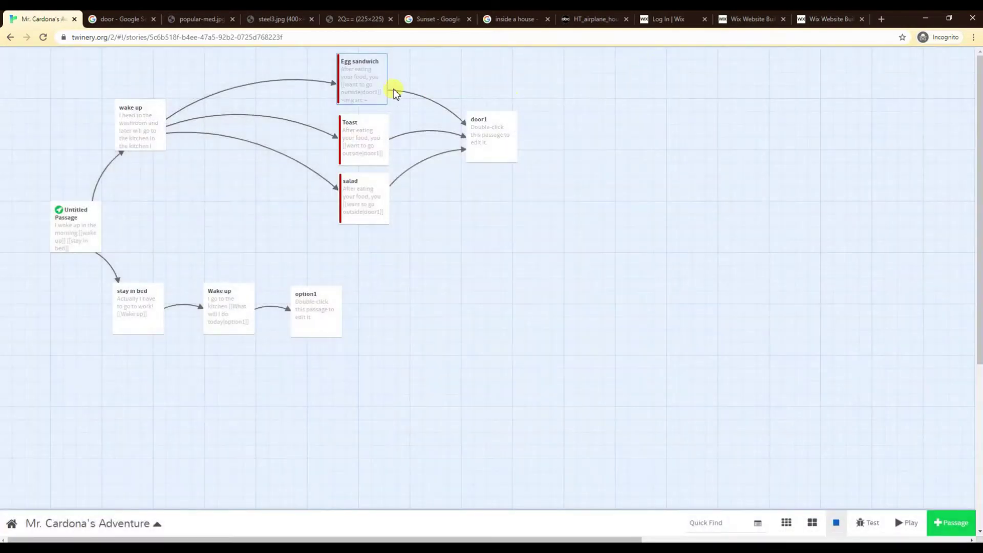
left_click(376, 114)
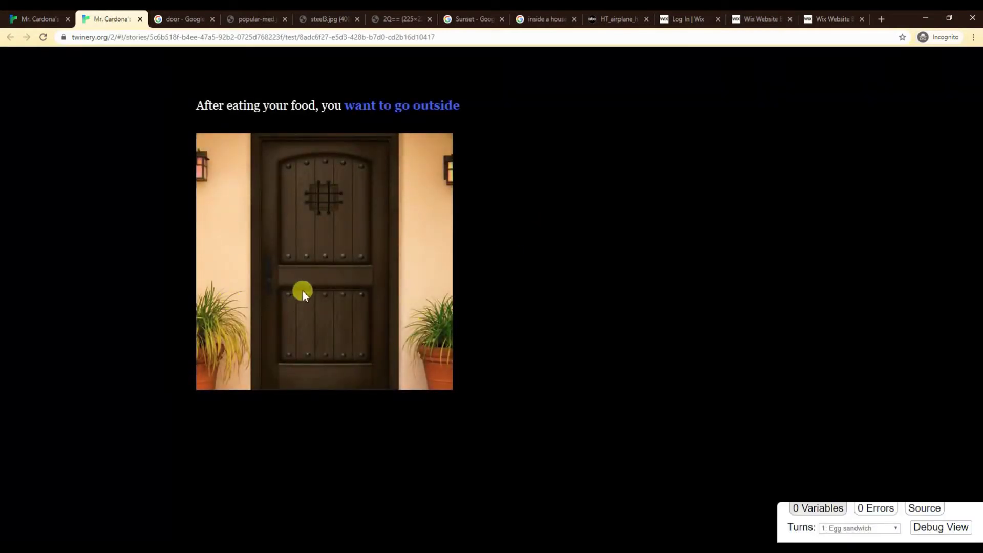
left_click(139, 22)
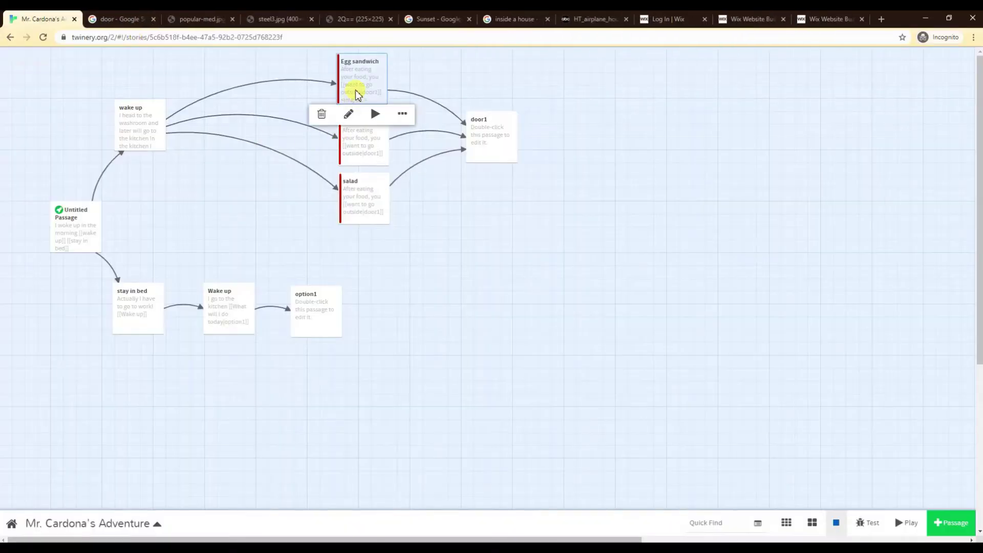
- Wrap the door image tag in the Egg sandwich passage in <center> and </center> tags
double_click(357, 93)
left_click(332, 132)
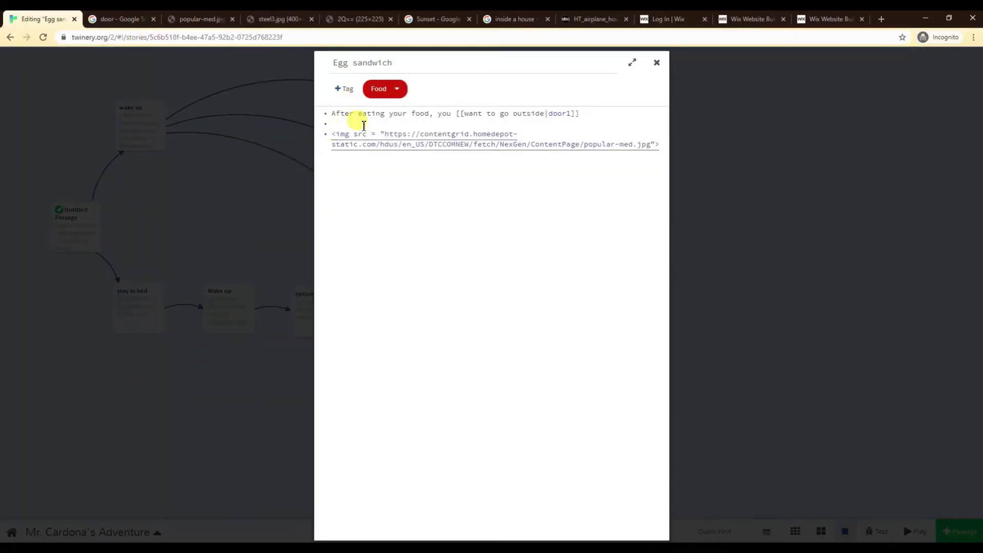
type("<center>")
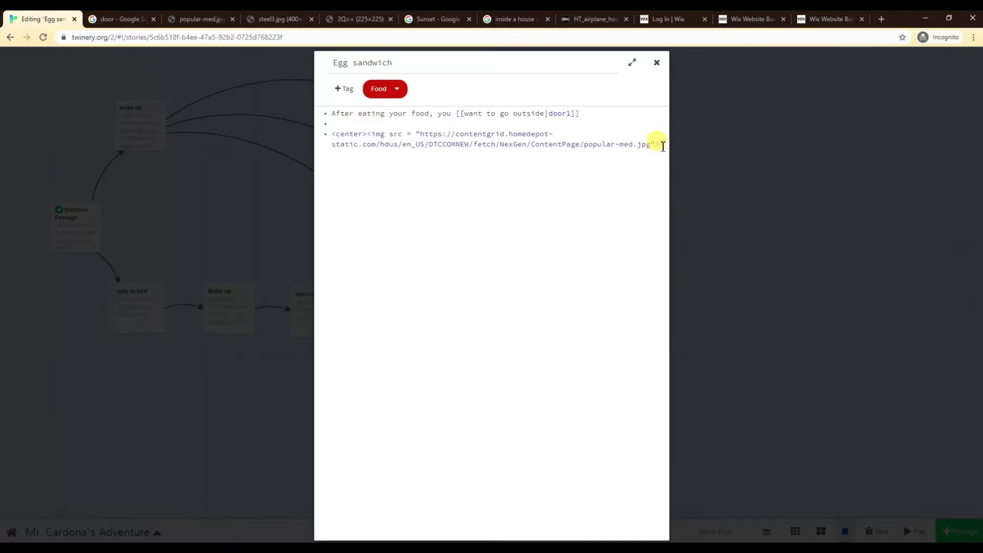
type("</center")
- Add a second copy of the door image tag without center tags below the first, and test the Egg sandwich passage
left_click_drag(406, 156, 331, 141)
key("ctrl+c")
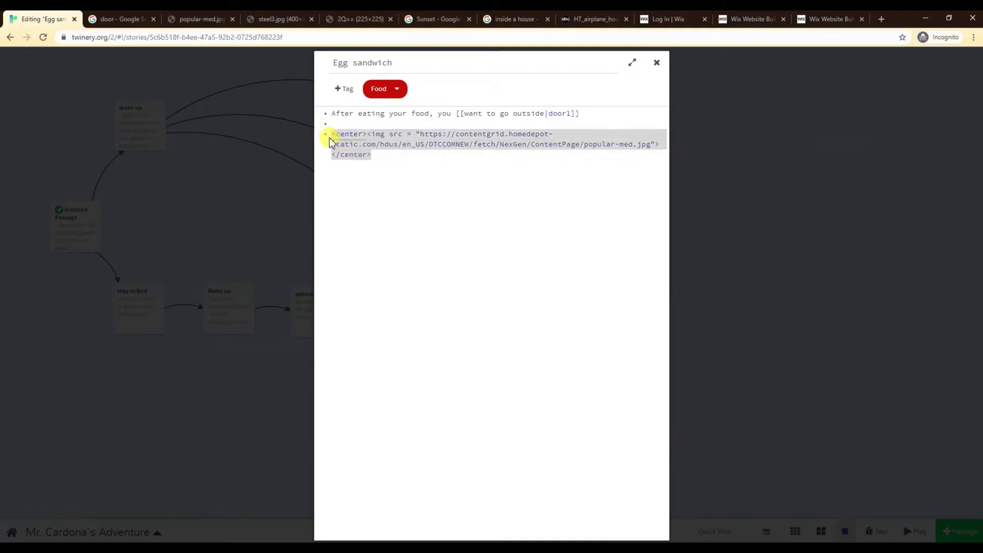
left_click(393, 156)
key("ctrl+v")
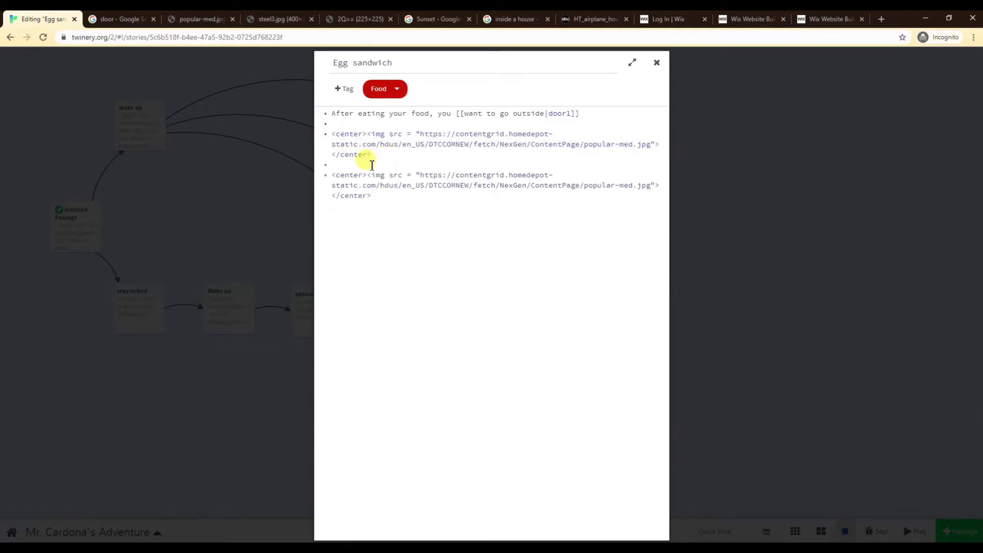
left_click_drag(368, 175, 331, 198)
key("BackSpace")
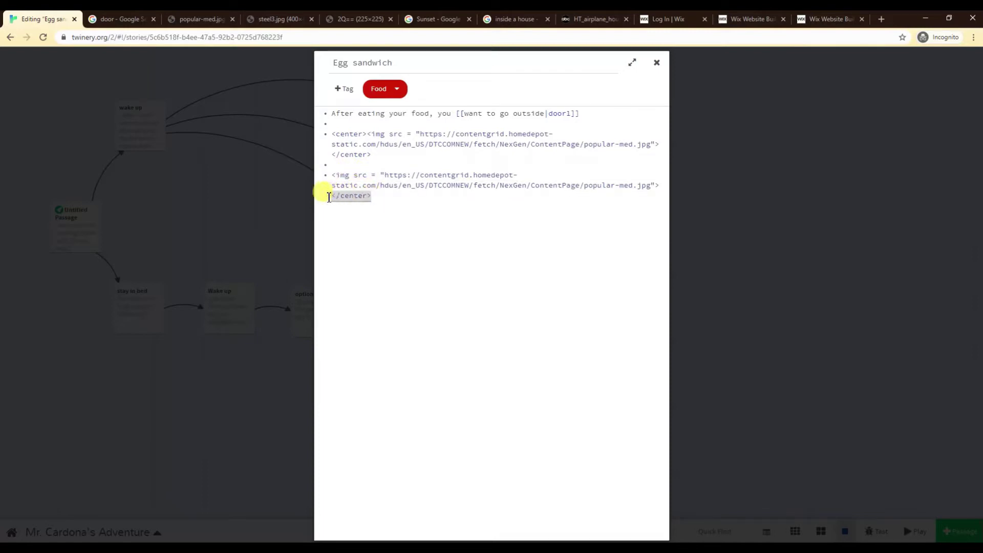
key("BackSpace")
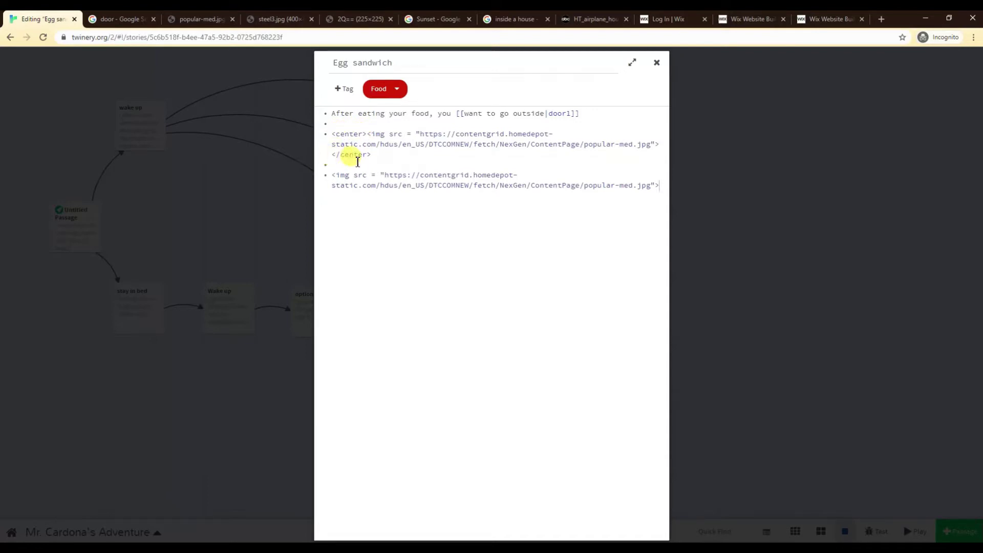
left_click(656, 62)
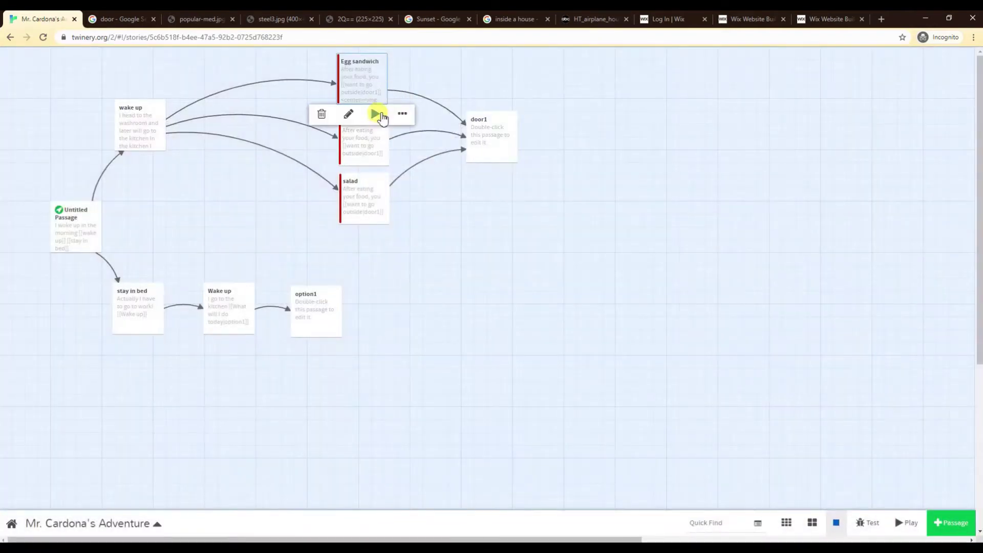
left_click(378, 115)
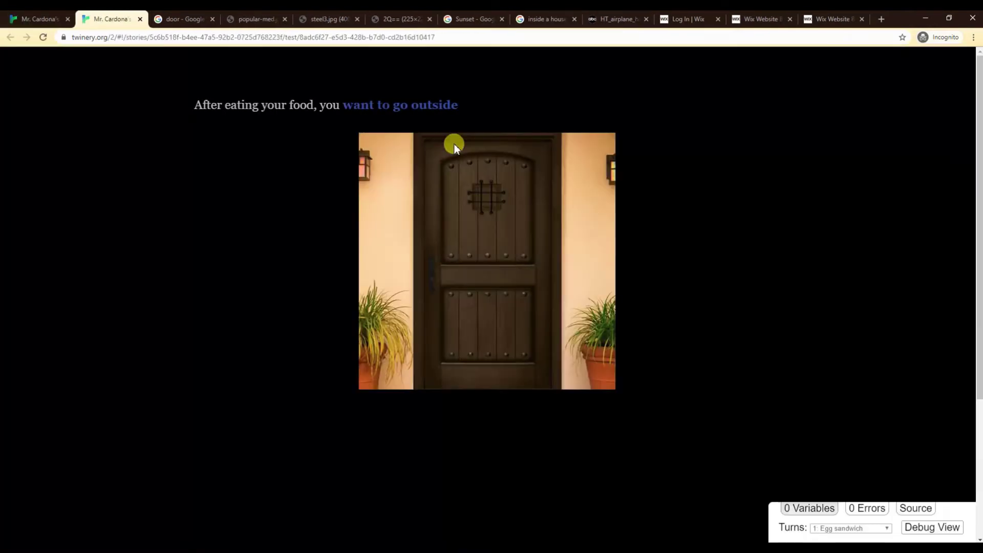
- Add width = "600" height = "600" to the second, uncentred door image tag in the Egg sandwich passage
scroll(450, 302, "down", 3)
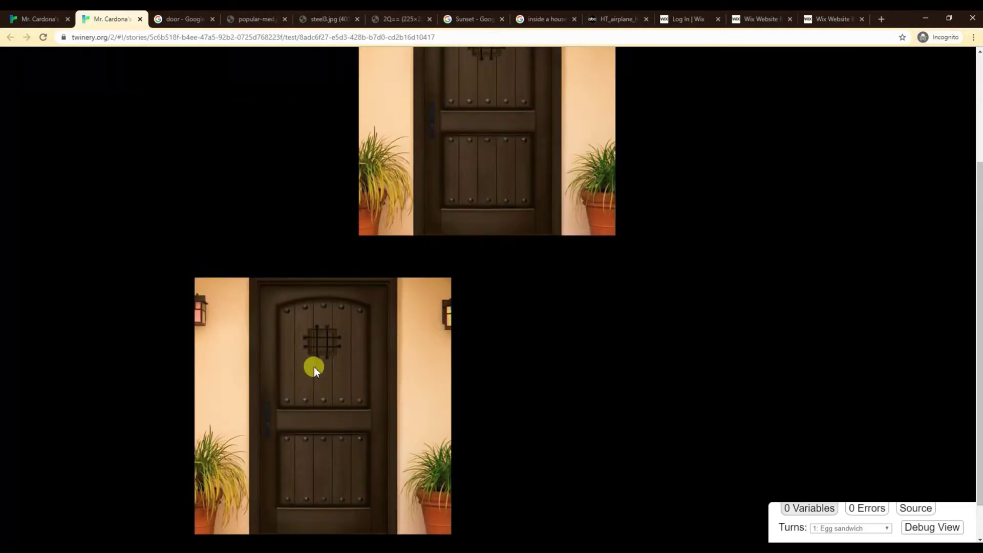
scroll(314, 366, "up", 3)
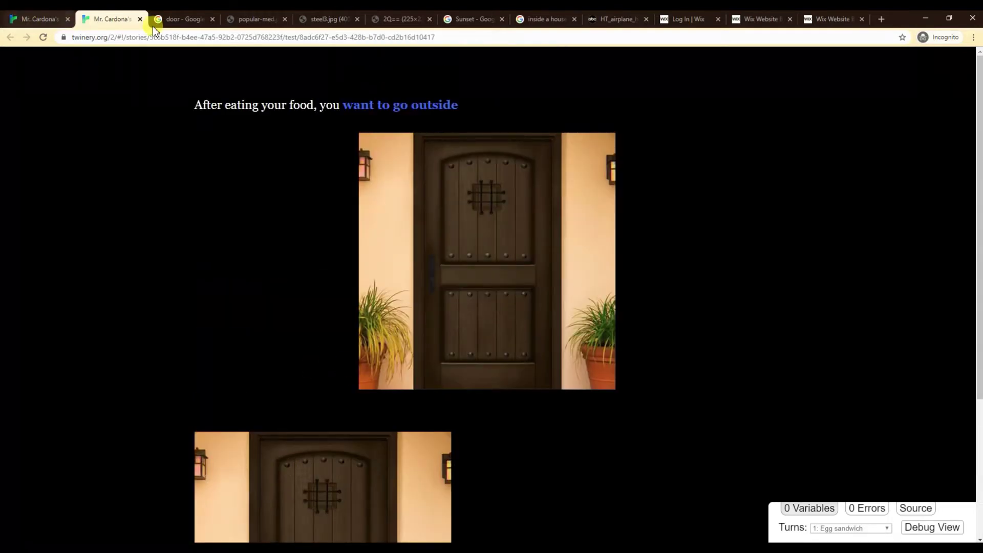
left_click(141, 18)
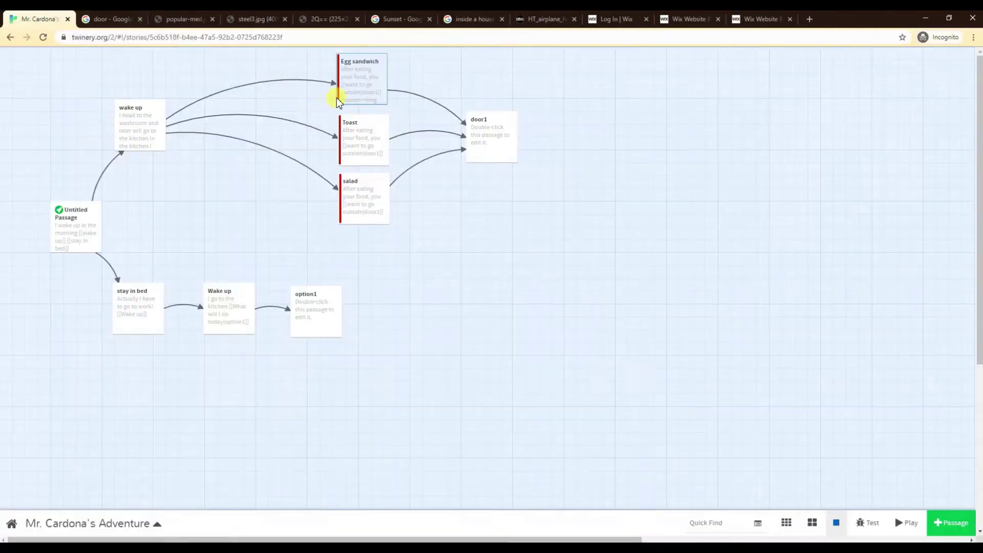
double_click(355, 90)
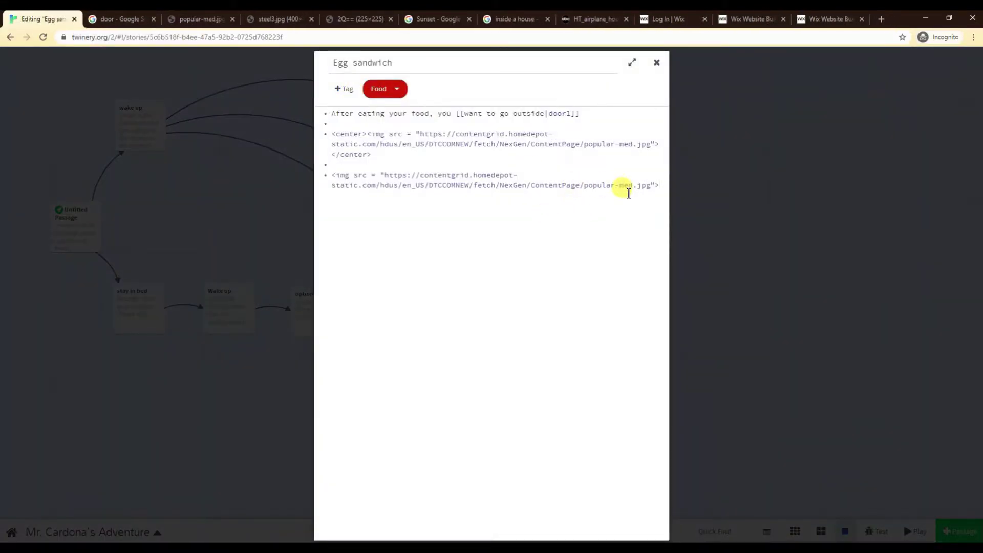
left_click(656, 186)
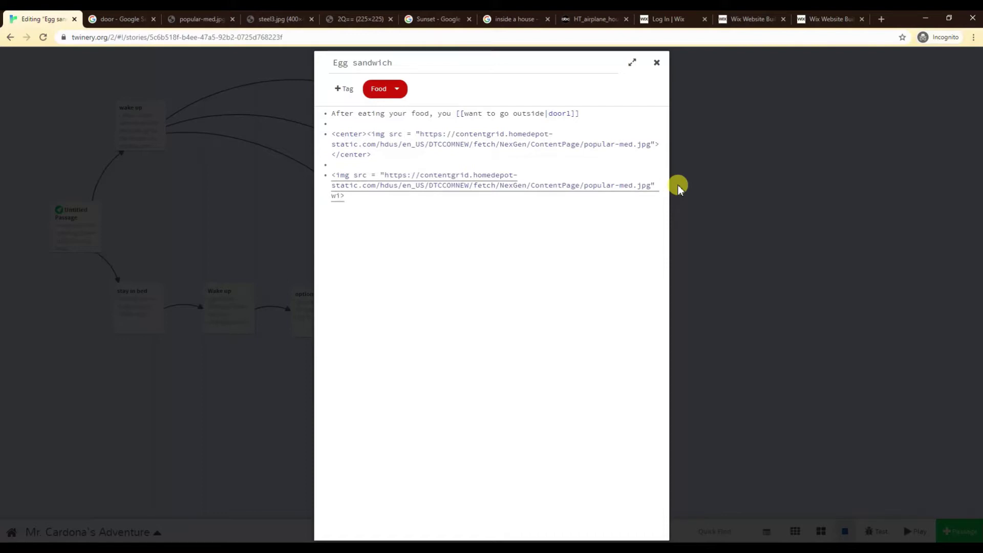
type("width = \"600\" height = \"")
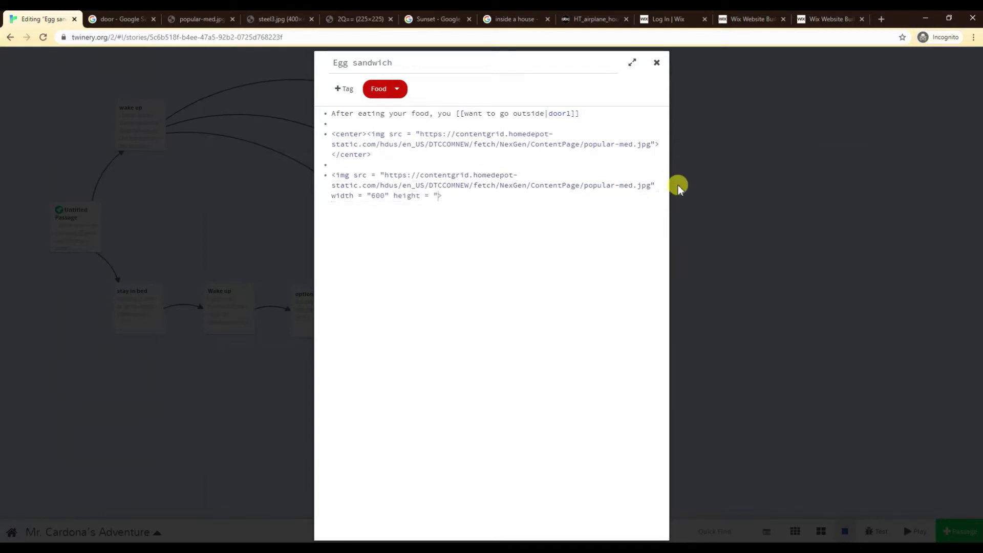
type("600\"")
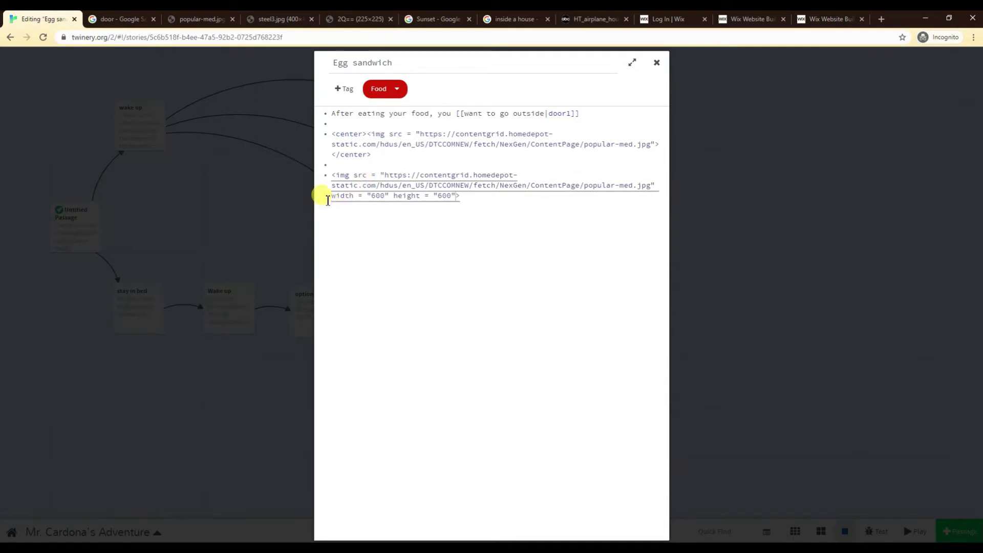
left_click_drag(366, 197, 389, 199)
left_click(544, 222)
left_click(656, 63)
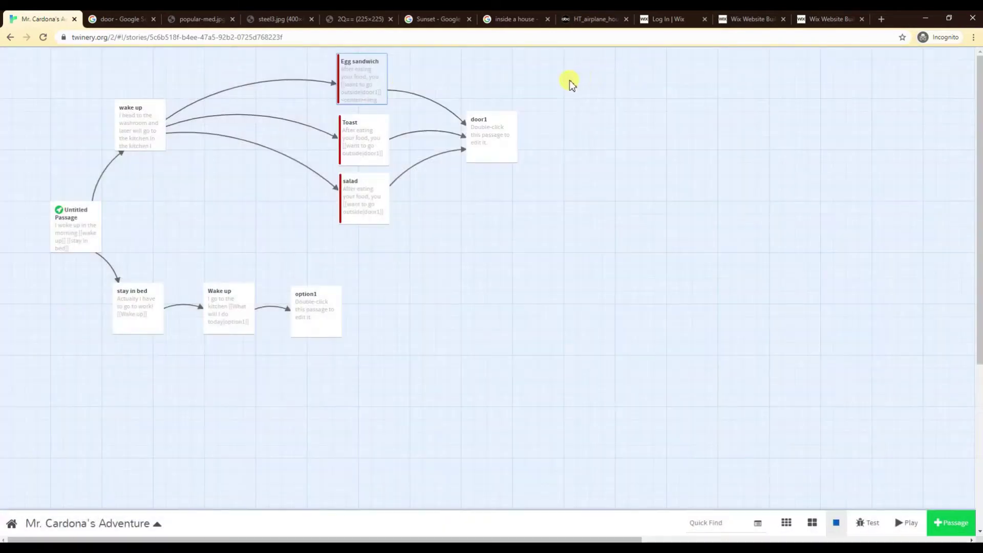
- Test the Egg sandwich passage and compare the size of the second door image with the centred one
left_click(374, 110)
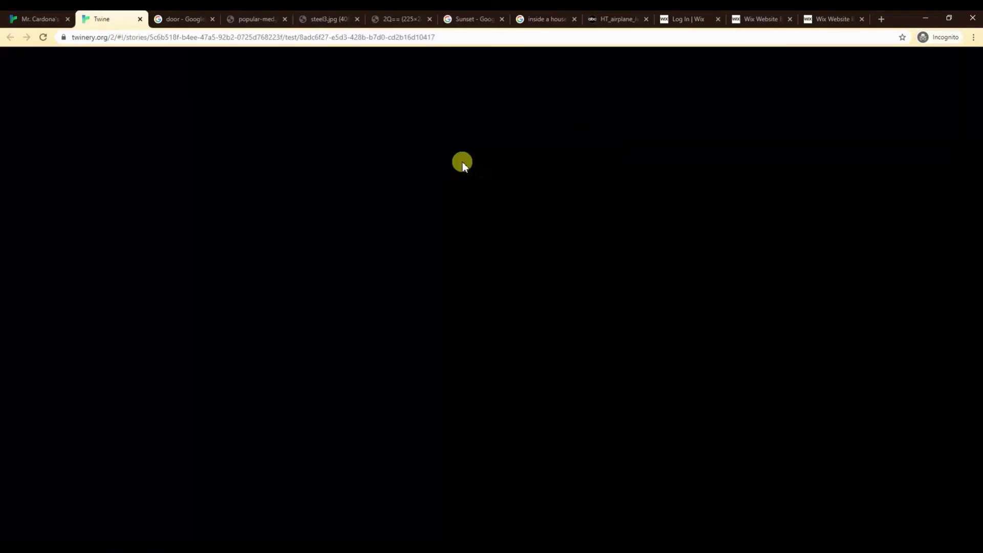
scroll(502, 214, "down", 5)
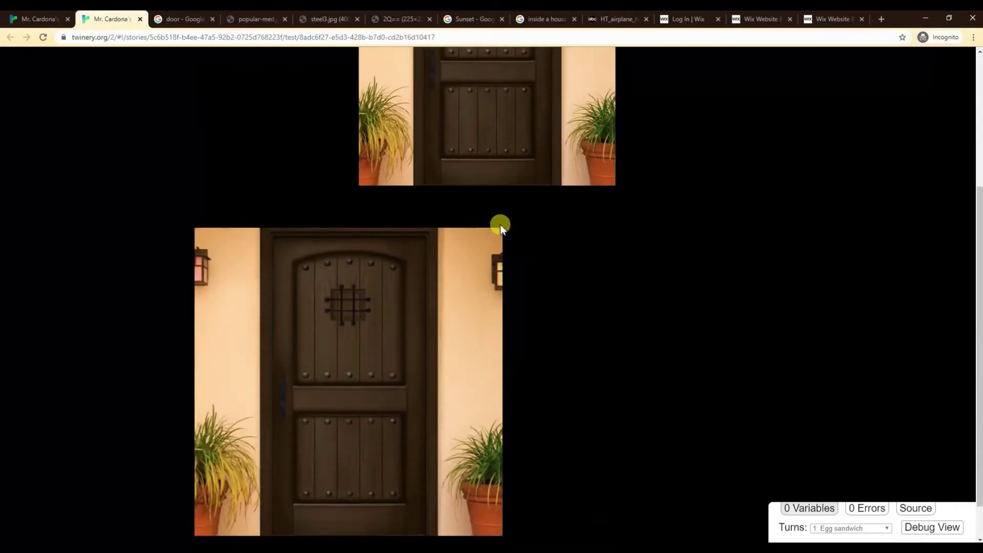
scroll(372, 353, "up", 4)
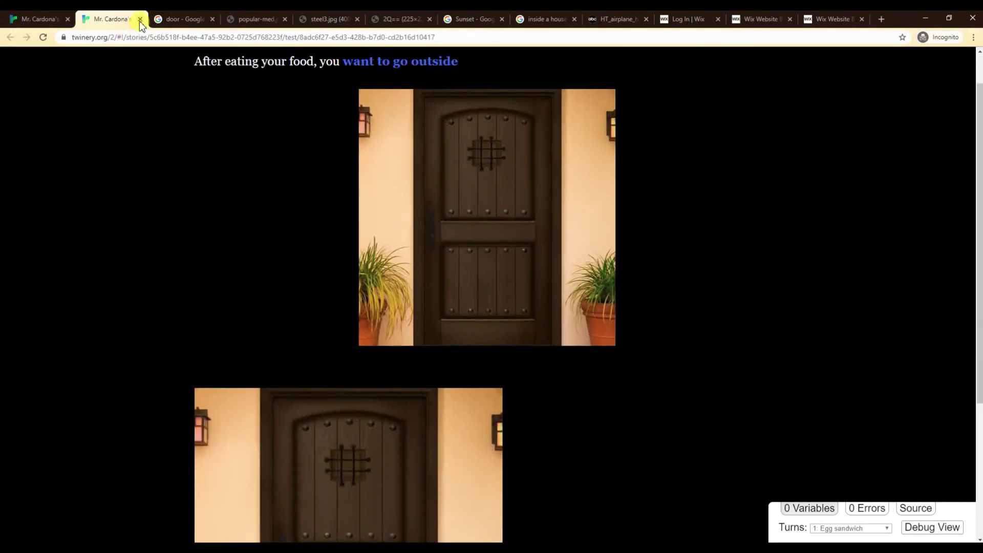
left_click(140, 19)
- Set both the width and height of the second door image tag to "100", and test the Egg sandwich passage
double_click(370, 85)
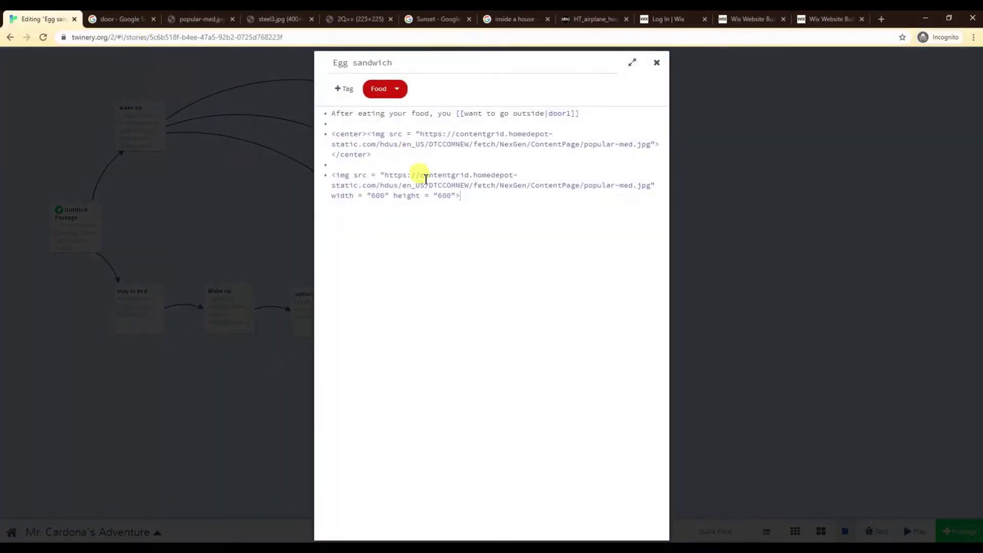
left_click(446, 195)
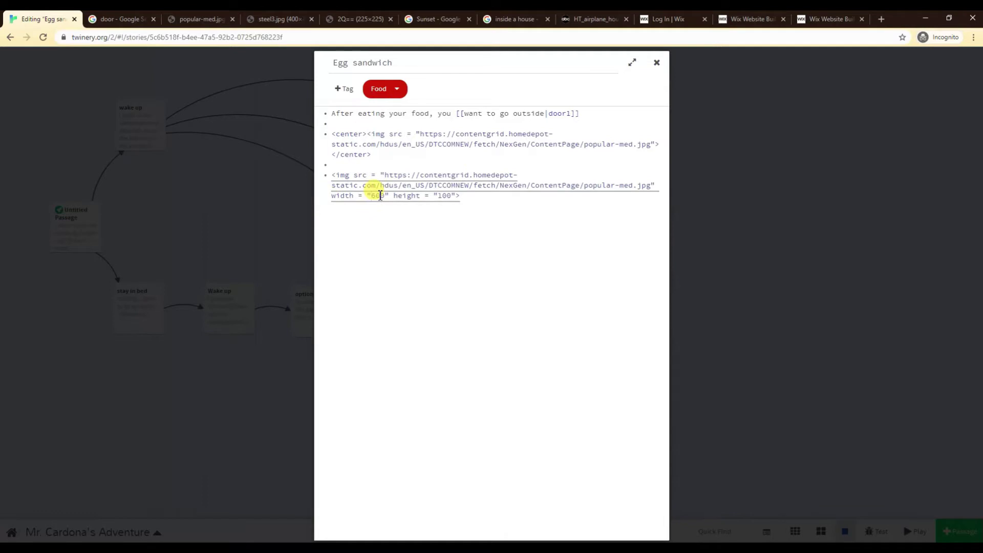
left_click(658, 64)
left_click(375, 113)
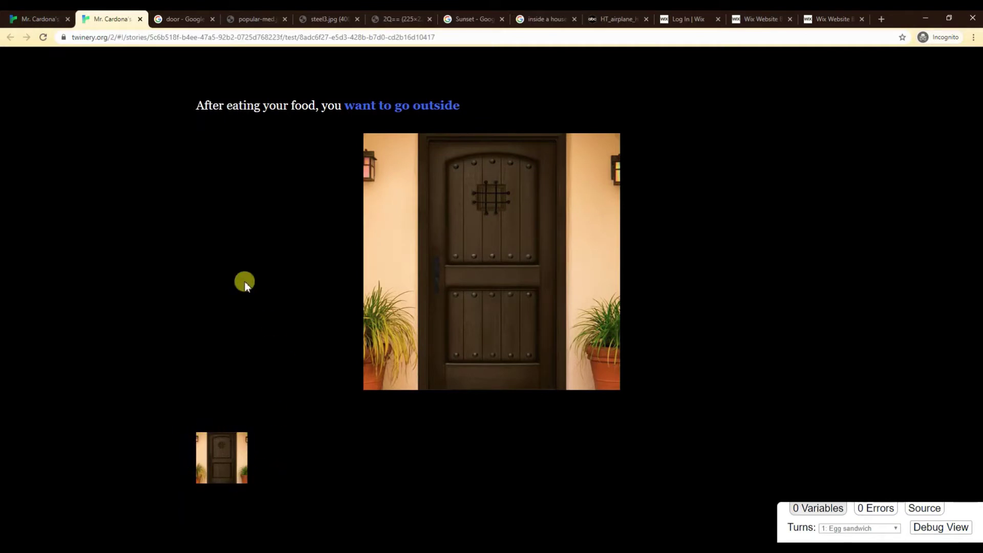
left_click(141, 18)
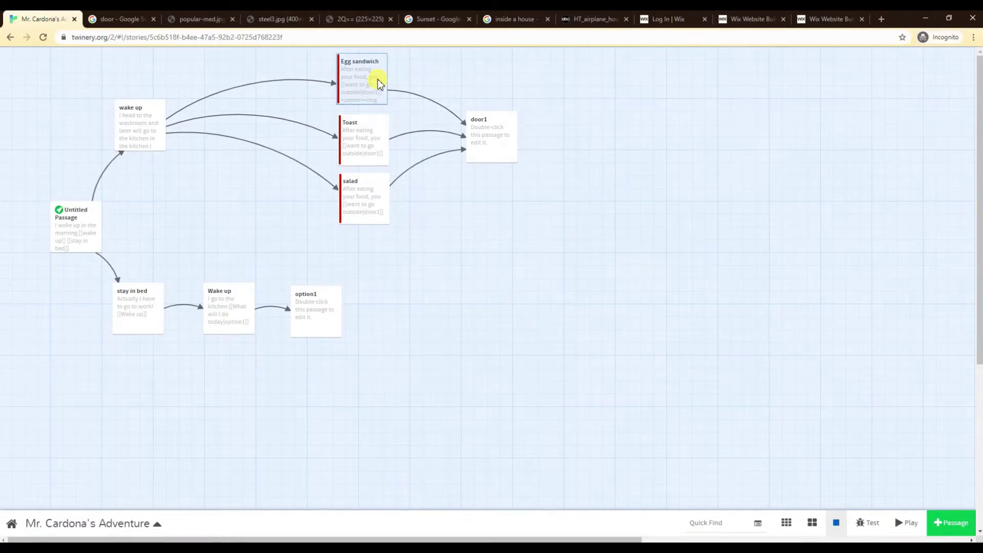
- Delete the second, uncentred door image tag from the Egg sandwich passage, keeping the centred one
double_click(377, 79)
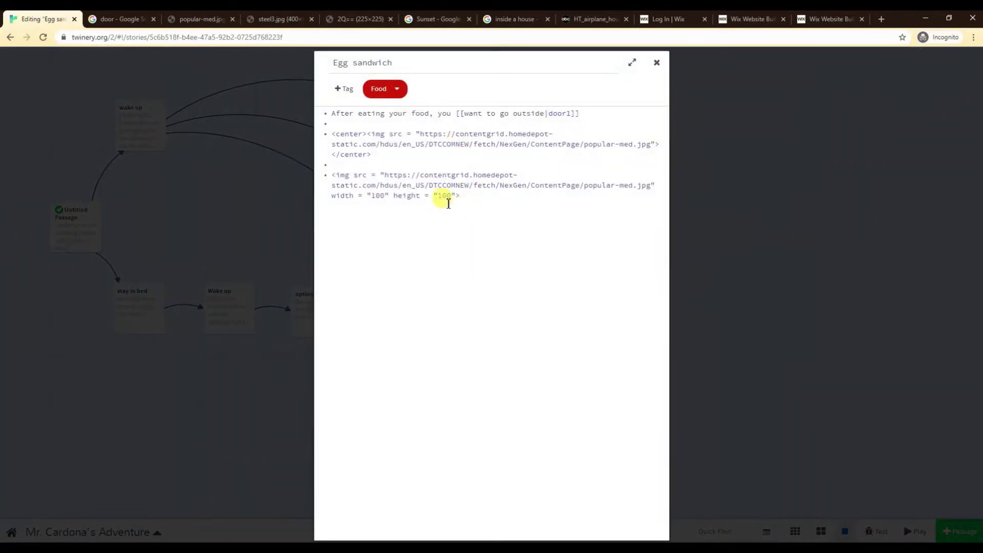
left_click_drag(327, 174, 328, 139)
left_click(497, 243)
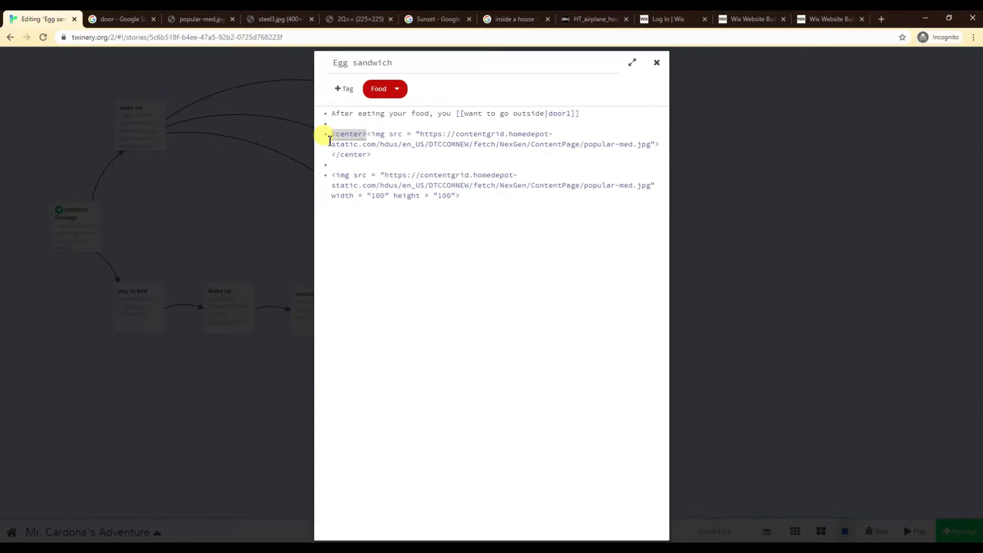
left_click(334, 175)
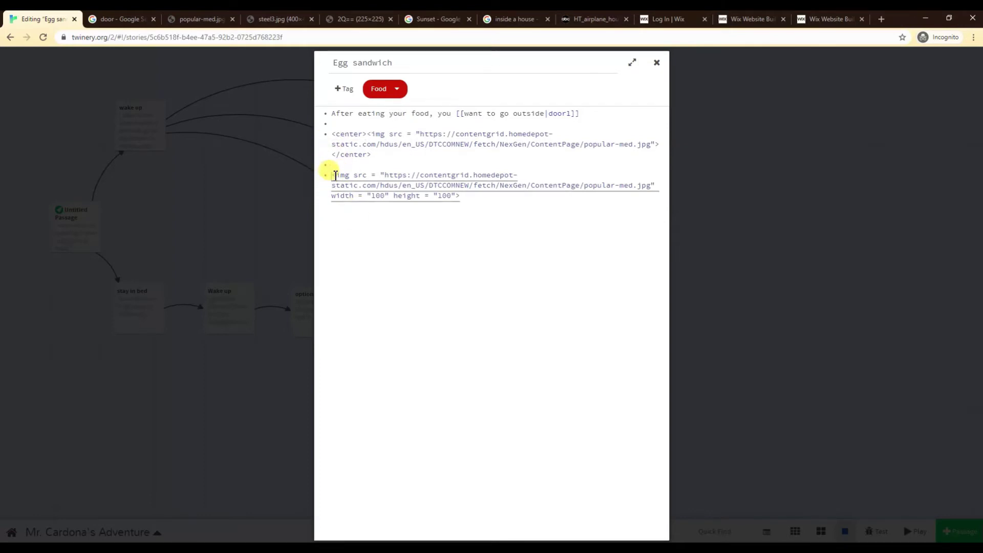
left_click_drag(332, 195, 453, 195)
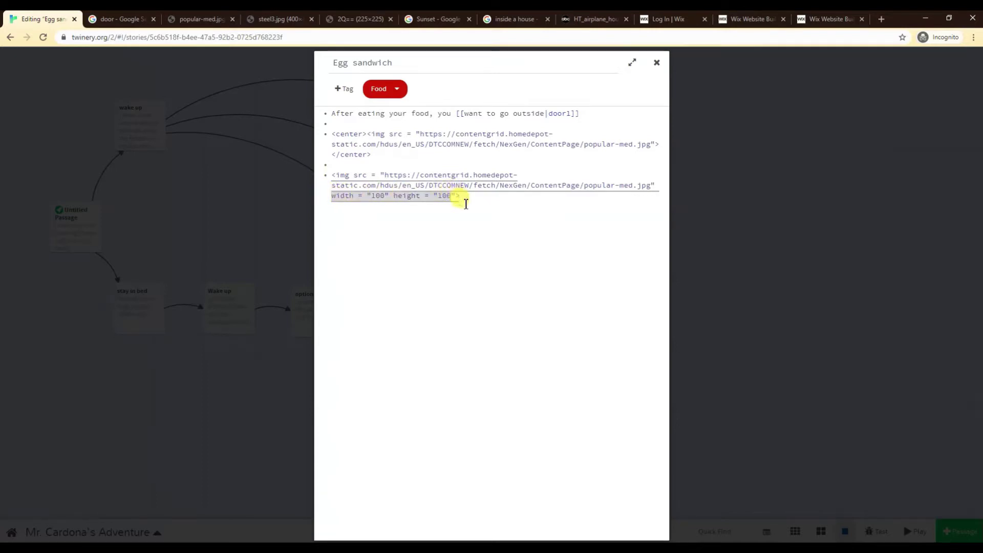
left_click_drag(467, 199, 329, 179)
key("BackSpace")
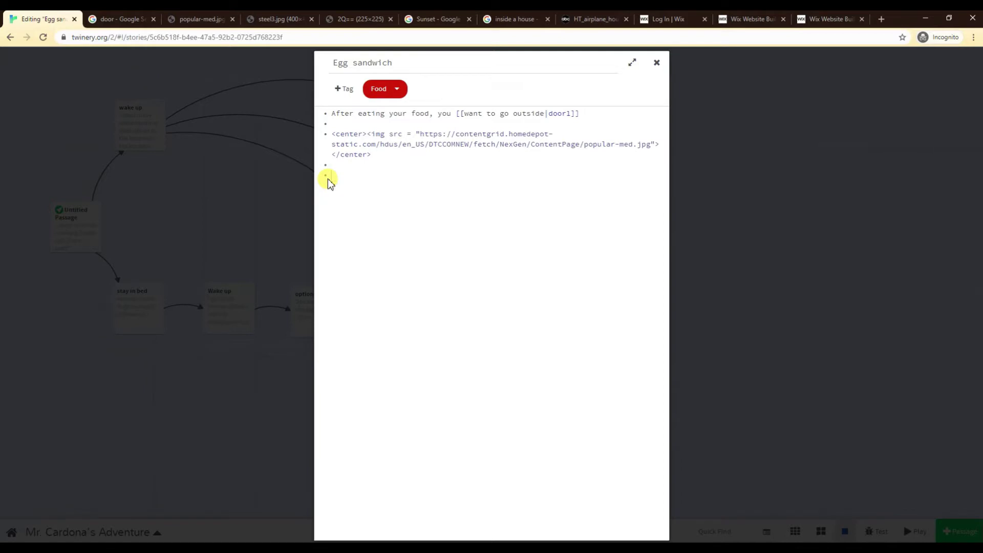
- Copy the centred popular-med.jpg image tag from the Egg sandwich passage into the Toast and salad passages, and test the Toast passage
left_click_drag(380, 154, 332, 134)
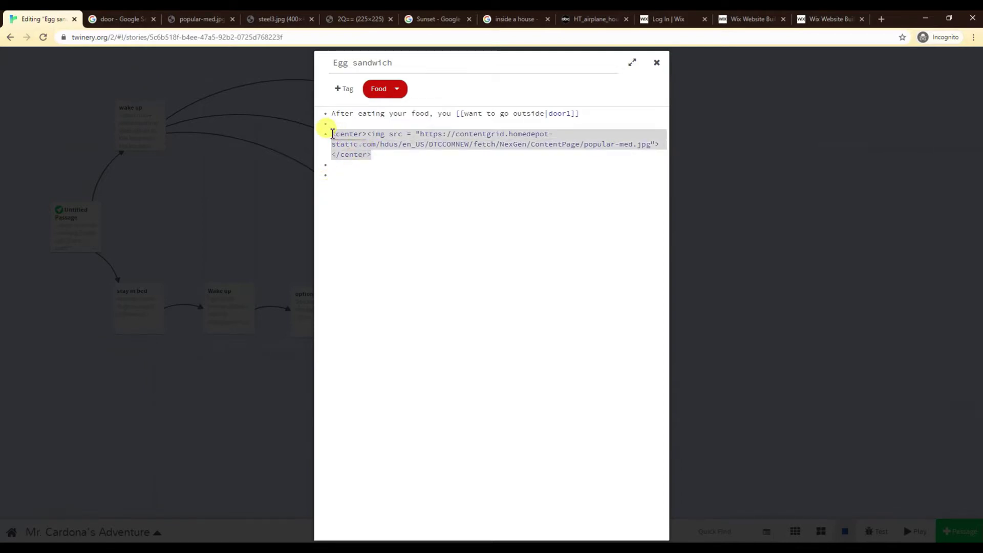
left_click(656, 62)
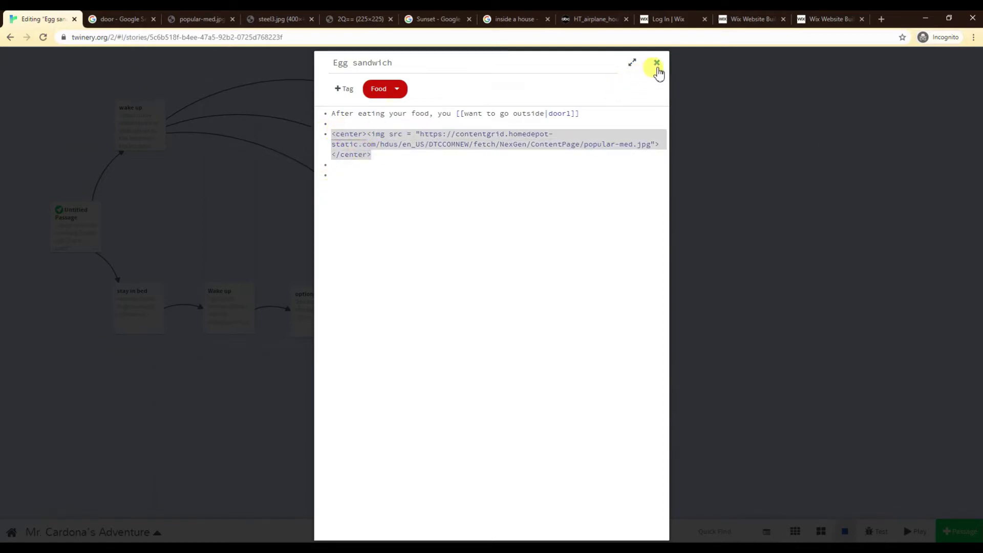
left_click(362, 141)
double_click(361, 139)
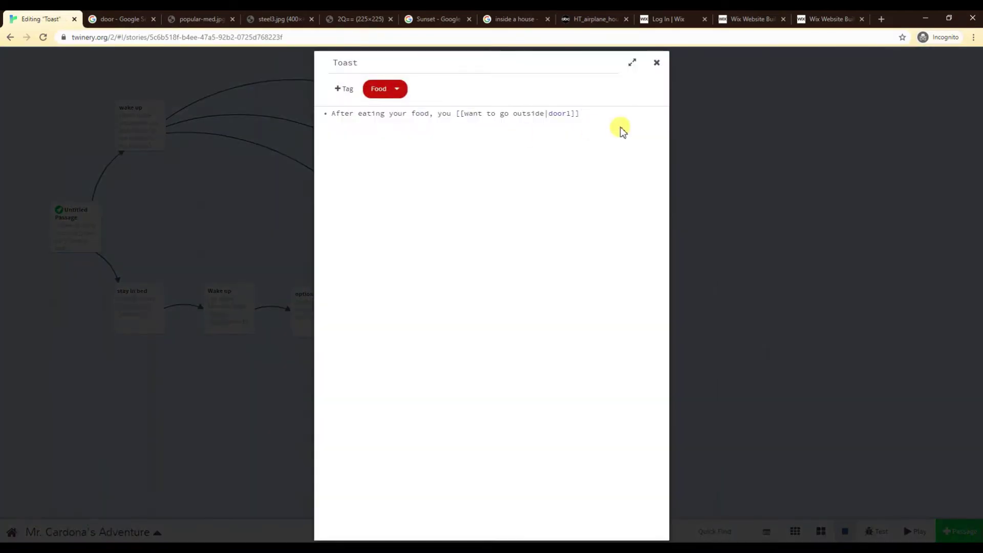
key("ctrl+v")
left_click(656, 63)
double_click(373, 197)
key("ctrl+v")
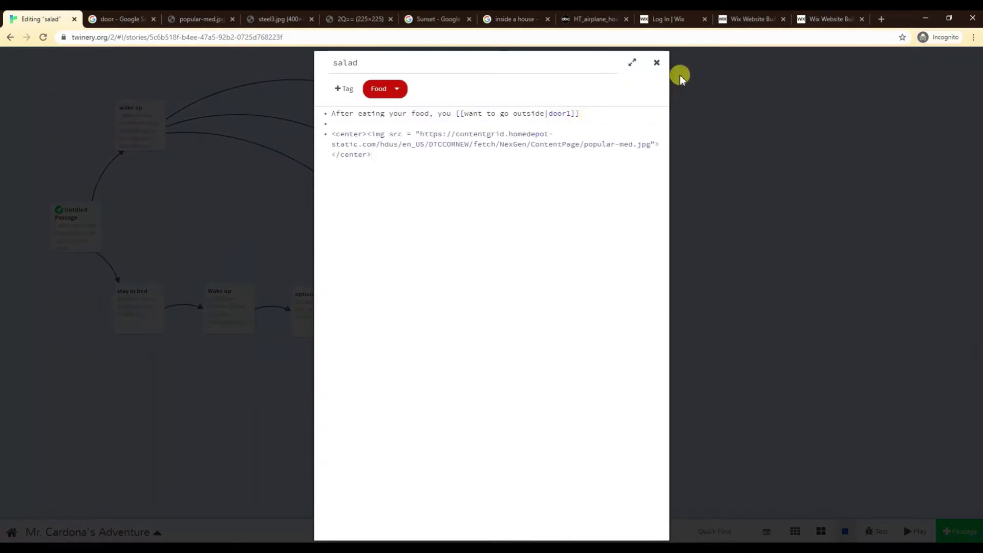
left_click(657, 62)
left_click(375, 173)
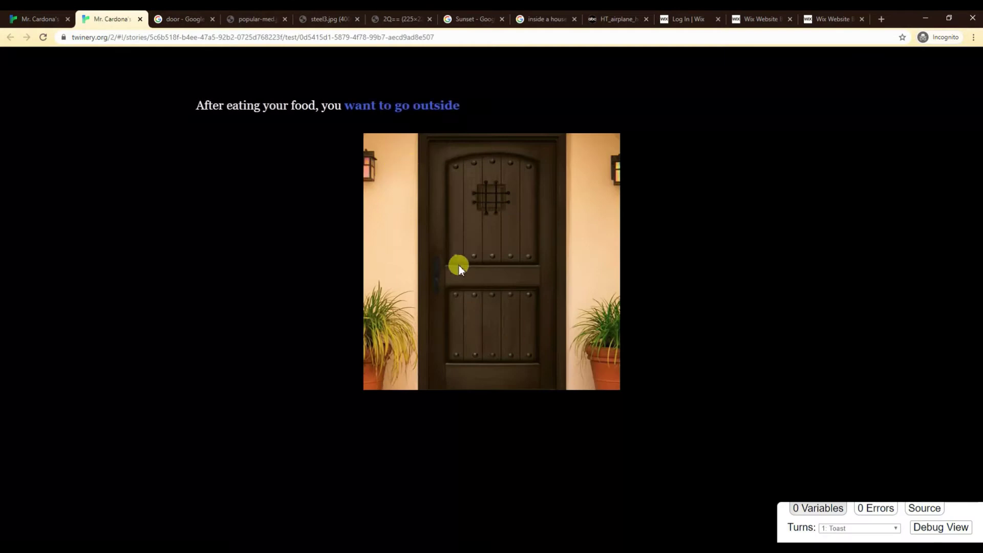
left_click(139, 20)
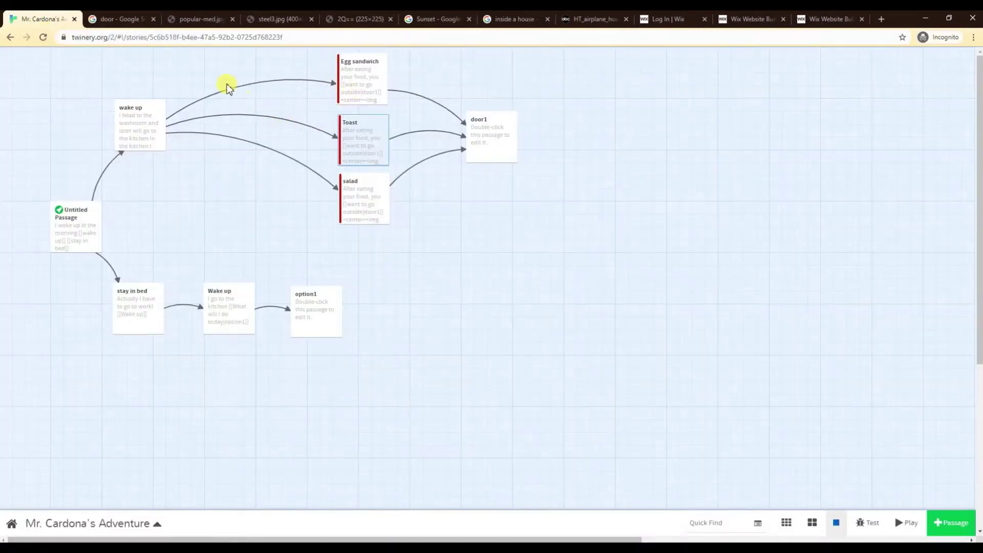
- Switch to the Google Images results for door
left_click(121, 20)
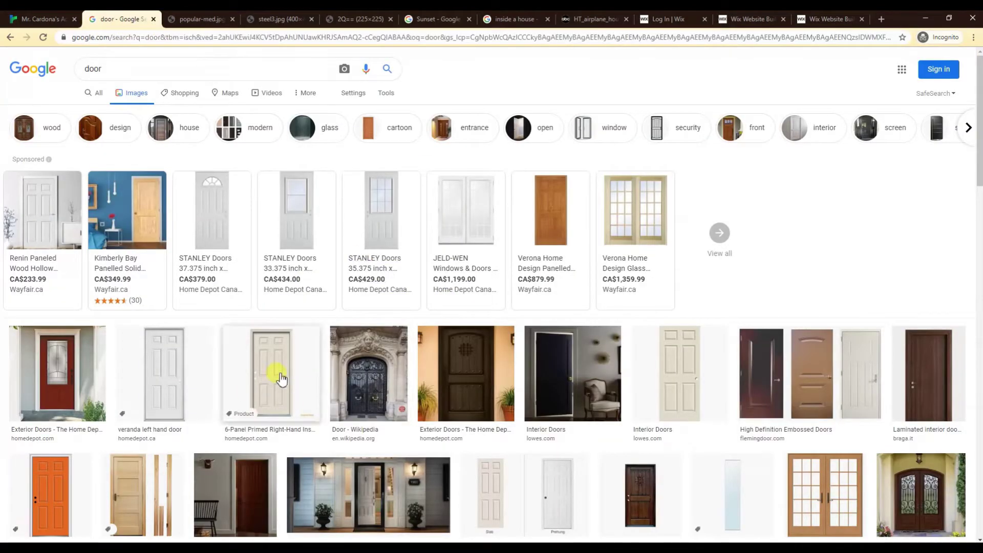
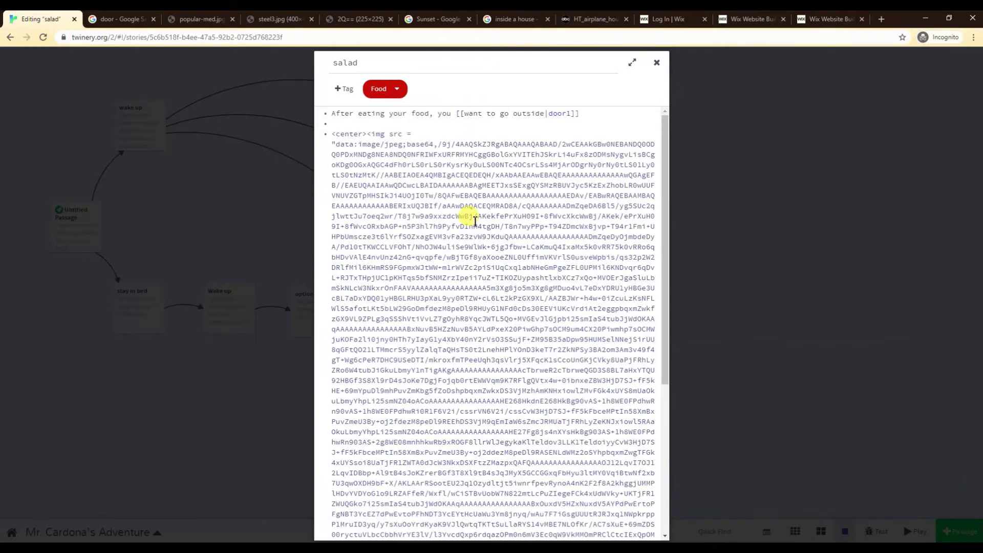
- Review the centred image tag with the long base64 data address in the salad passage and delete the entire tag
scroll(474, 220, "down", 5)
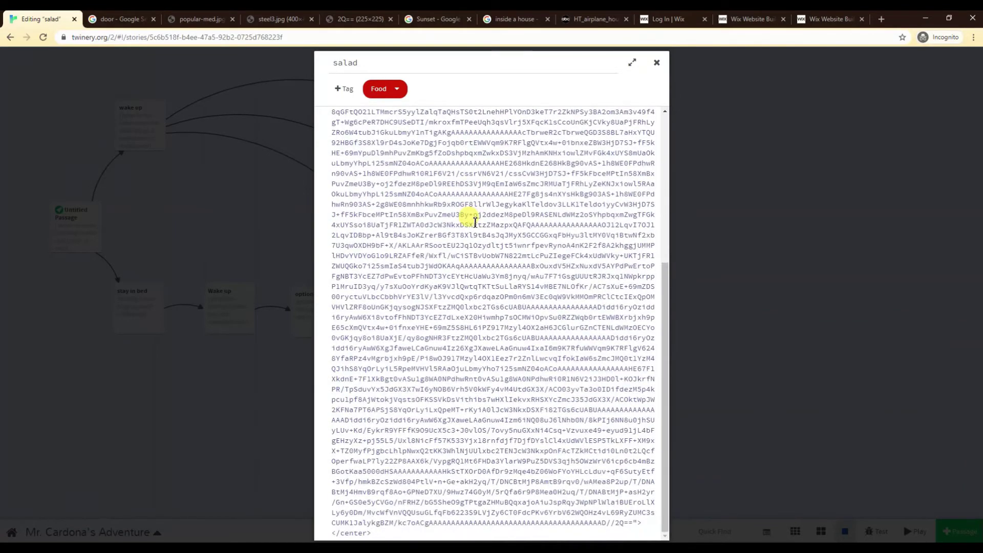
scroll(474, 221, "up", 5)
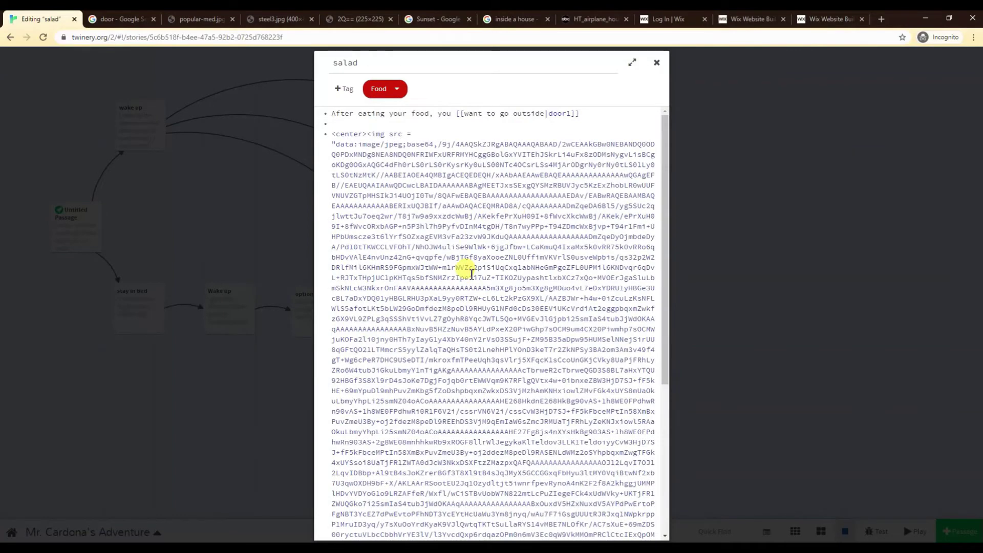
left_click(523, 132)
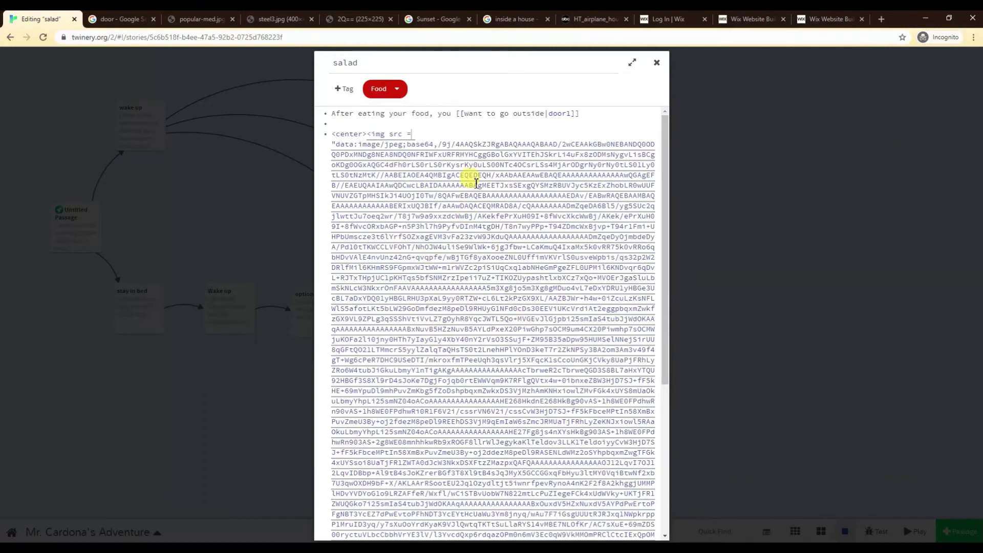
scroll(473, 271, "down", 5)
left_click_drag(379, 531, 334, 135)
key("BackSpace")
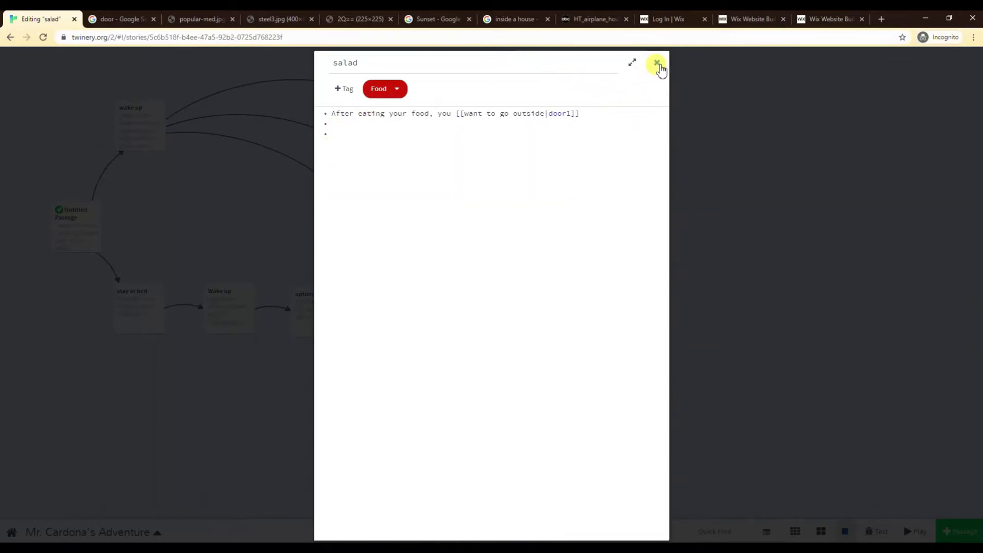
left_click(657, 62)
- Copy the centred steel3.jpg image tag from the Toast passage and paste it below the linked sentence in the salad passage
double_click(346, 147)
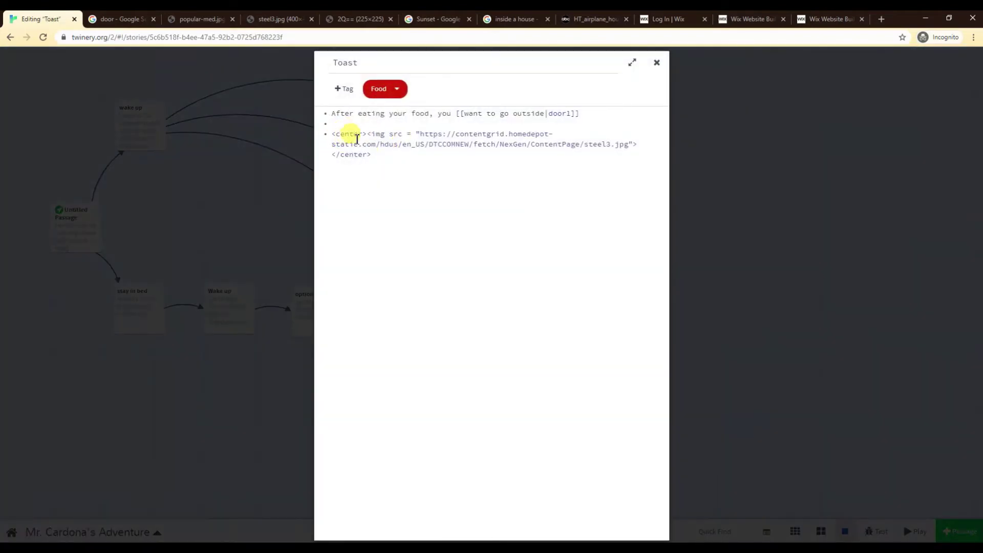
left_click_drag(374, 153, 338, 138)
key("ctrl+c")
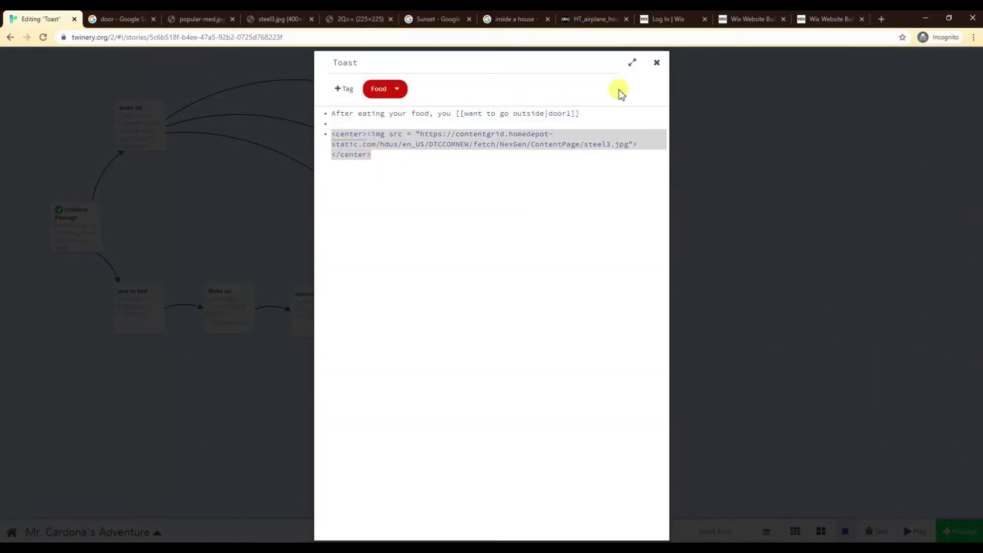
left_click(657, 62)
double_click(364, 200)
key("ctrl+v")
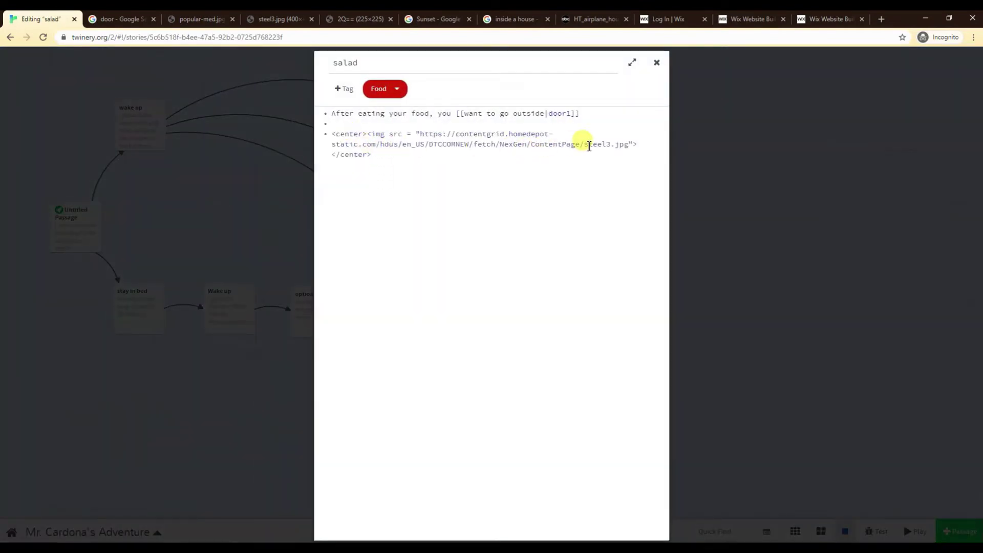
- Replace the steel3.jpg address in the salad passage's image tag with the placeholder YOUR URL and close the passage
left_click_drag(629, 145, 422, 134)
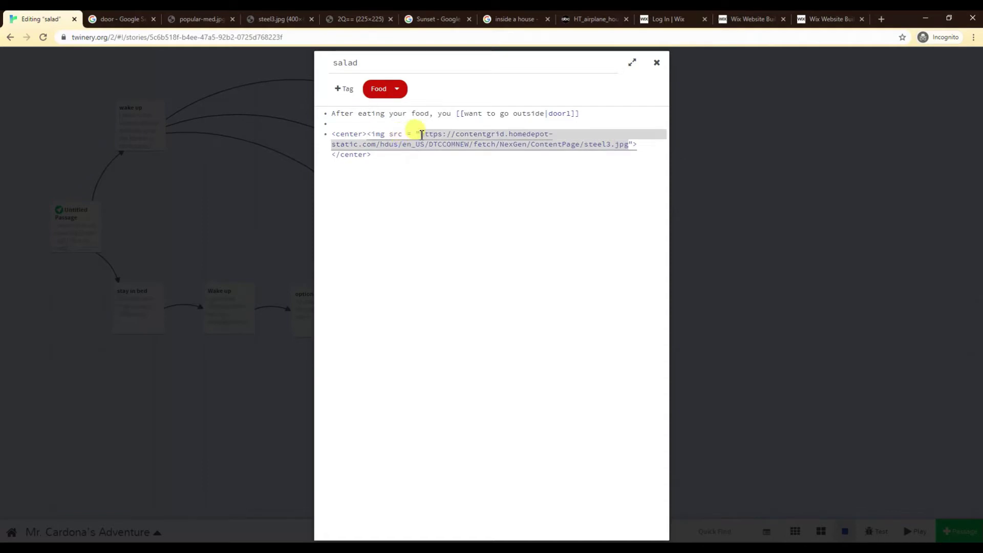
type("YOUR URL")
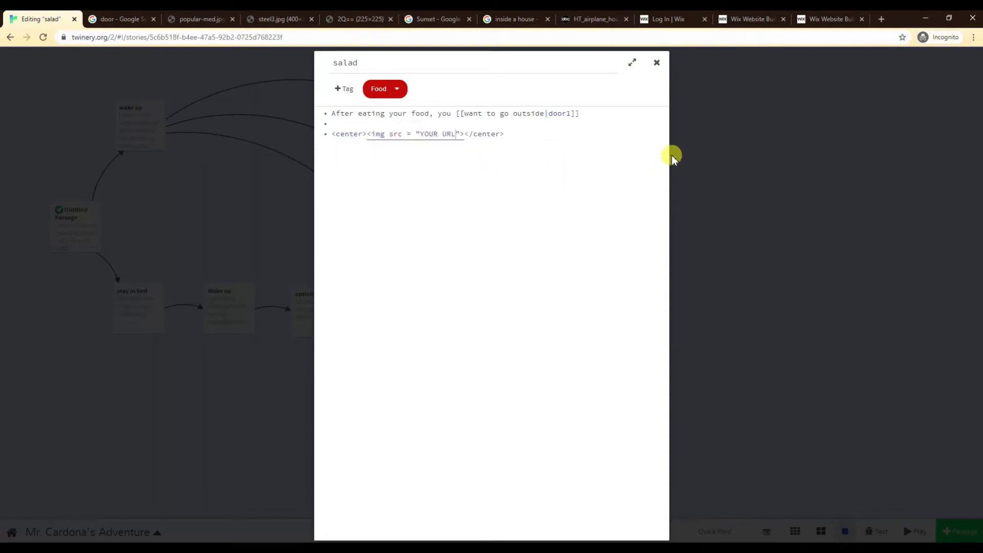
left_click(699, 154)
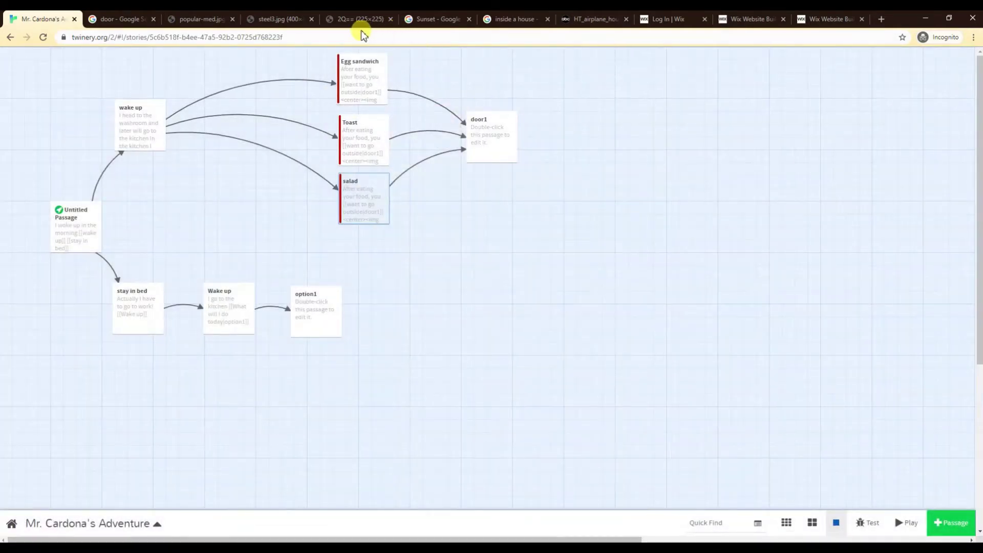
- Review the open web pages with the 225×225 door, steel3.jpg and popular-med.jpg images, and return to the Twine story map
left_click(358, 23)
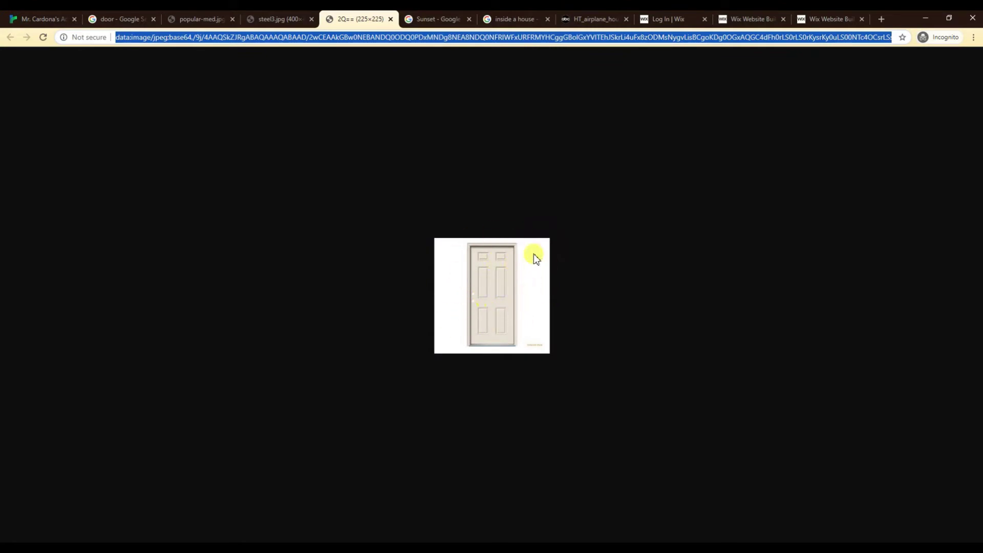
left_click(57, 23)
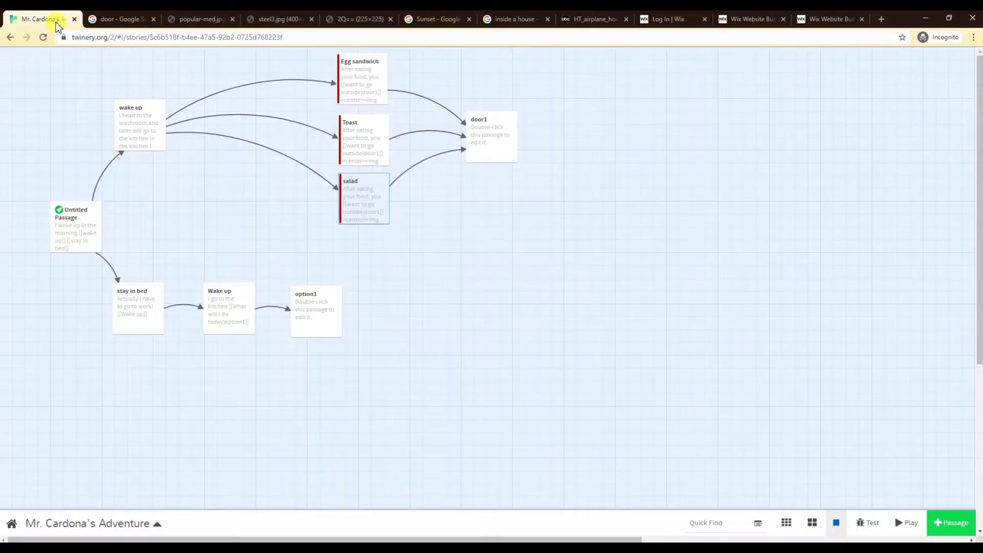
left_click(270, 209)
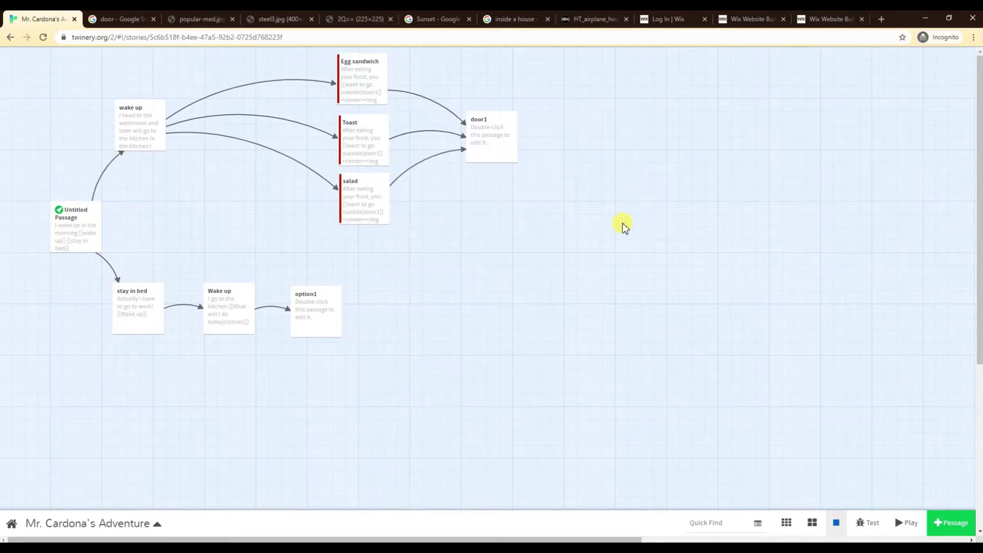
left_click(356, 21)
left_click(271, 19)
left_click(201, 19)
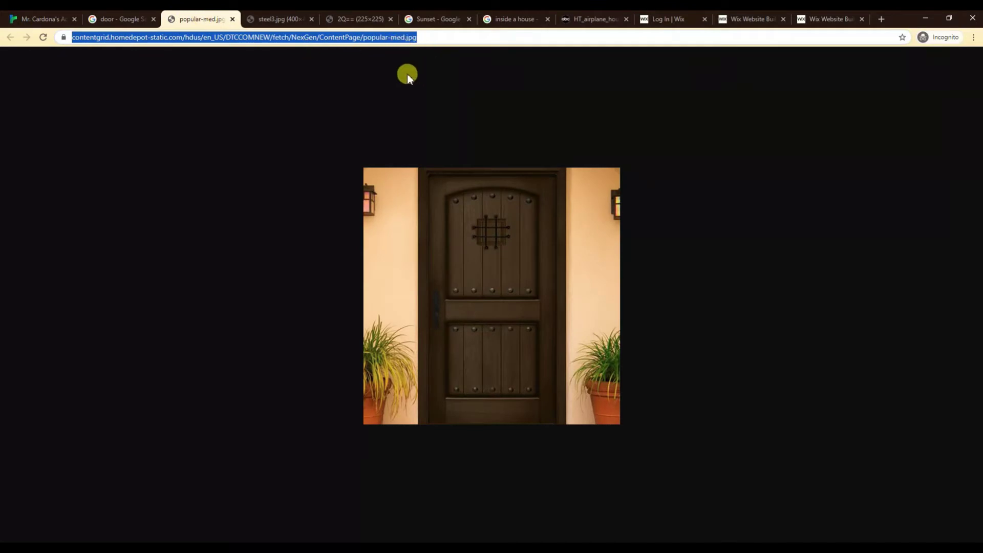
left_click(56, 20)
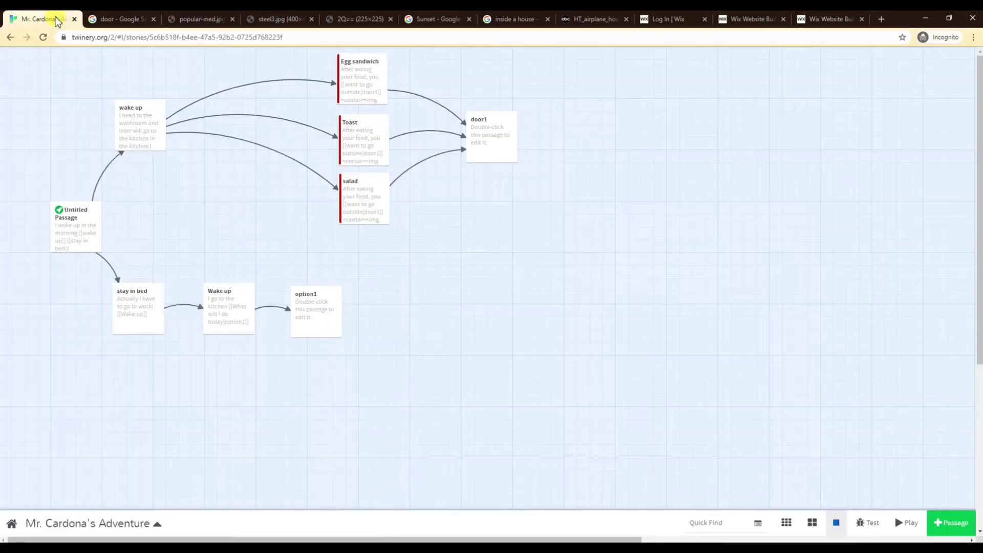
- Switch to the Wix website builder, skip the introductory questions and choose to create the website from a template
left_click(674, 23)
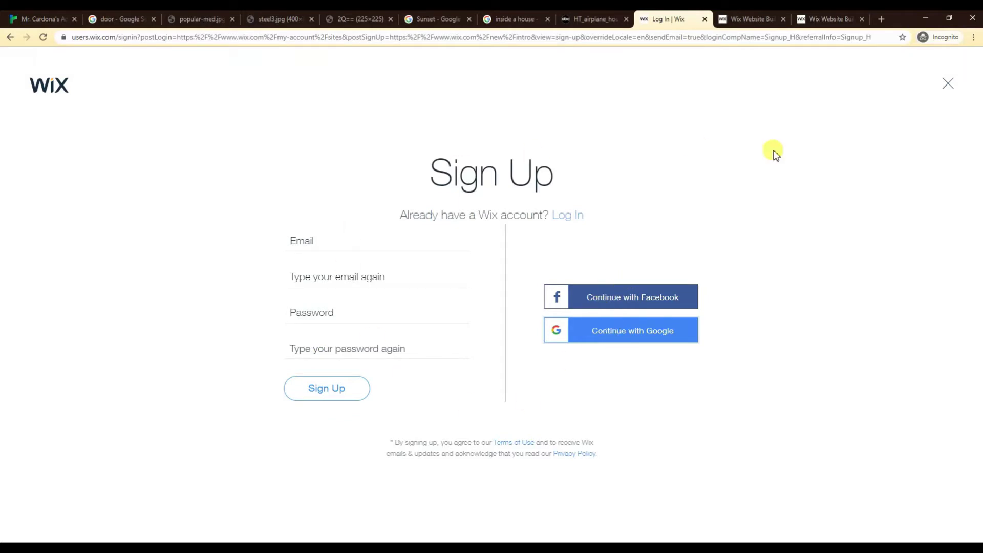
left_click(741, 20)
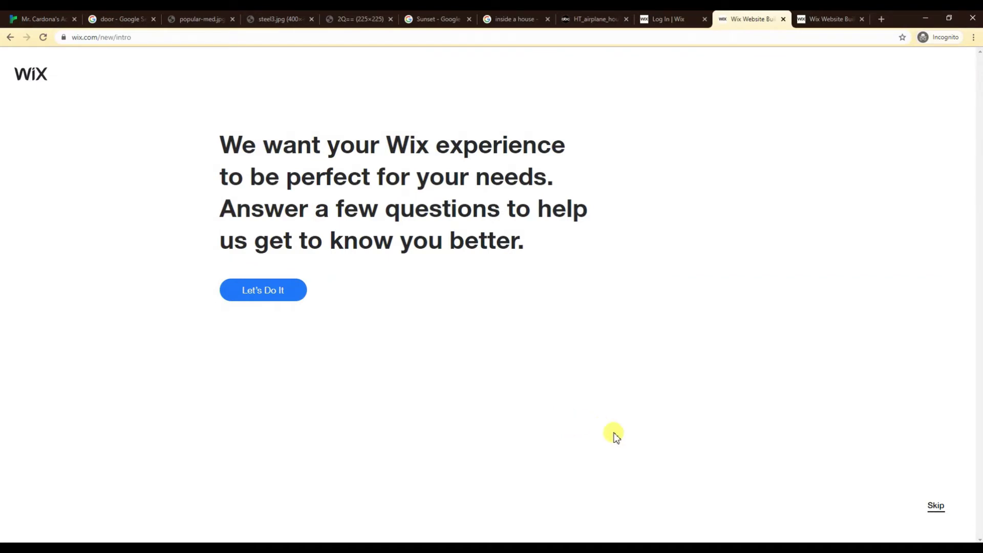
left_click(258, 295)
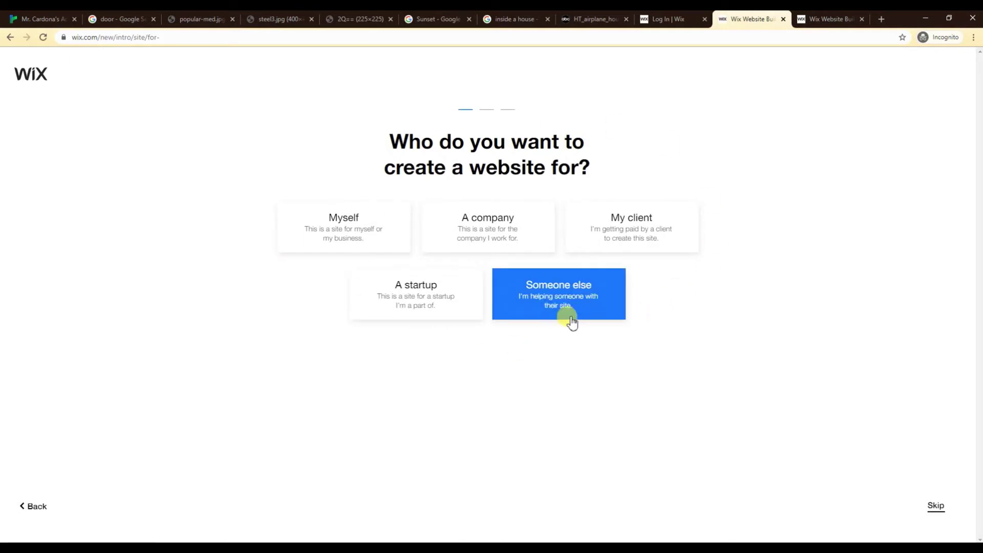
left_click(26, 507)
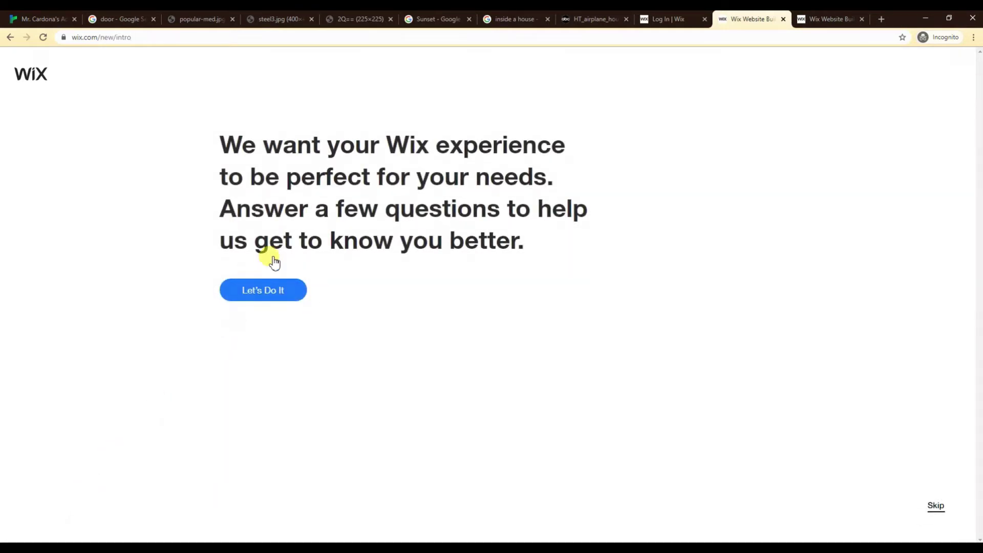
left_click(937, 507)
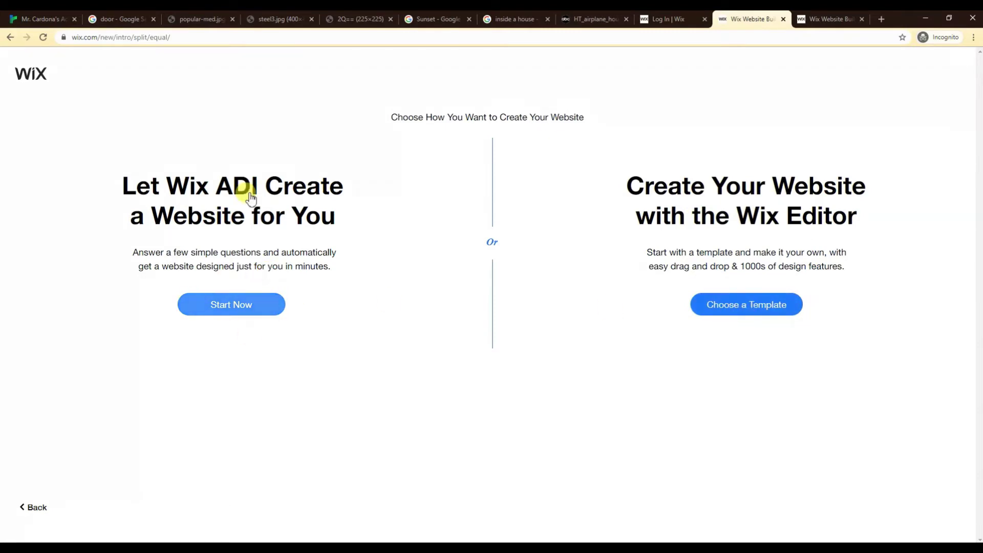
left_click(739, 304)
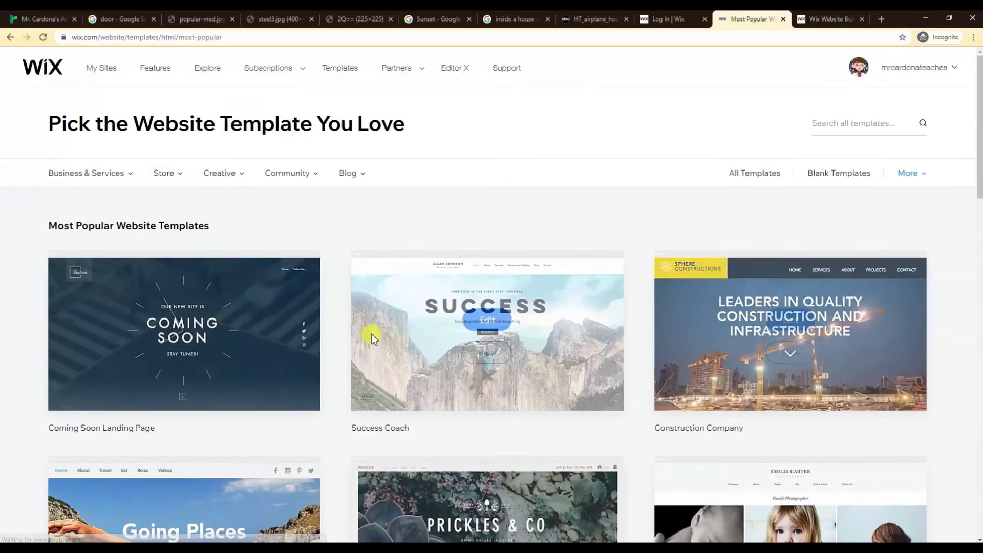
- Open the Coming Soon Landing Page template for editing and dismiss the welcome video
scroll(651, 369, "down", 2)
scroll(570, 406, "down", 1)
scroll(548, 401, "up", 2)
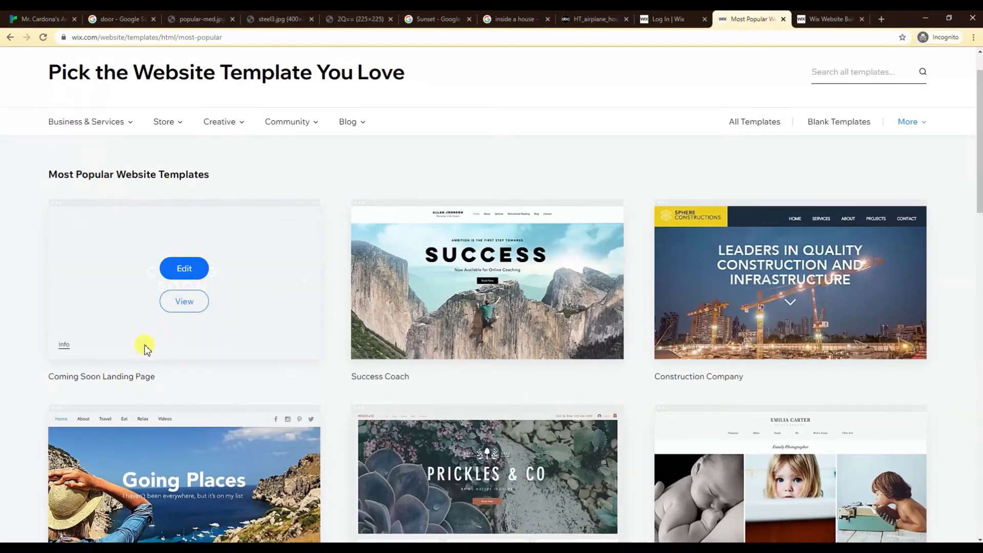
left_click(171, 275)
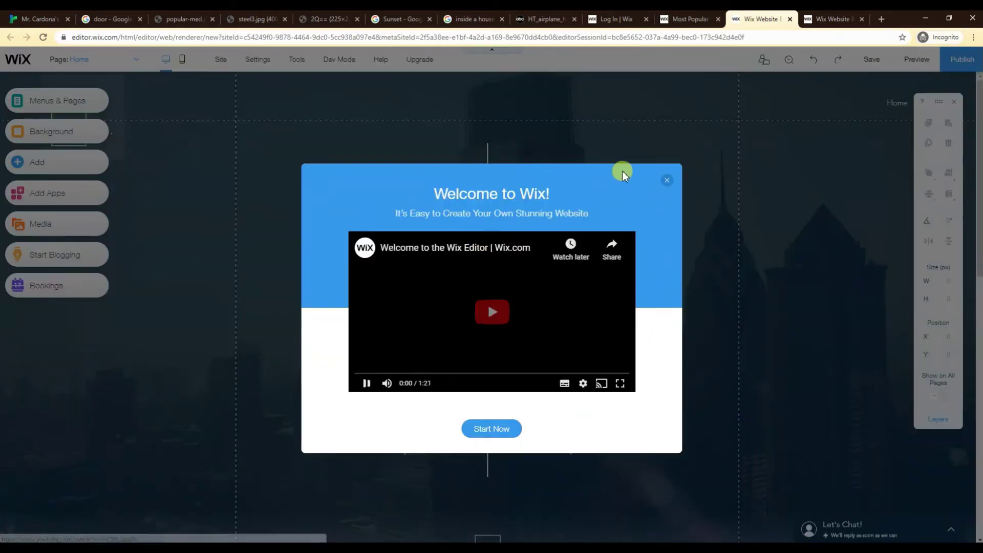
left_click(666, 180)
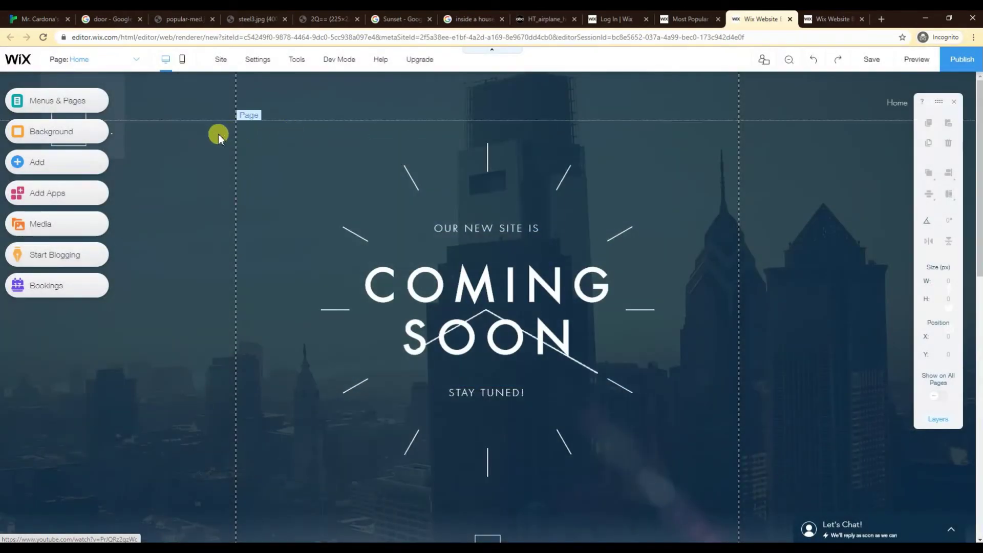
- Start adding an image to the Wix page and open the personal image uploads
left_click(58, 163)
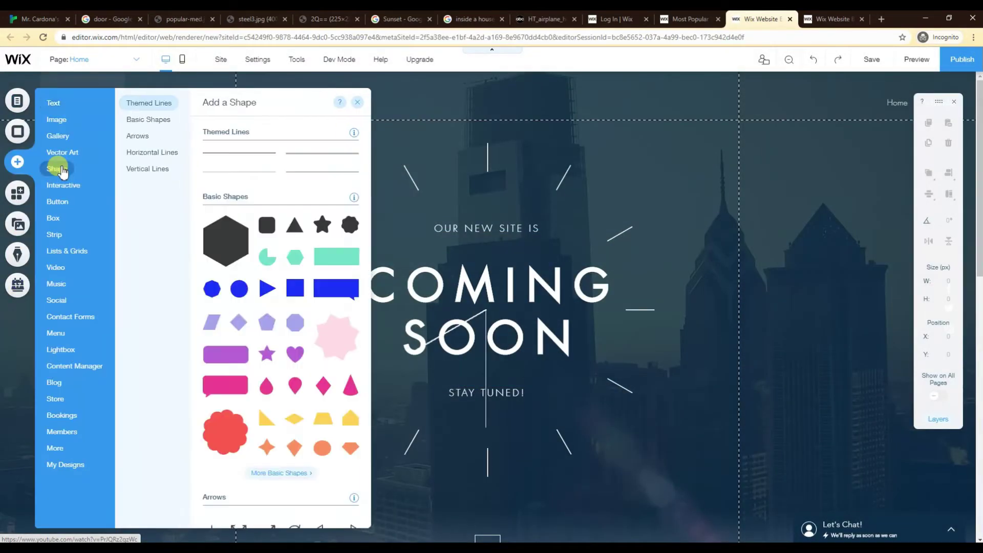
mouse_move(60, 121)
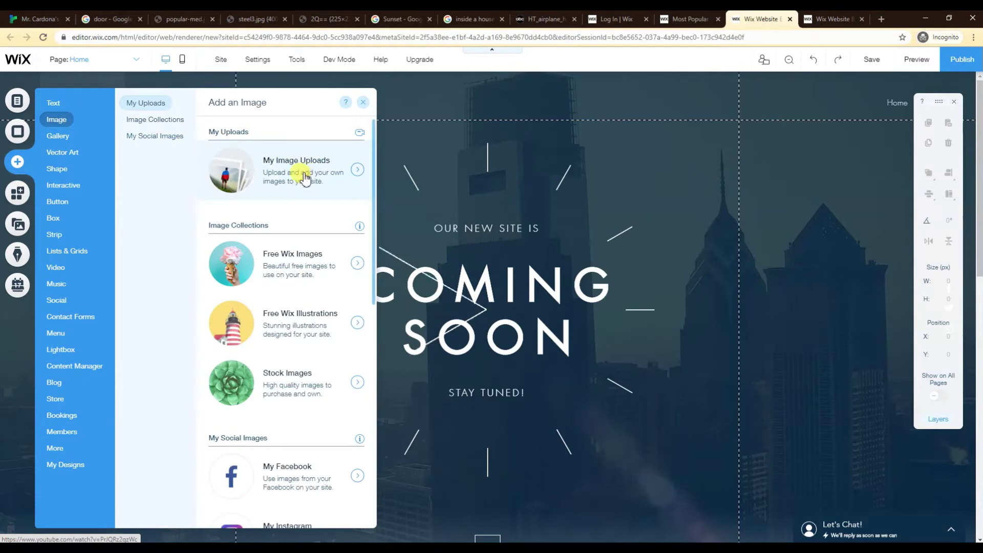
left_click(306, 179)
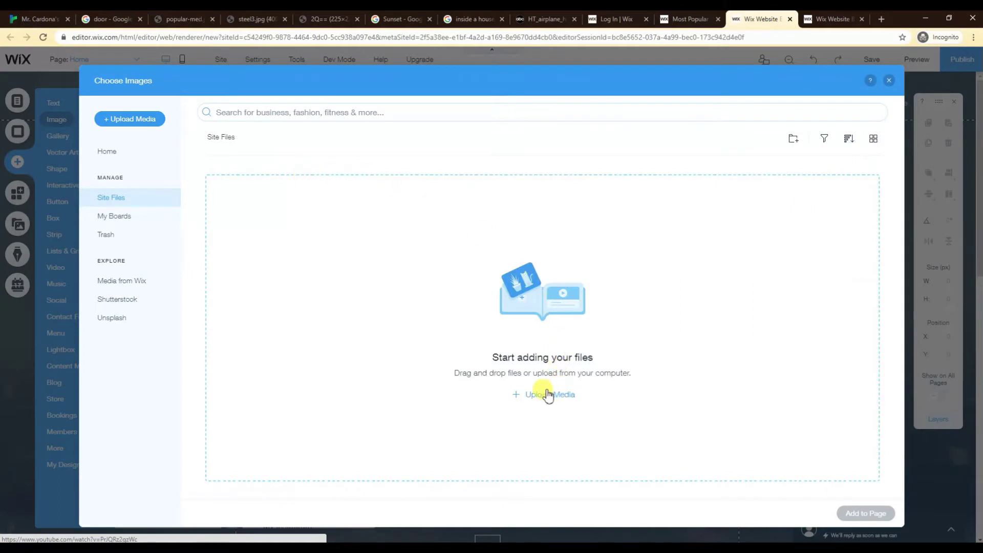
left_click(325, 22)
right_click(489, 281)
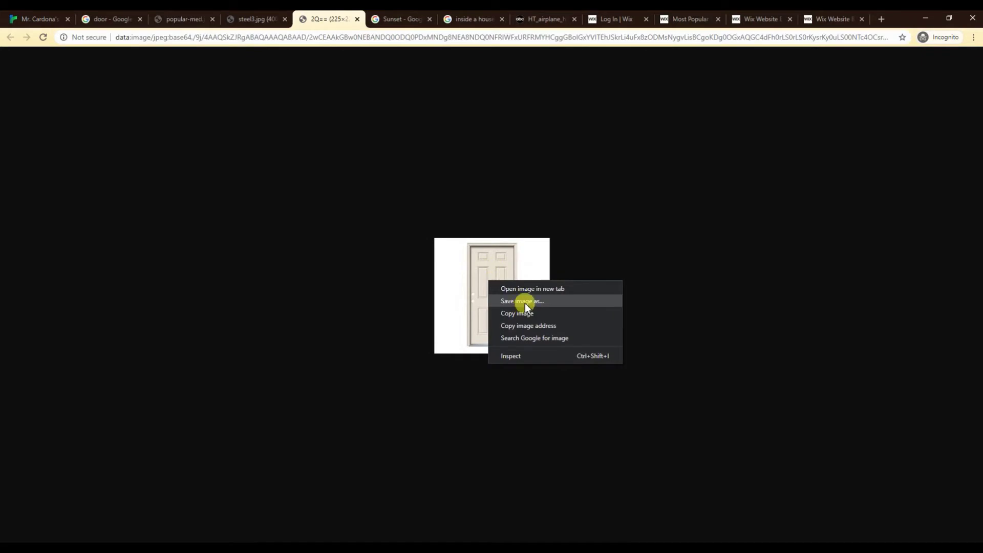
left_click(582, 239)
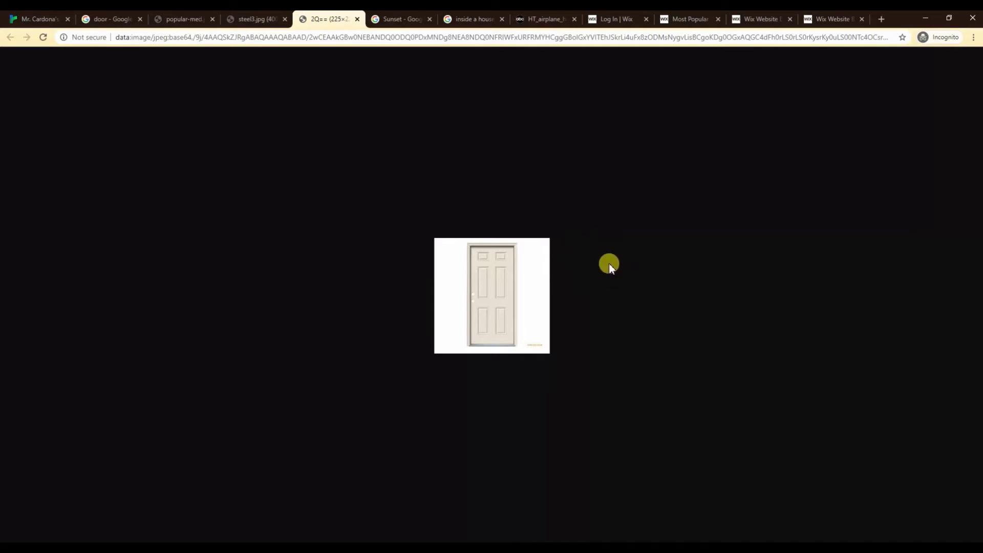
left_click(761, 20)
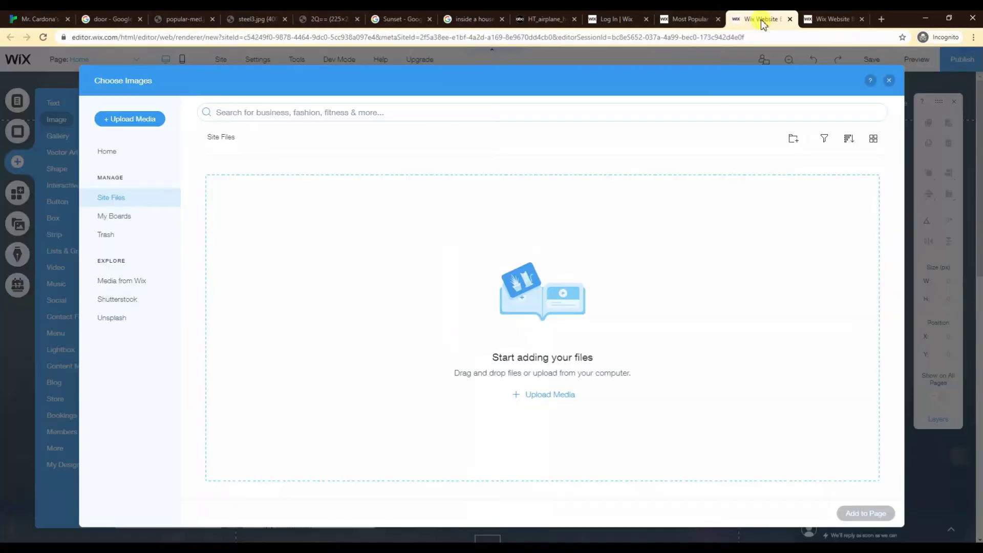
- Upload the Door image from the computer's Twine Pictures folder to the site files and copy its URL
left_click(546, 399)
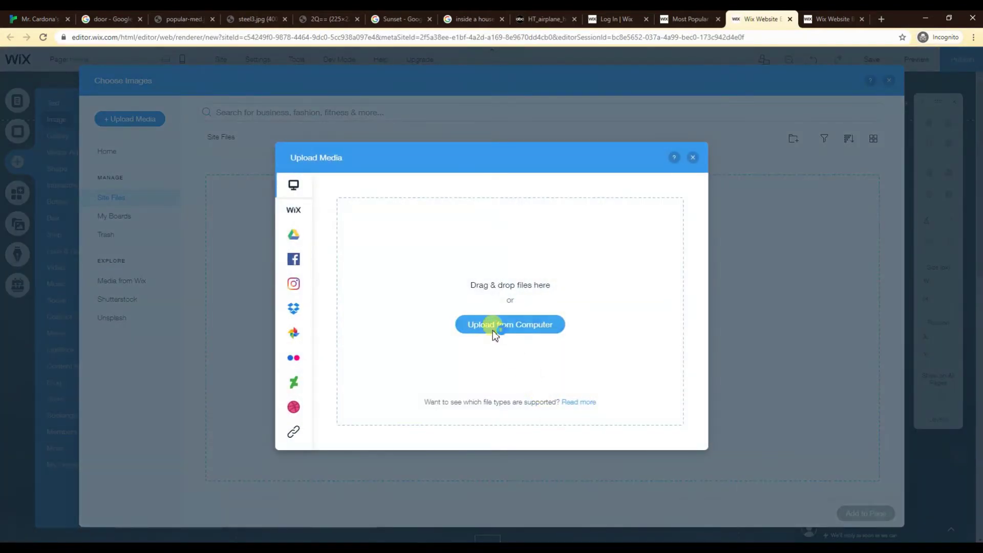
left_click(492, 330)
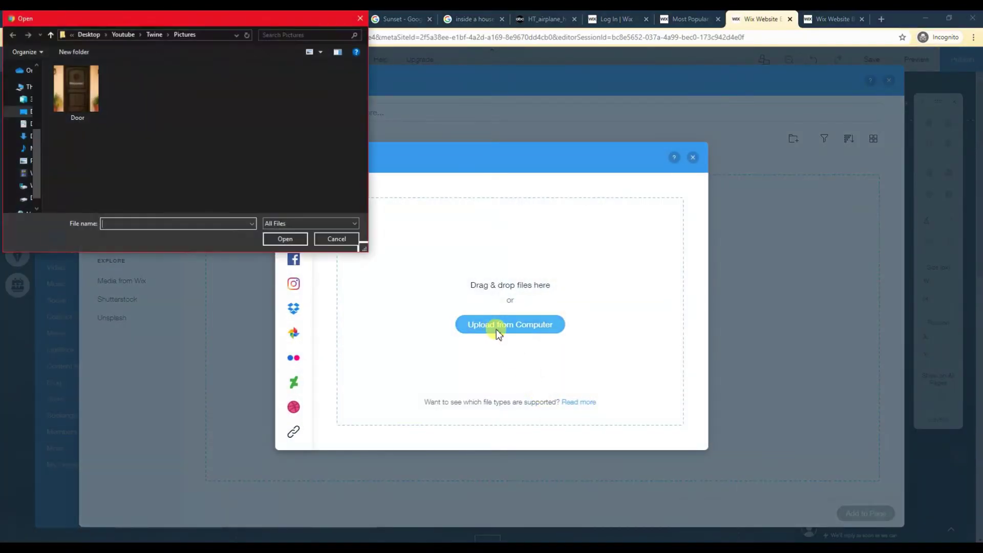
double_click(88, 106)
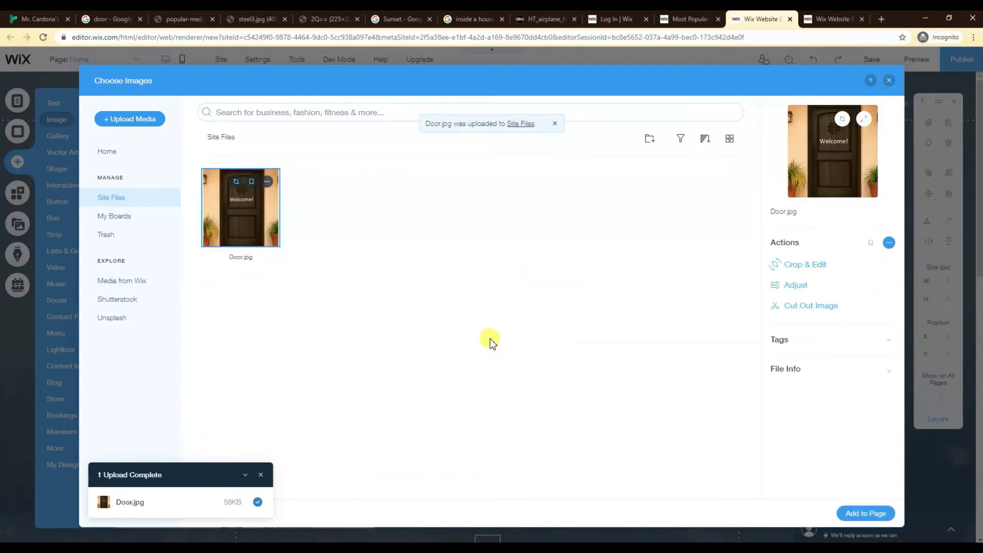
left_click(266, 183)
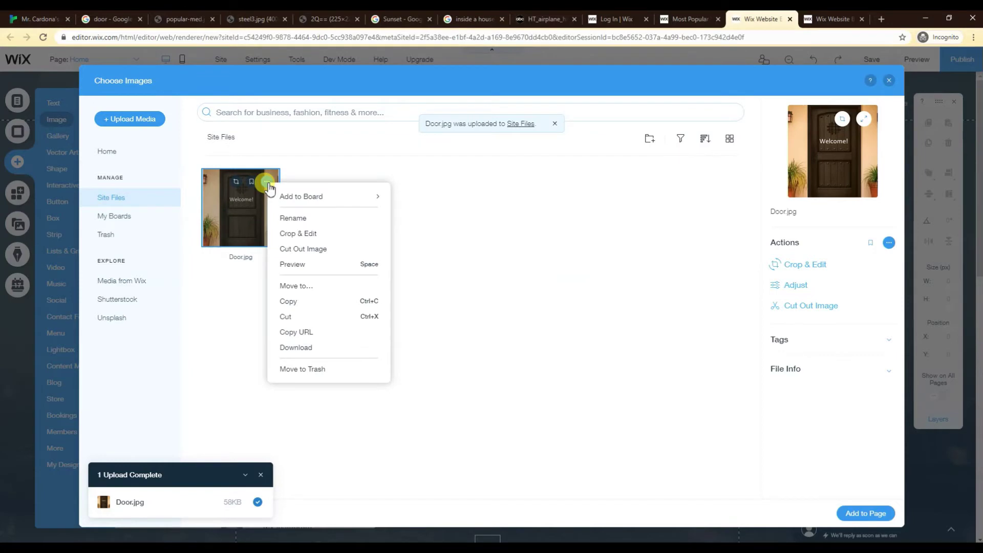
left_click(305, 334)
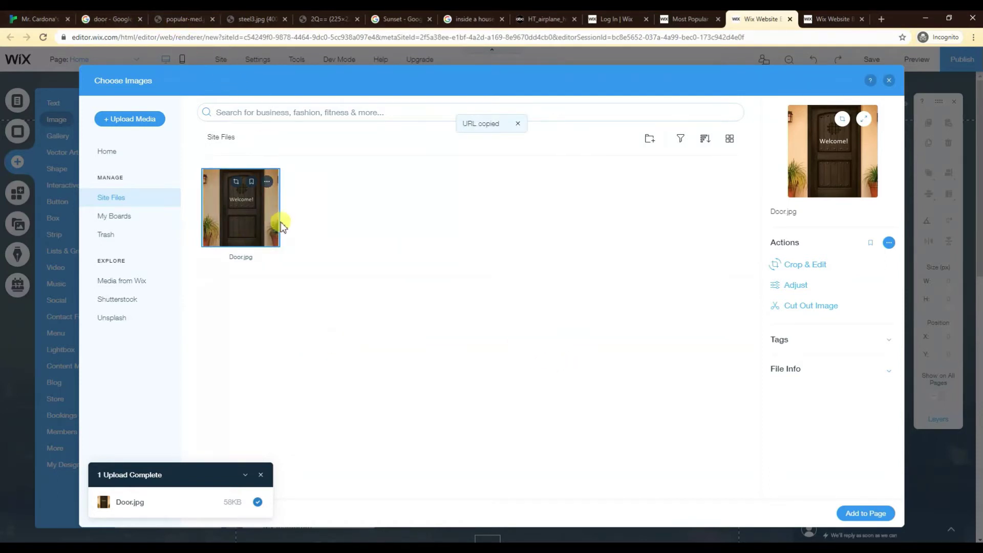
- Replace the YOUR URL placeholder in the Twine salad passage with the copied Wix image URL and close the passage
left_click(167, 23)
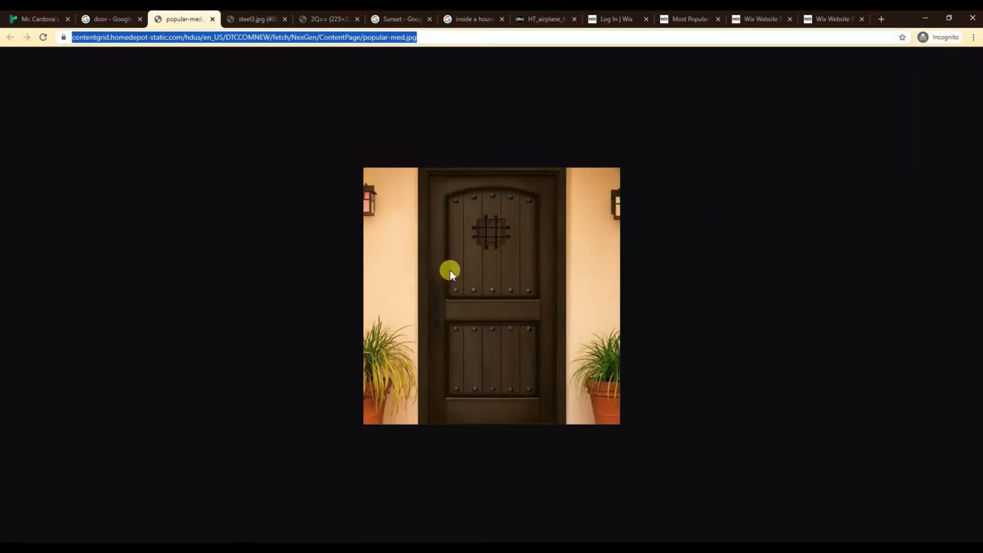
left_click(44, 21)
double_click(355, 200)
left_click_drag(456, 136, 421, 135)
key("ctrl+v")
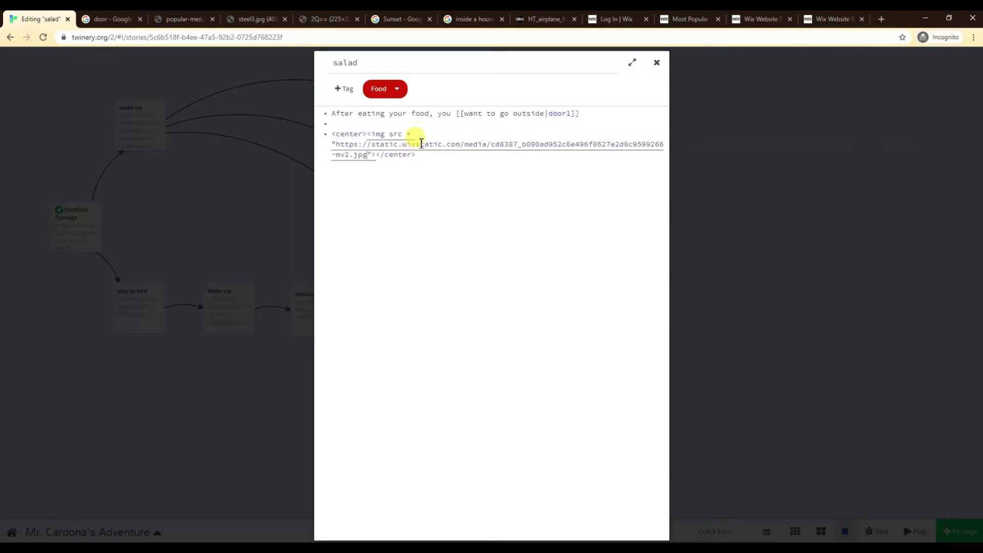
left_click(657, 63)
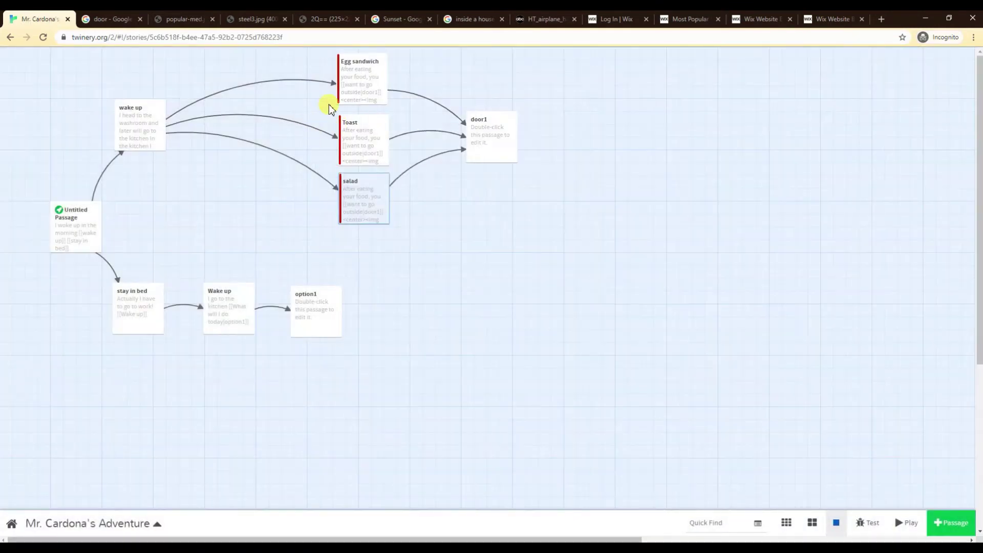
- Test the story from the wake up passage, checking each food choice's door image and comparing the yummy Toast image with the original popular-med.jpg
left_click(136, 138)
left_click(155, 160)
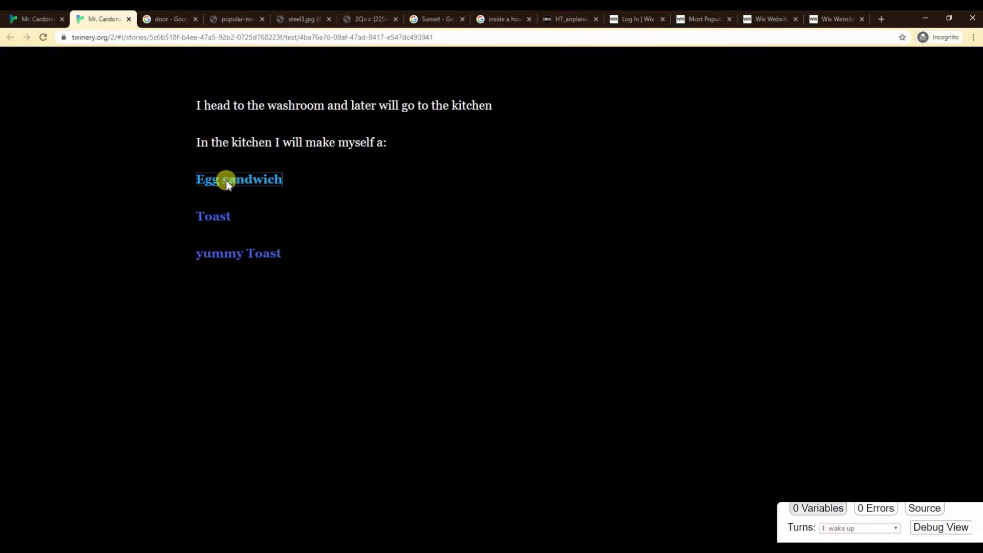
left_click(223, 178)
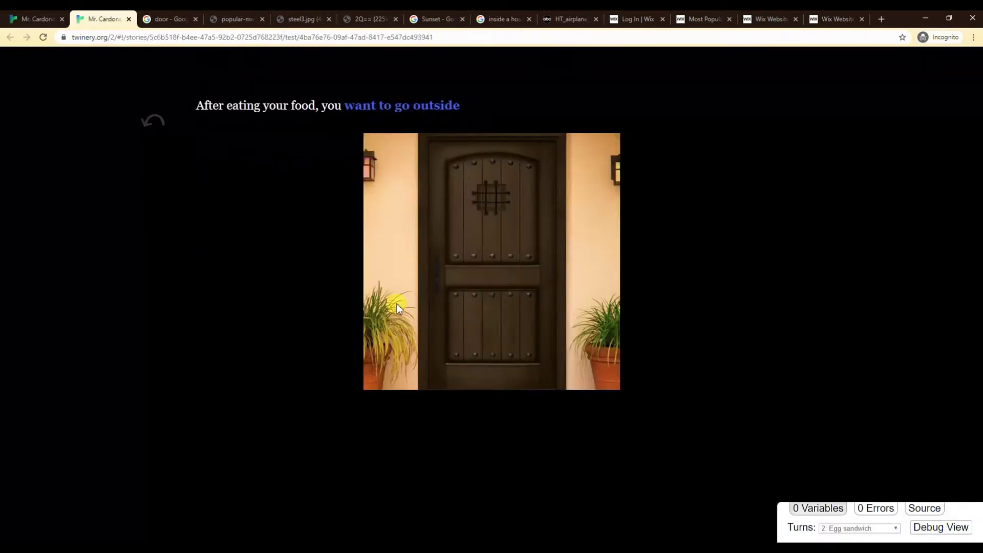
left_click(145, 125)
left_click(214, 217)
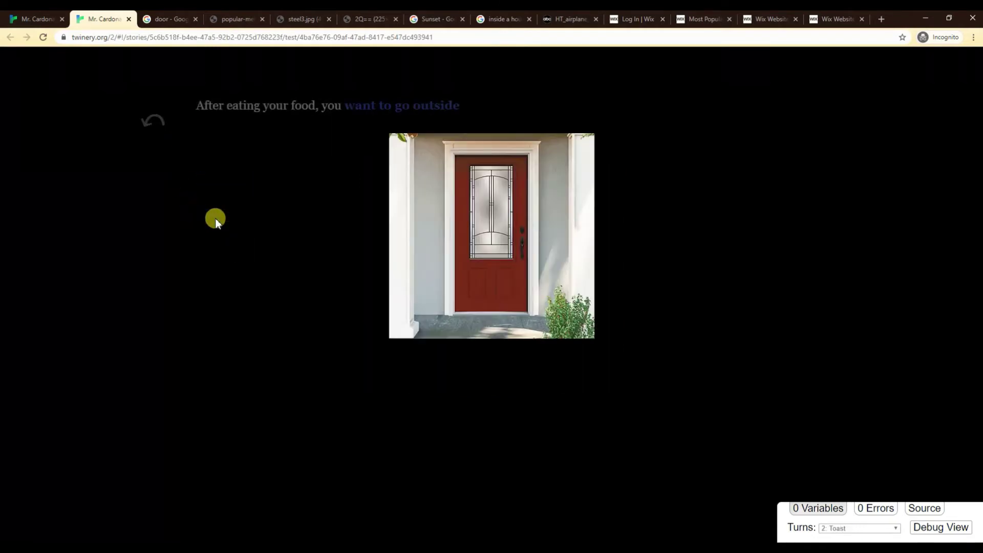
left_click(155, 128)
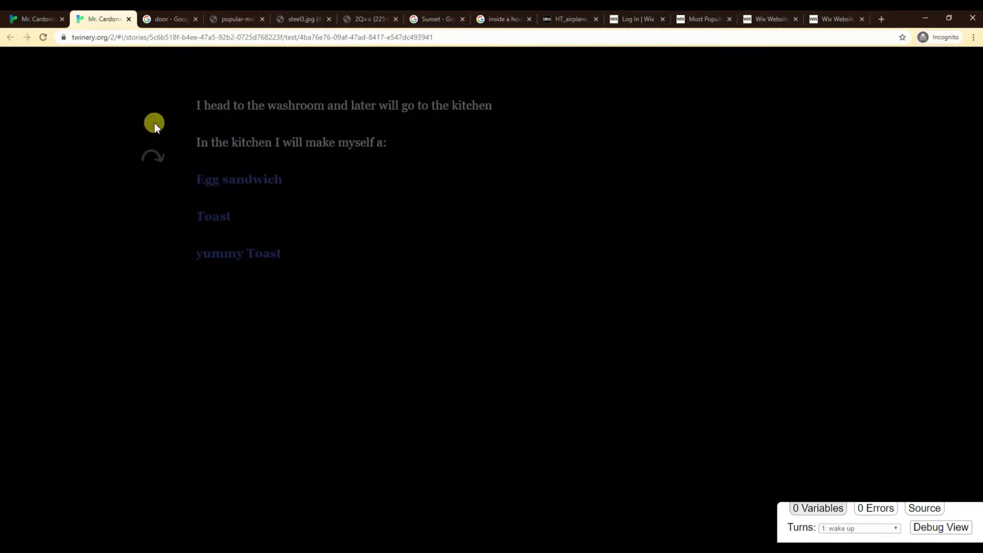
left_click(216, 259)
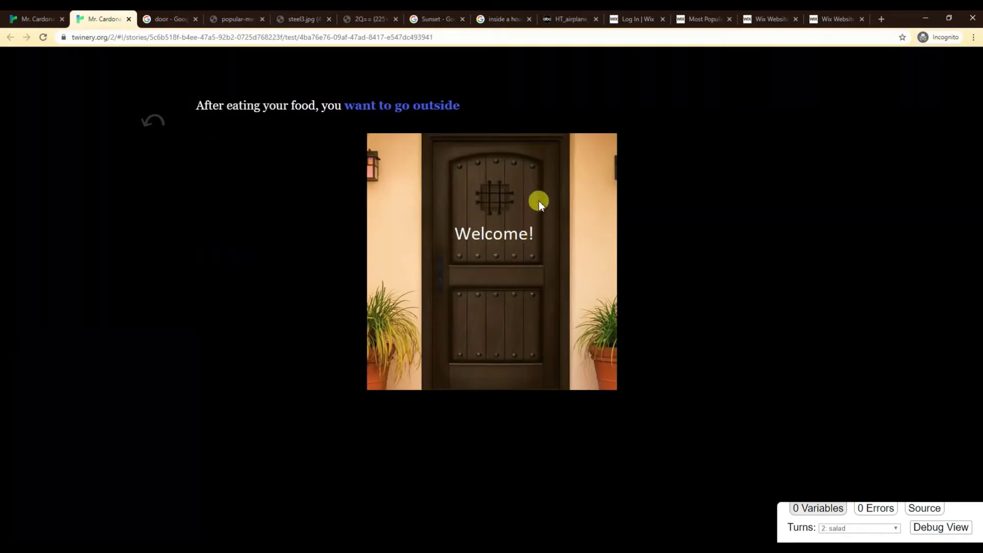
left_click(231, 23)
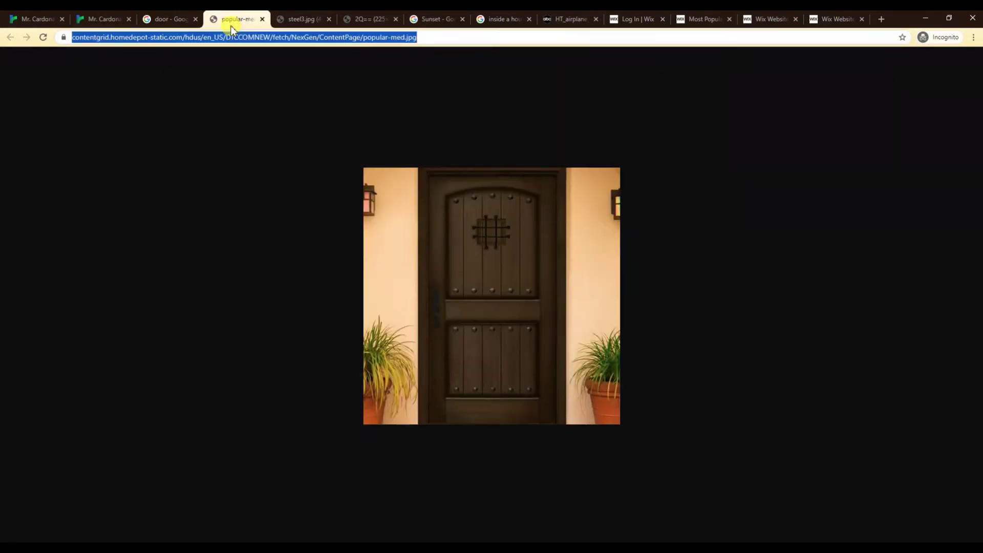
left_click(90, 22)
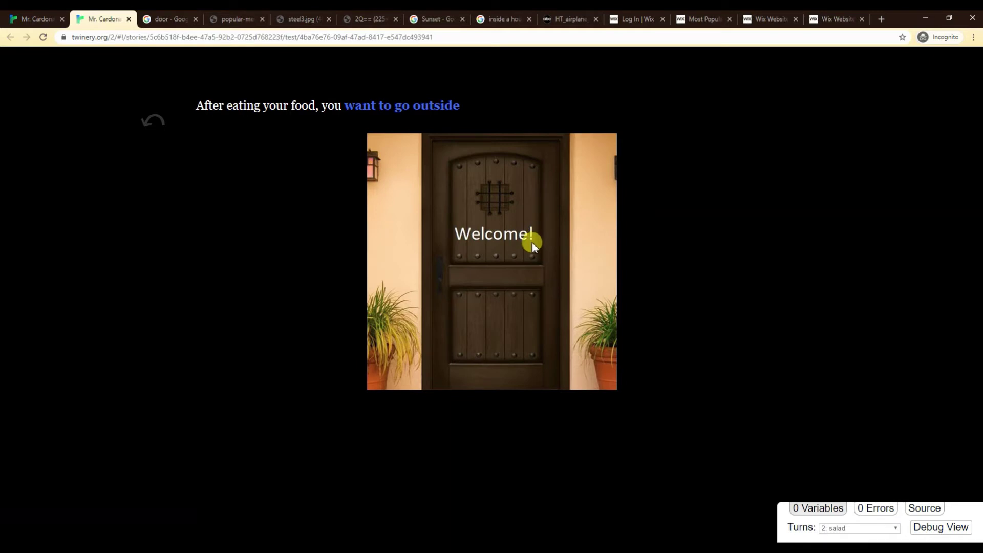
- Return to the food choices, close the story test and open the base64 image of the white panelled door
left_click(156, 126)
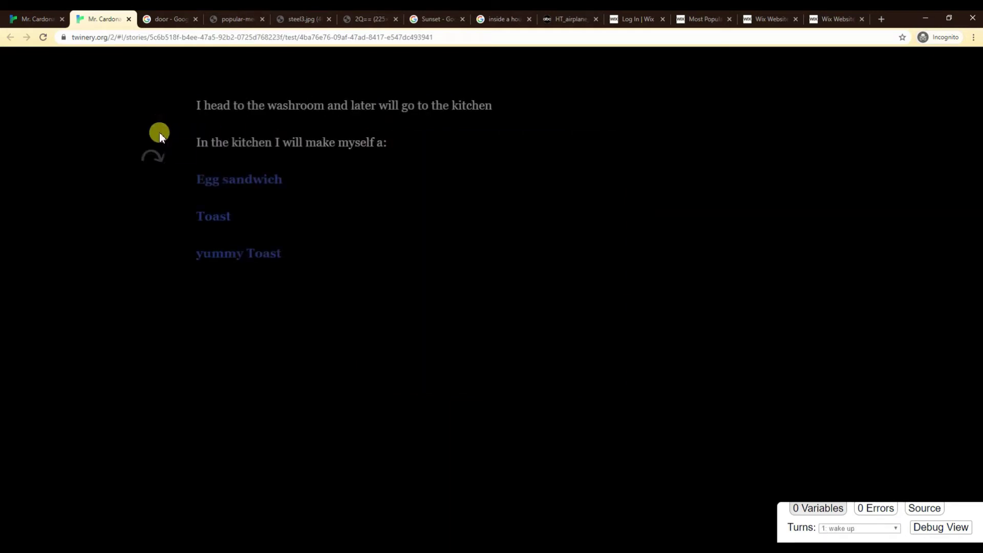
left_click(132, 18)
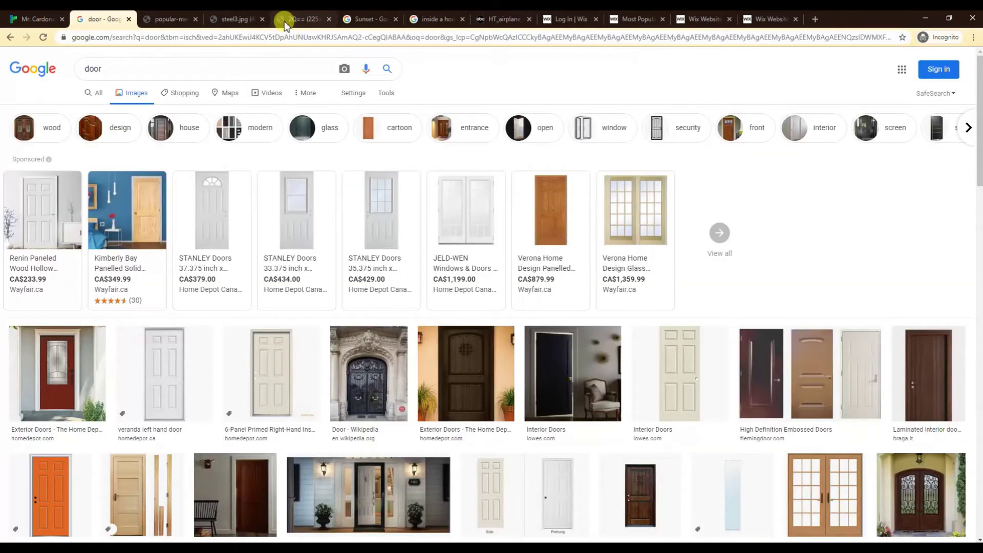
left_click(284, 20)
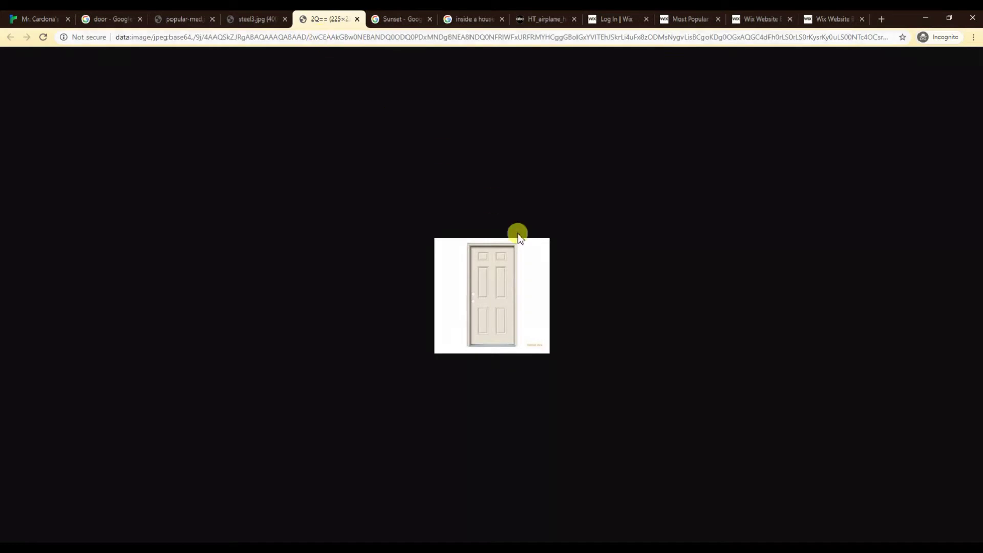
right_click(489, 274)
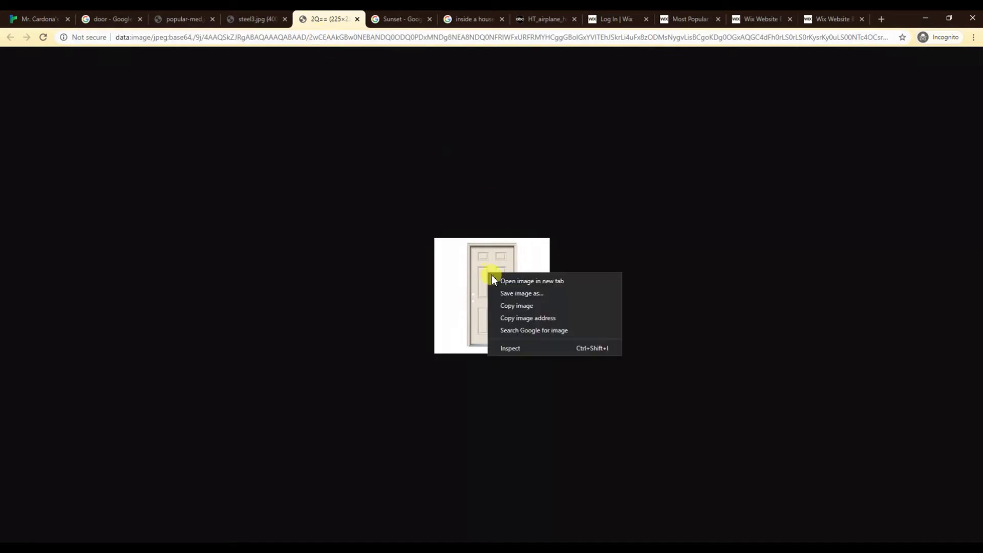
left_click(520, 297)
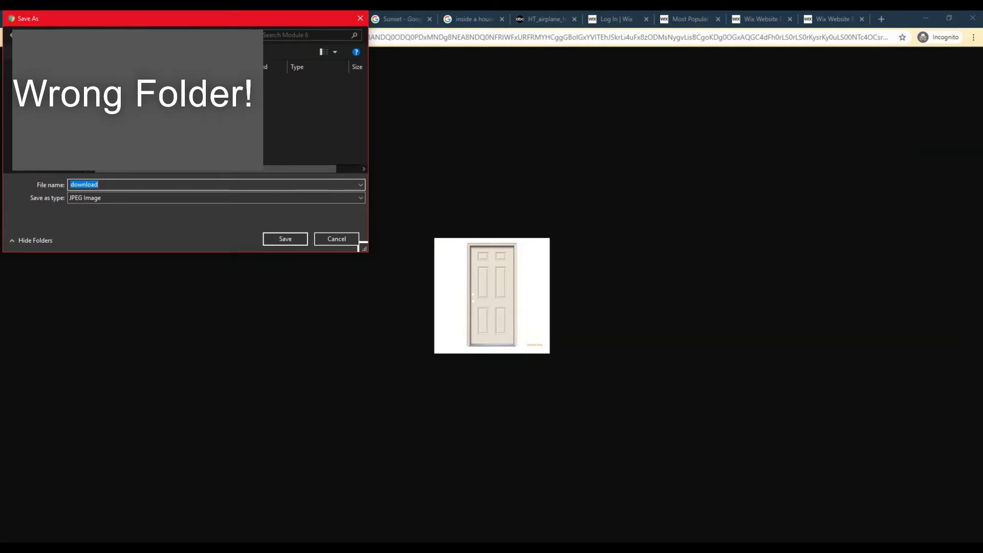
left_click_drag(94, 172, 56, 171)
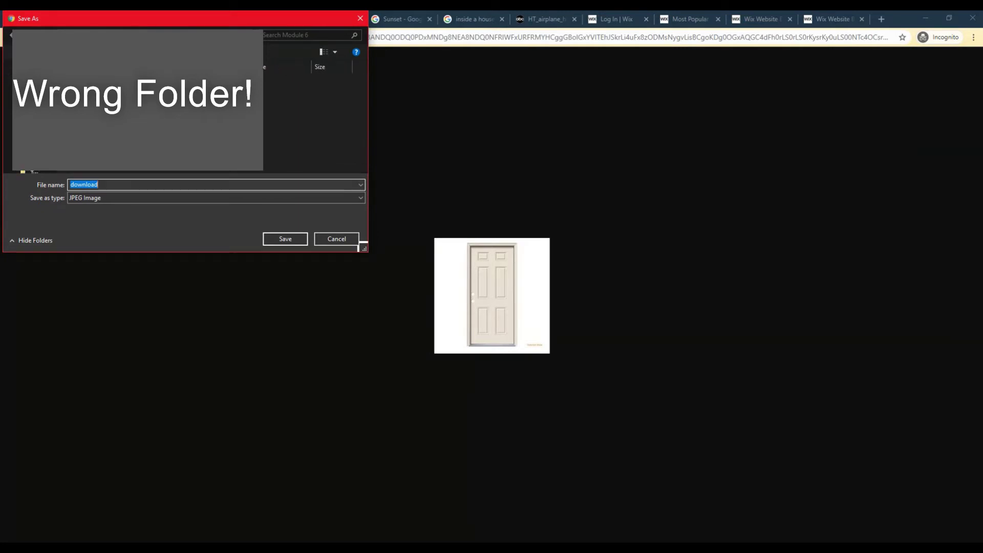
left_click(336, 240)
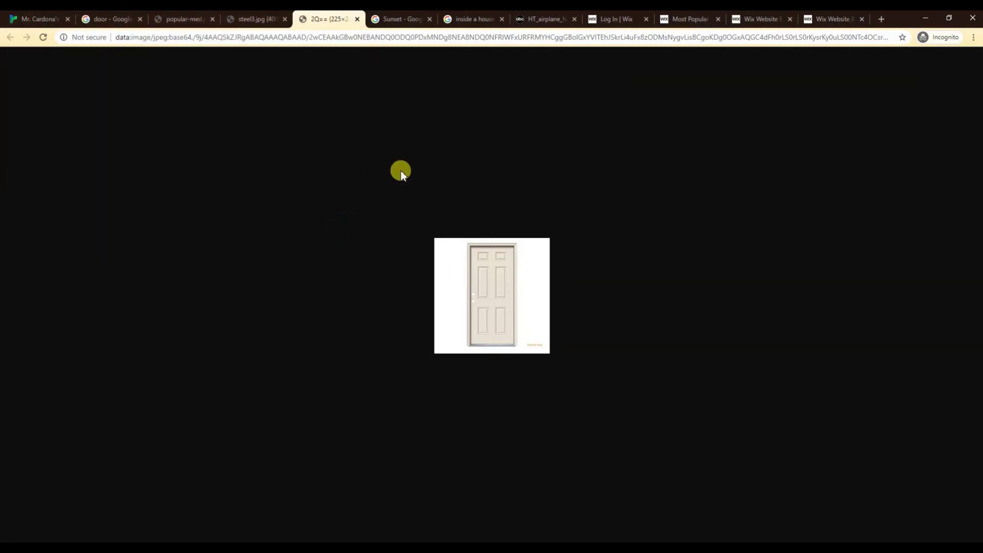
- Save the white door image as DOOR2 in JPEG format in the Twine Pictures folder
right_click(470, 272)
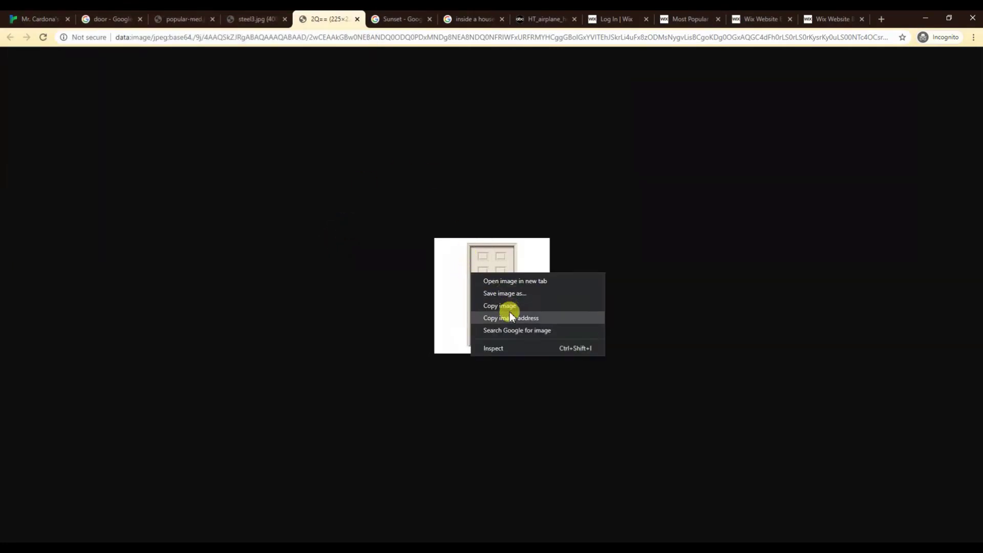
left_click(509, 294)
left_click_drag(187, 50, 0, 256)
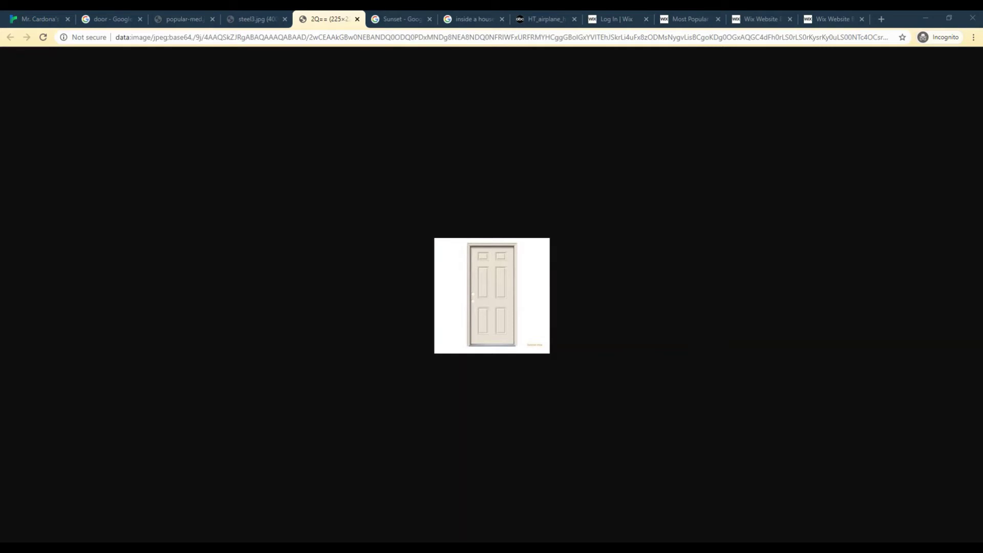
key("ctrl+s")
left_click_drag(246, 158, 221, 98)
double_click(161, 252)
type("DOOR")
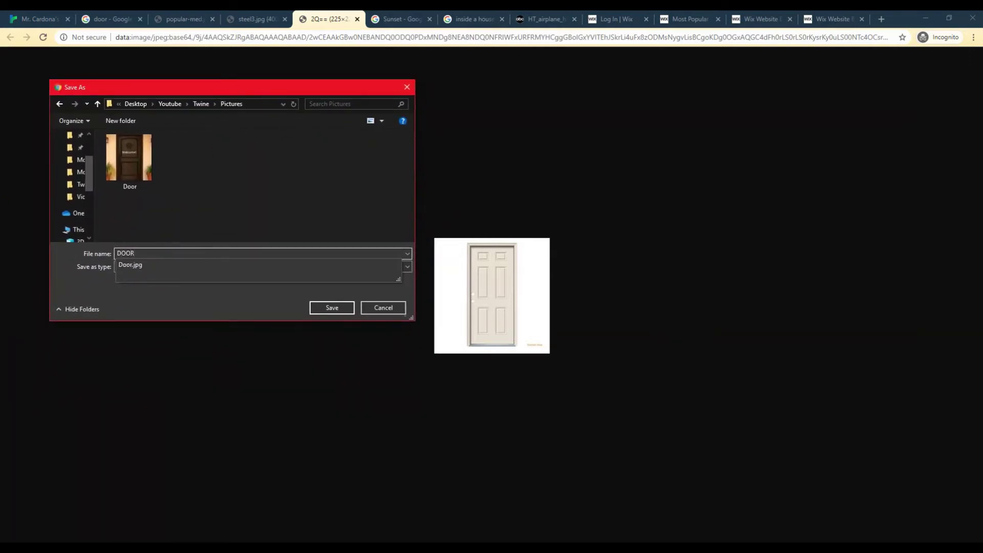
left_click(168, 252)
type("@")
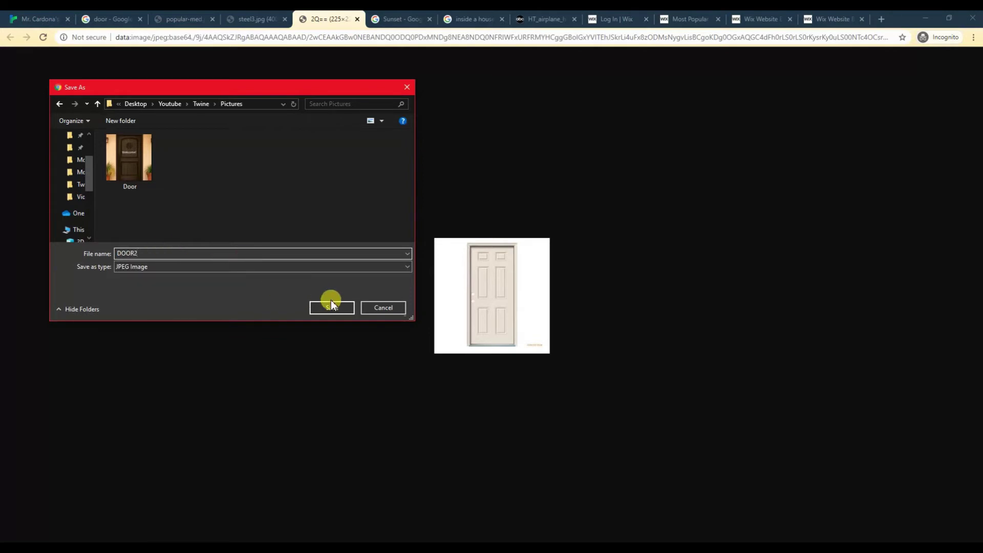
left_click(334, 308)
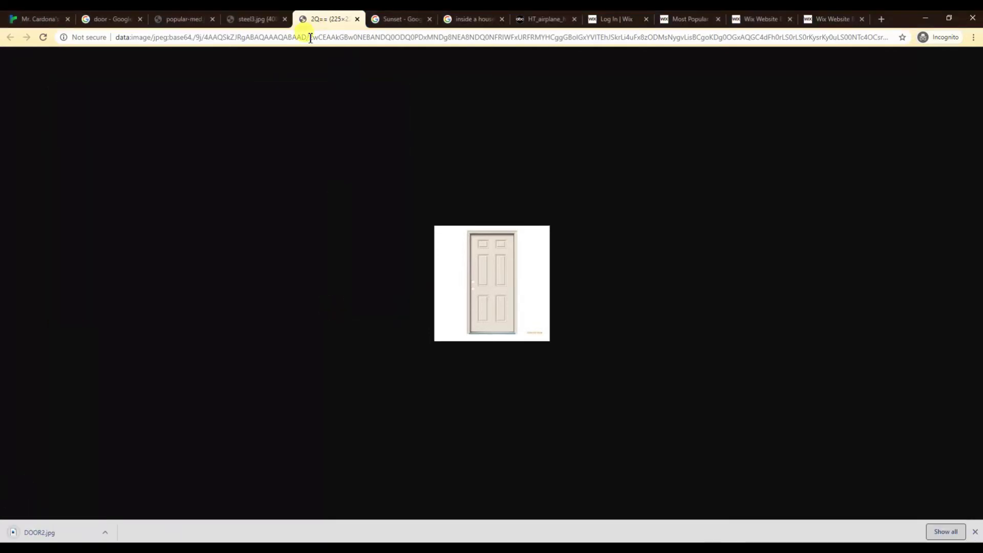
- Switch to the Wix editor, upload DOOR2 from the Twine Pictures folder to the site files and copy its URL
left_click(233, 37)
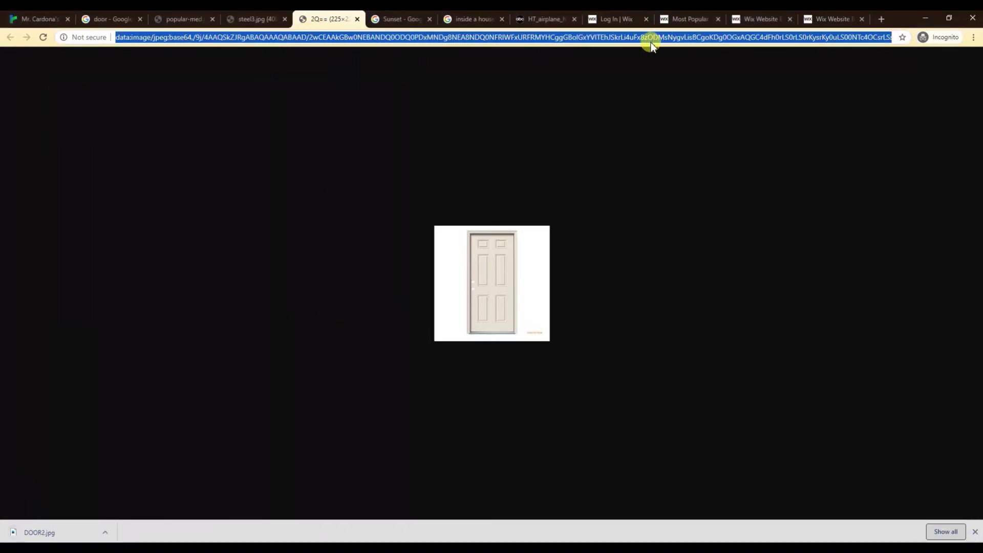
left_click(769, 19)
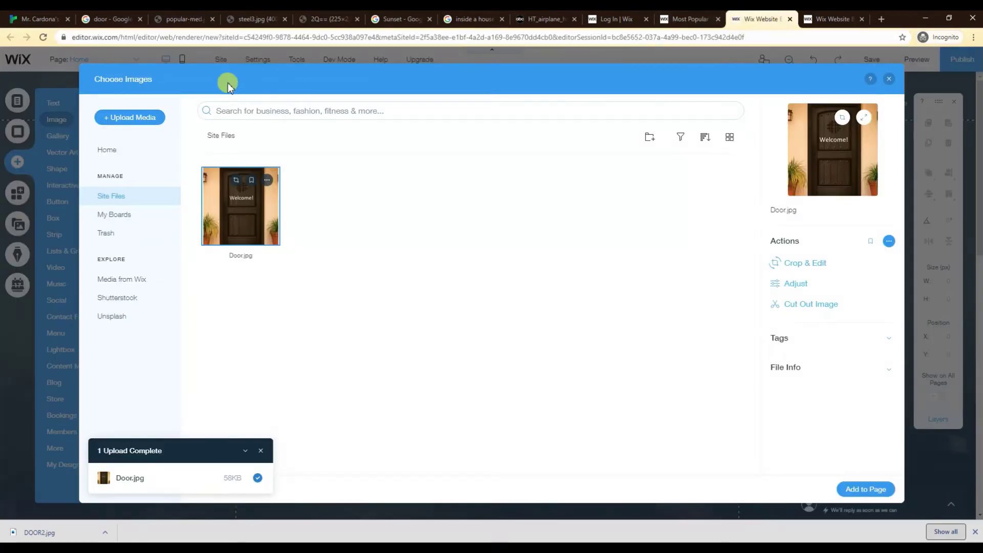
left_click(122, 118)
left_click(510, 312)
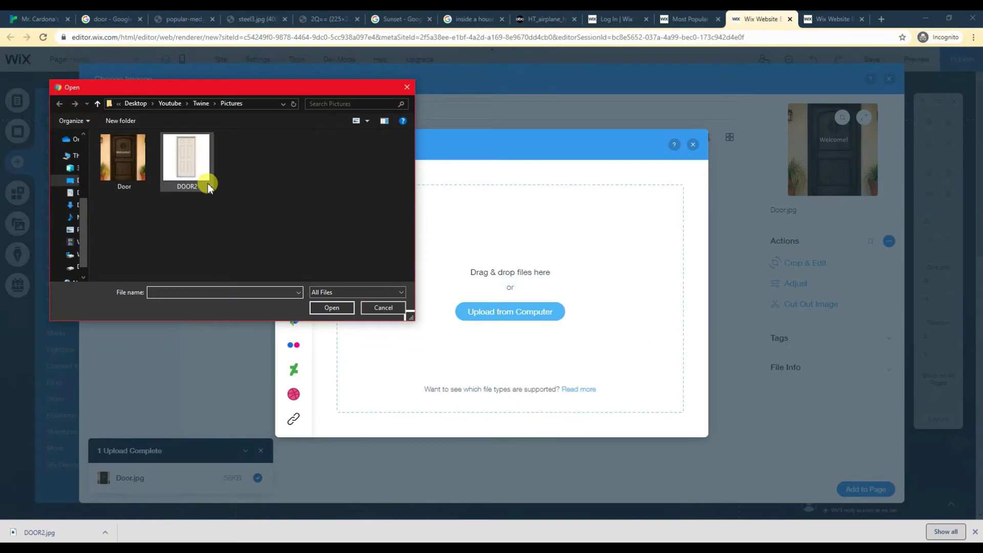
double_click(207, 183)
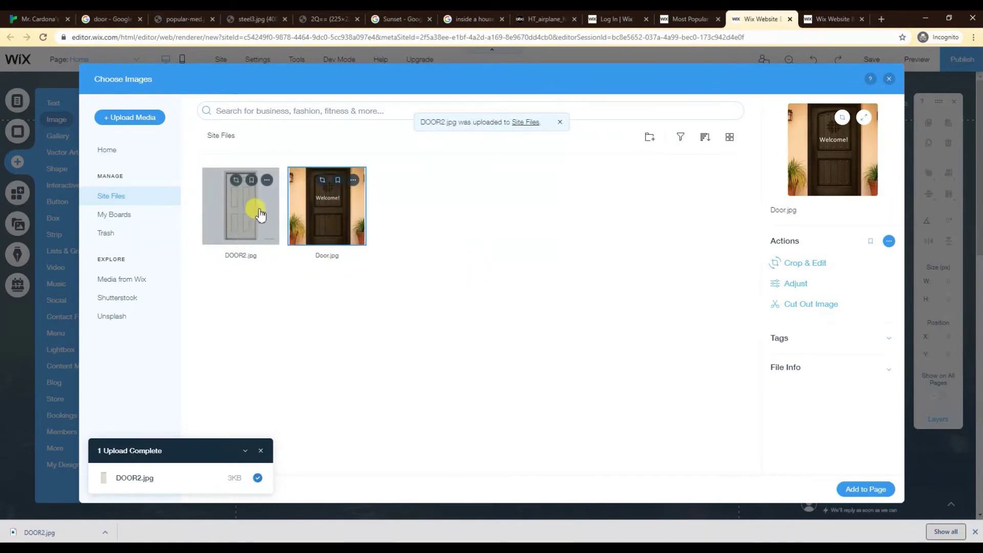
left_click(266, 180)
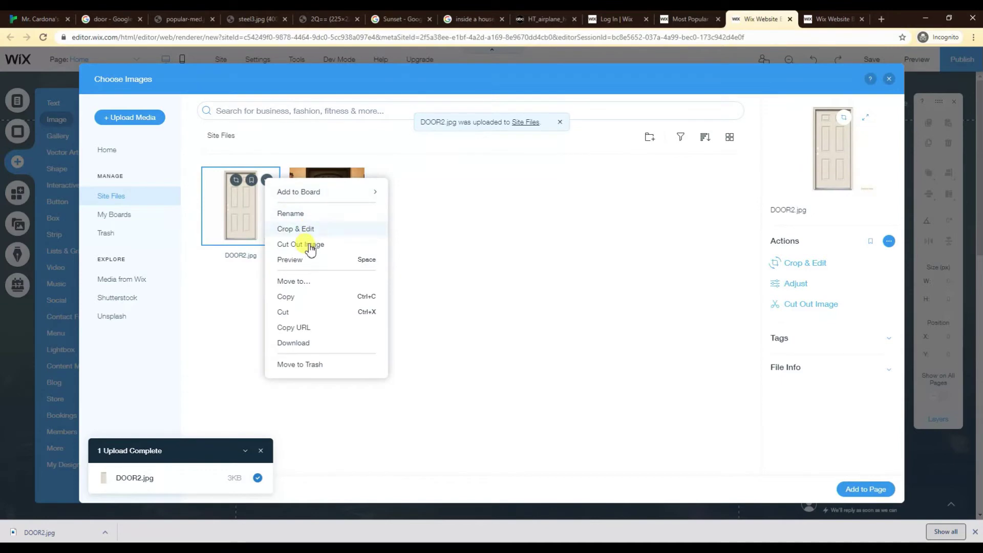
left_click(304, 329)
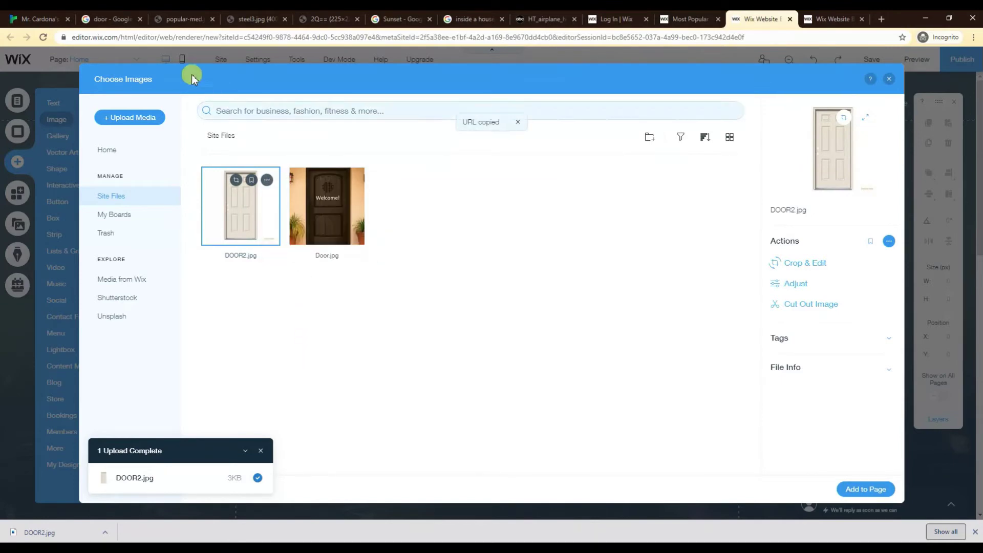
- Replace the image URL in the Twine salad passage with the Wix URL of DOOR2.jpg and test the story from that passage
left_click(40, 19)
double_click(362, 203)
left_click_drag(368, 155, 339, 147)
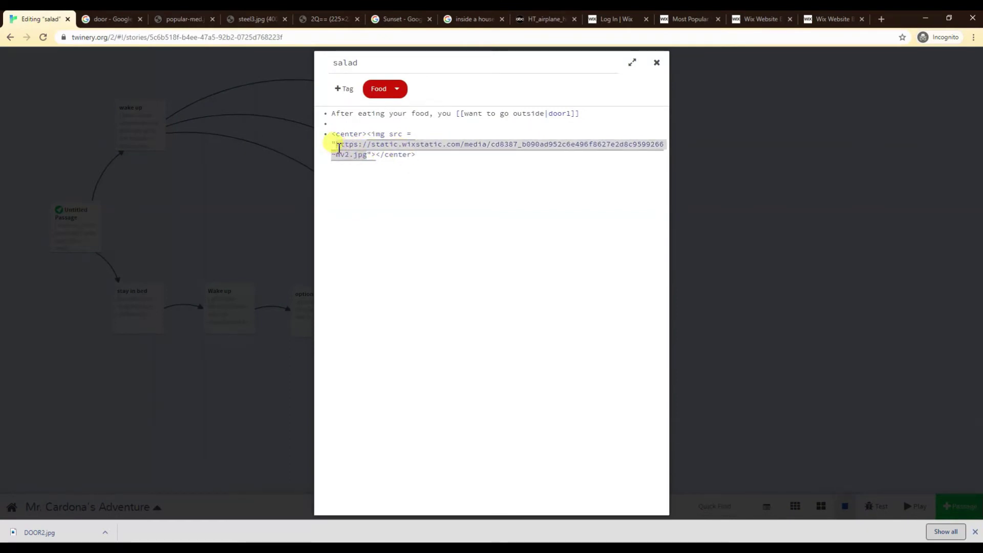
type("https://static.wixstatic.com/media/cd8387_42a70327f7aa4a699179b0aa203685c6~mv2.jpg")
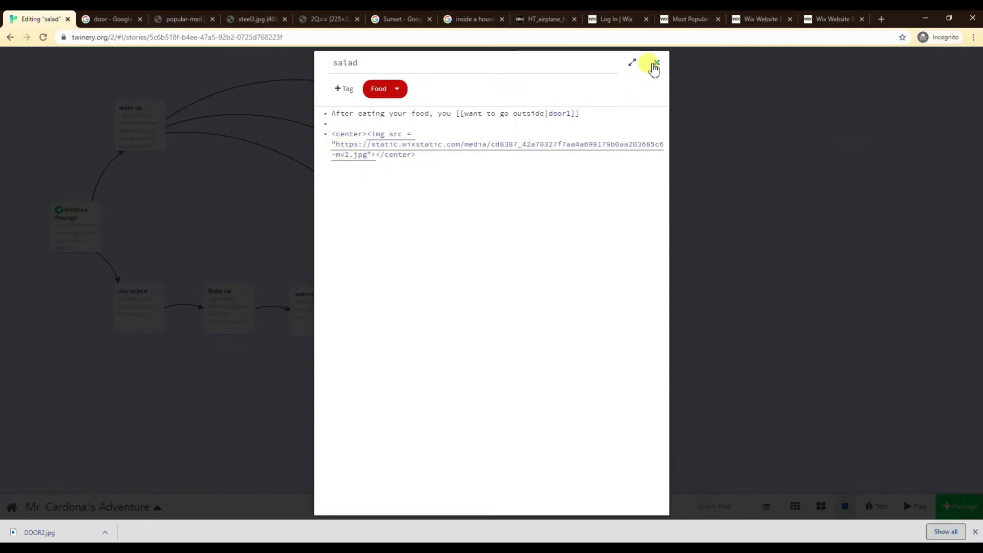
left_click(655, 66)
left_click(373, 234)
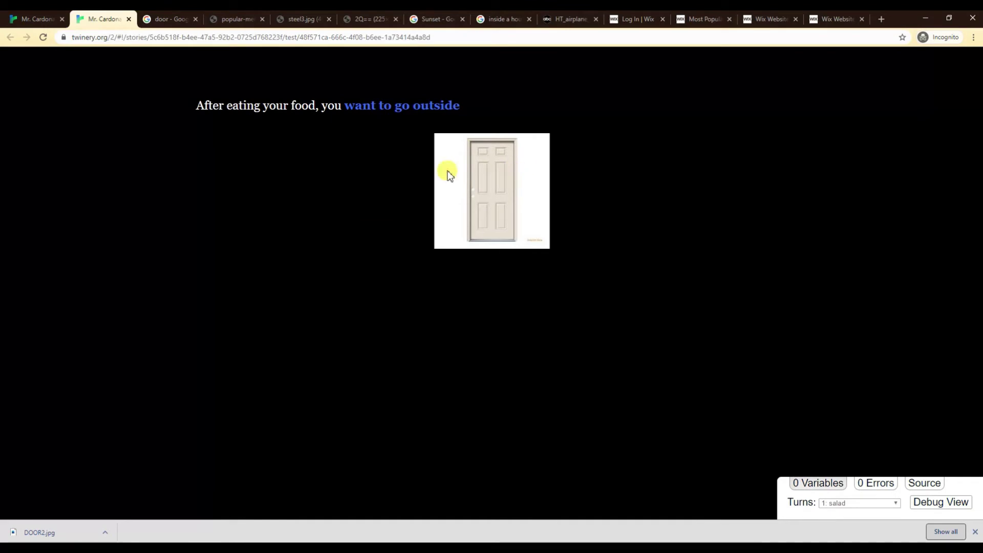
left_click(129, 19)
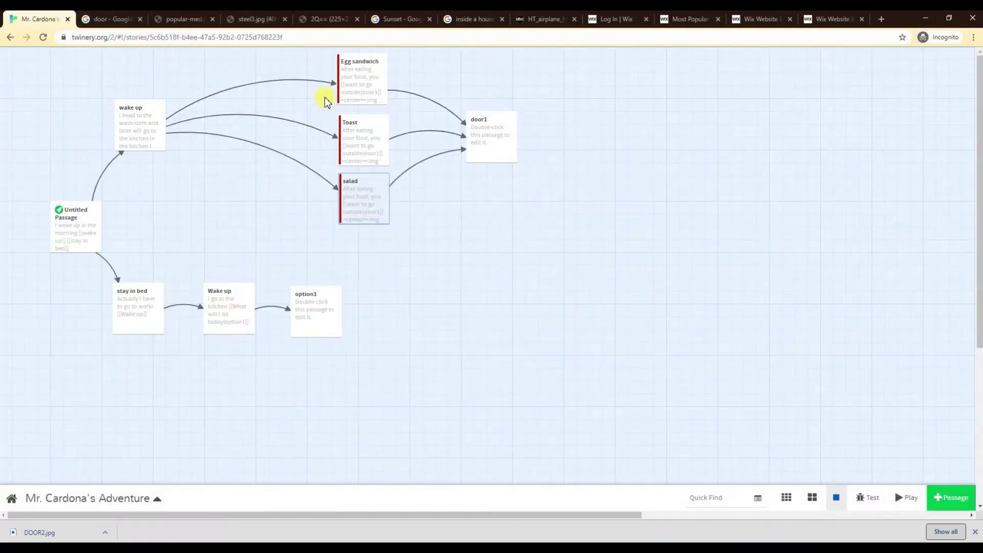
- Review the Egg sandwich passage's image code and compare the addresses of the popular-med.jpg and base64 door images
double_click(351, 82)
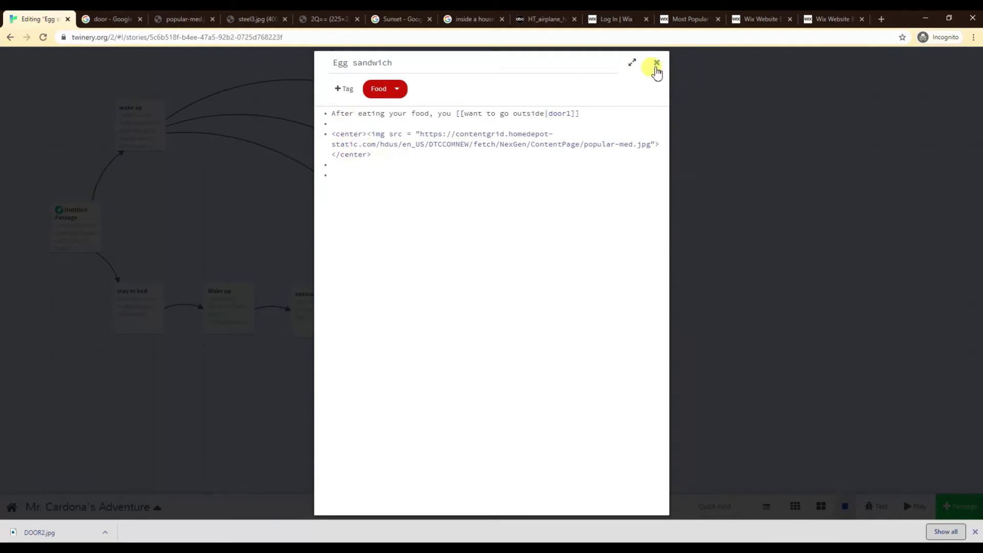
left_click(657, 63)
left_click(191, 20)
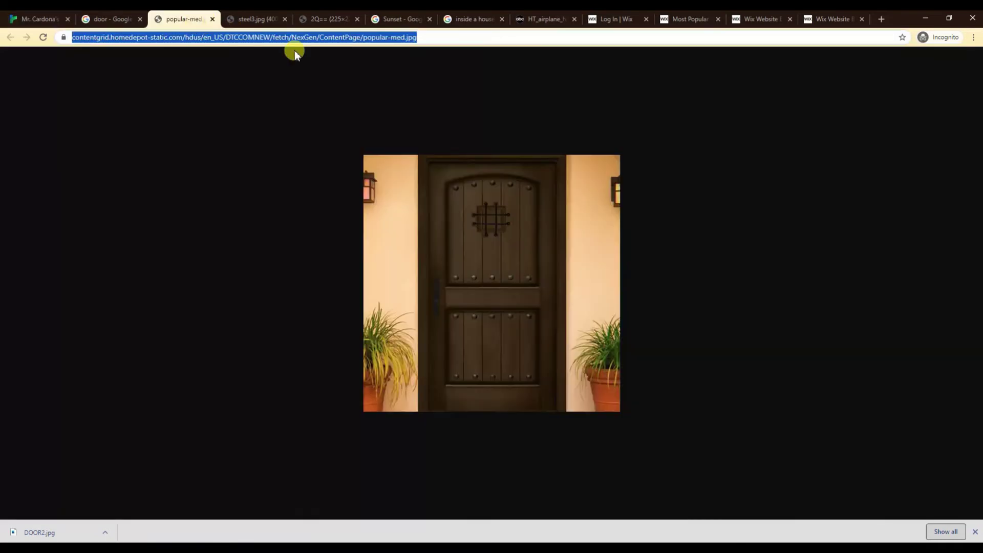
left_click(317, 20)
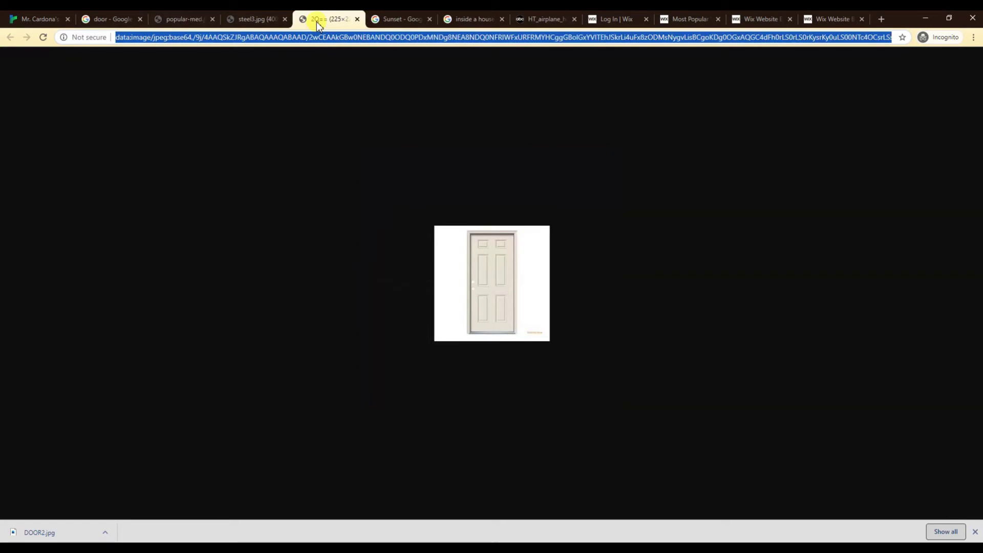
left_click(45, 24)
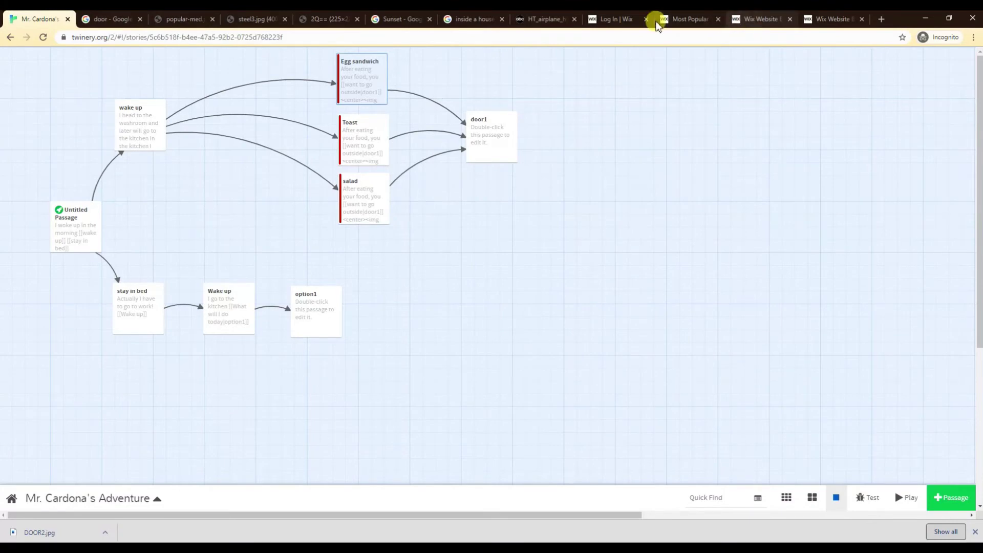
- Review the Wix sign-up page and the most popular website templates, including Coming Soon Landing Page
left_click(612, 20)
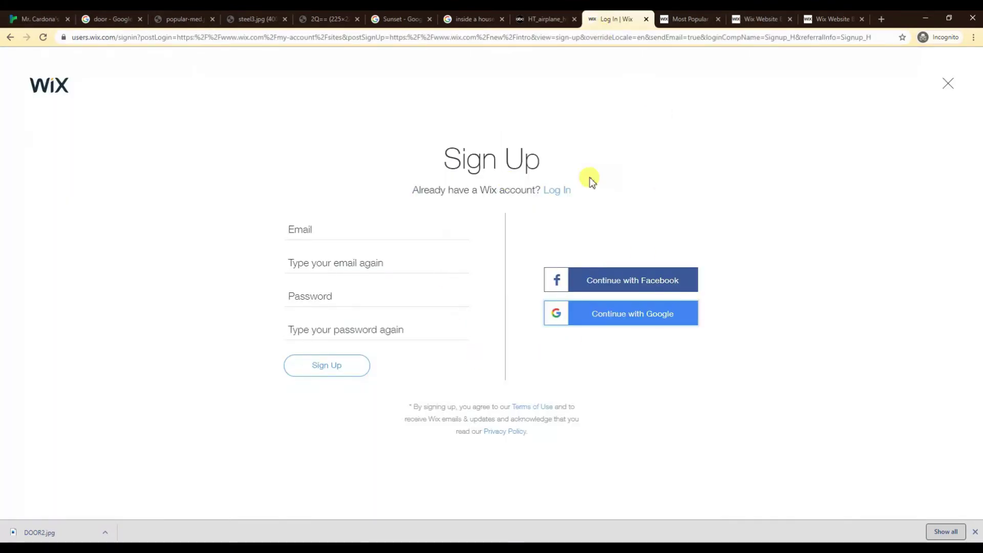
left_click(671, 20)
mouse_move(213, 303)
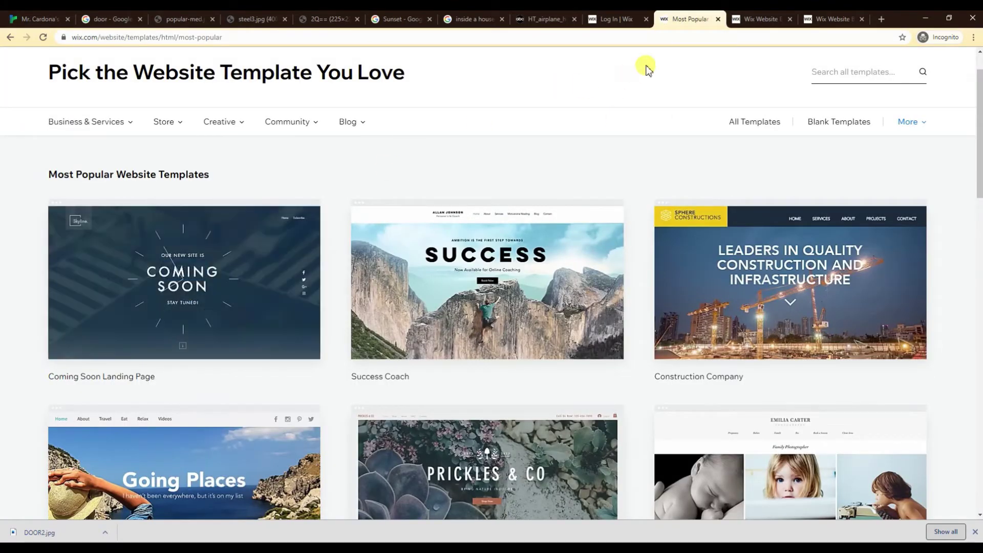
- Switch to the Wix editor and review the door images uploaded to the site files
left_click(754, 20)
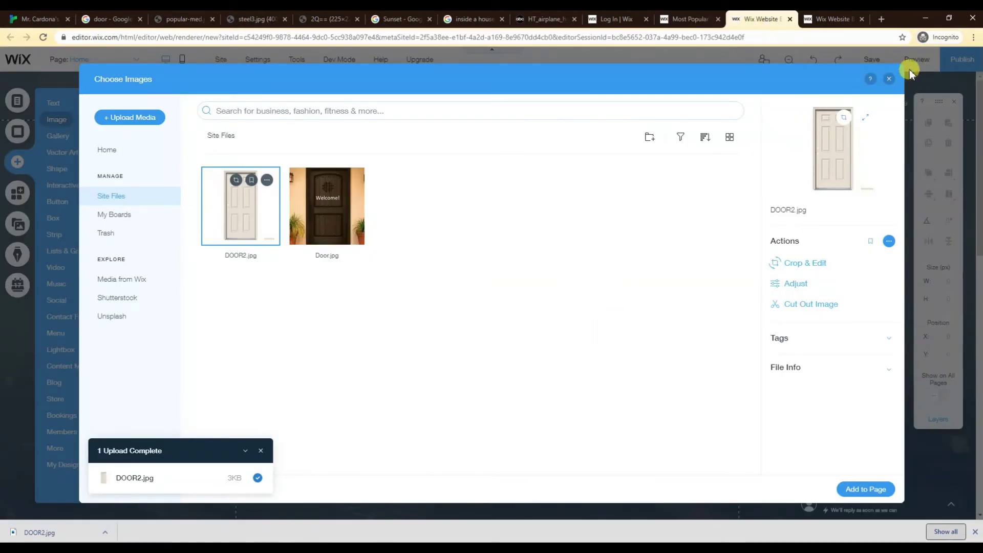
left_click(890, 79)
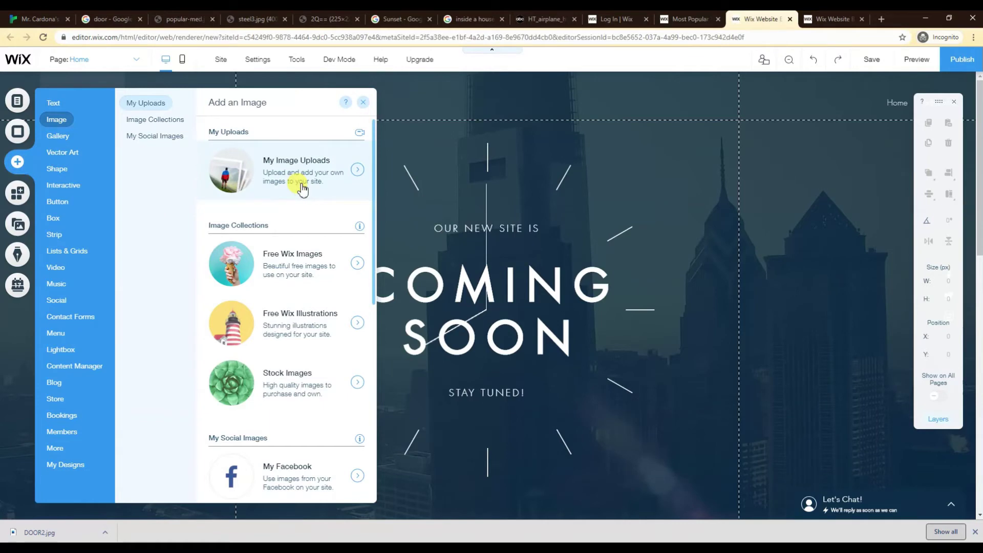
left_click(302, 188)
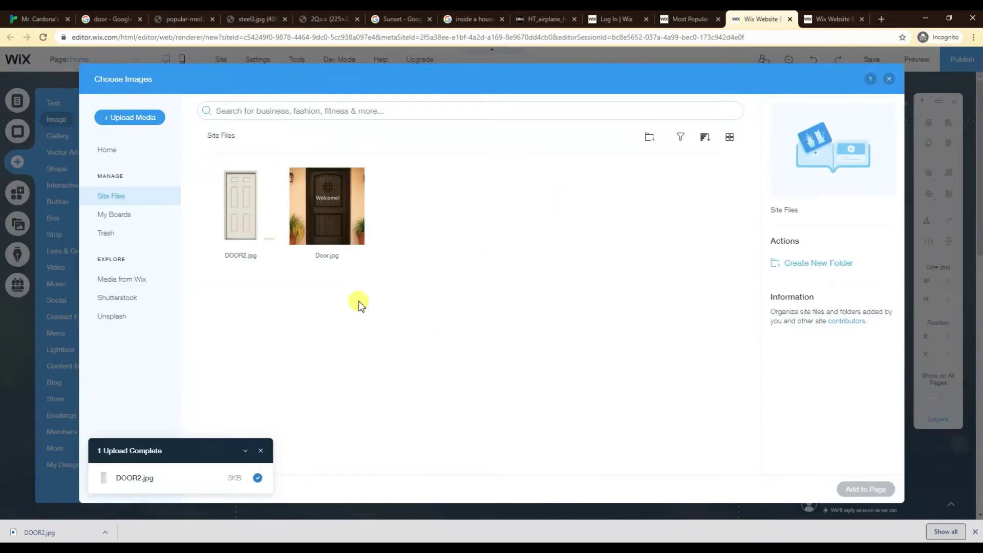
left_click(889, 81)
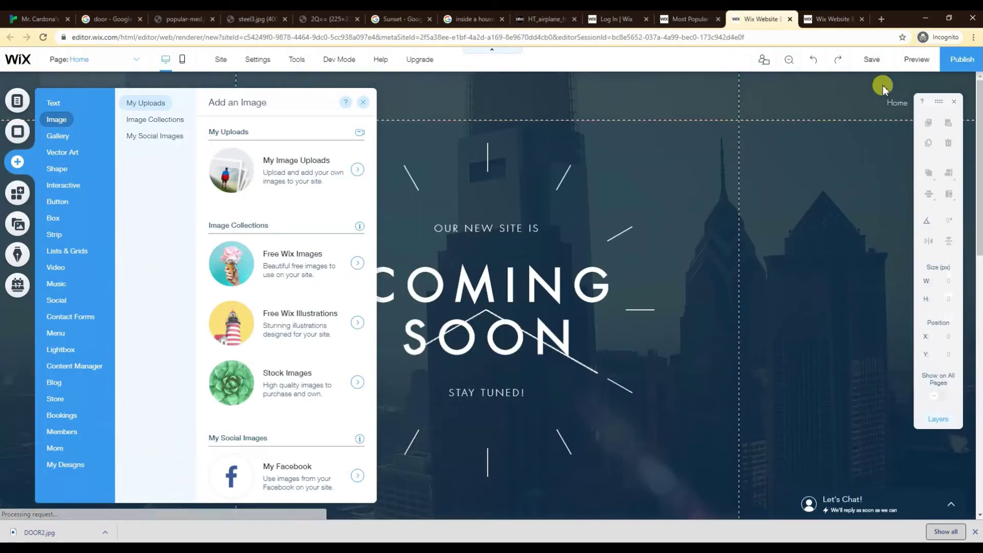
- Switch to the Twine story, test it from the starting Untitled Passage, and dismiss the browser's download bar
left_click(42, 21)
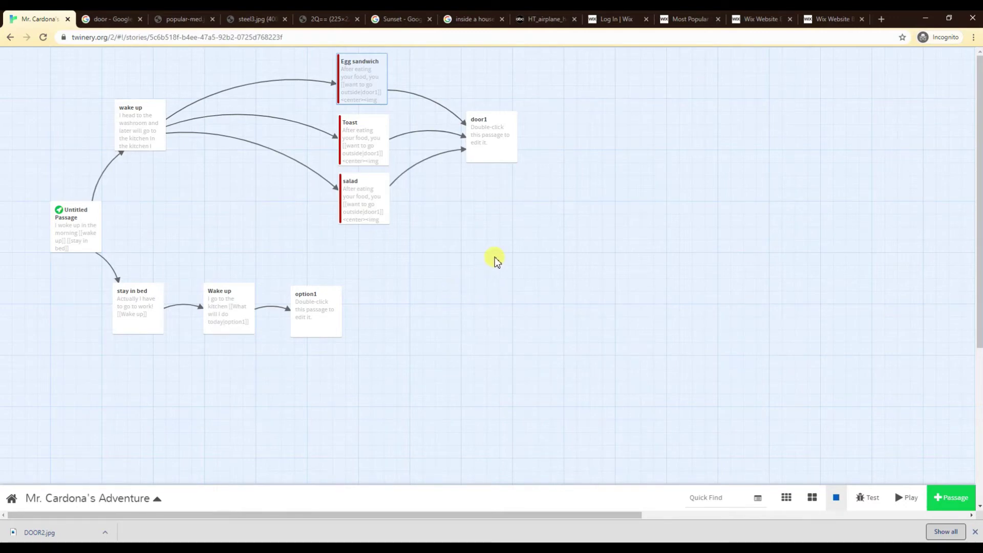
left_click(94, 235)
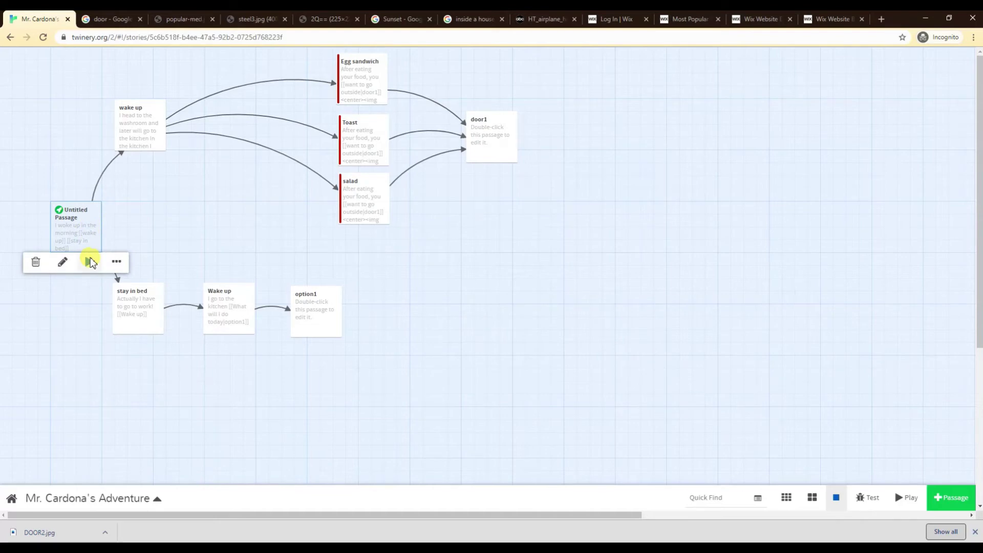
left_click(90, 261)
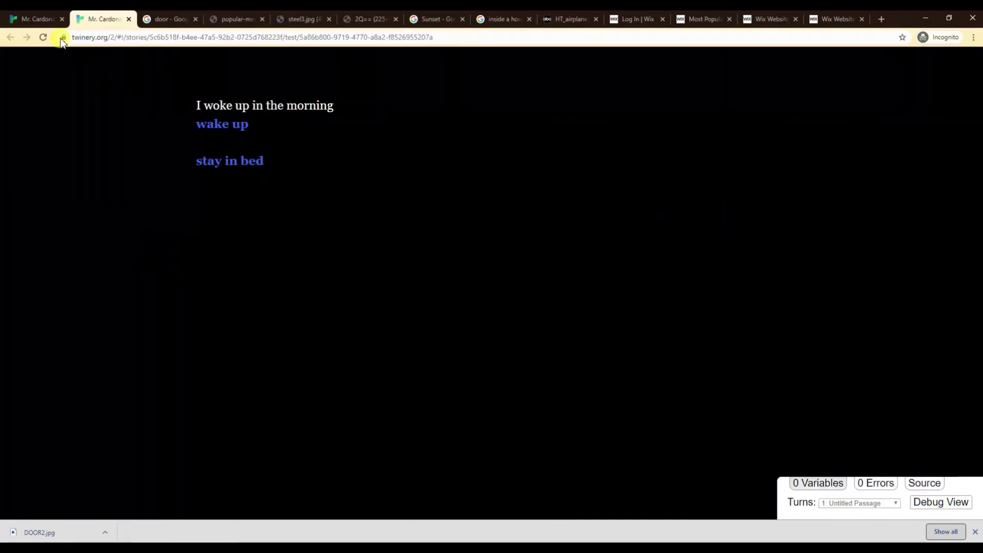
left_click(129, 19)
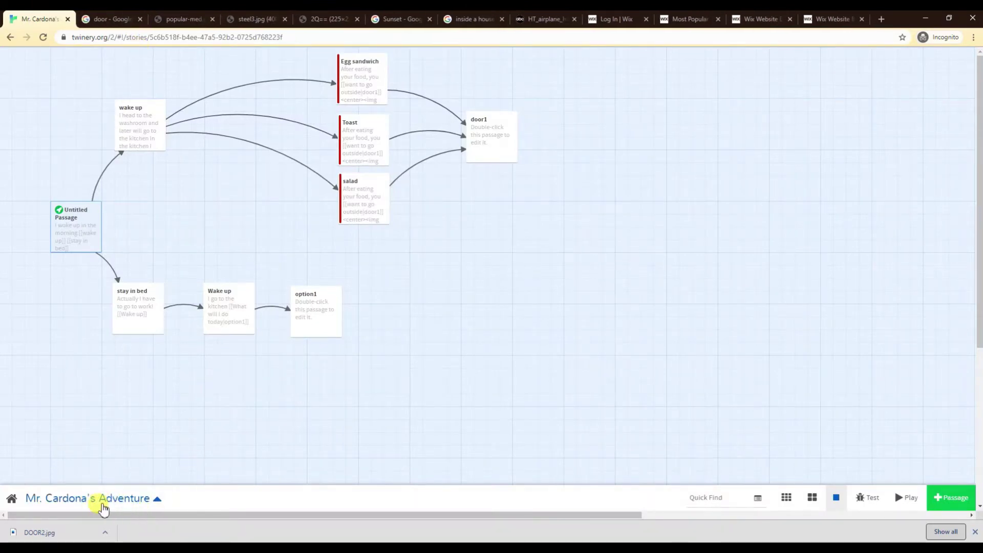
left_click(975, 532)
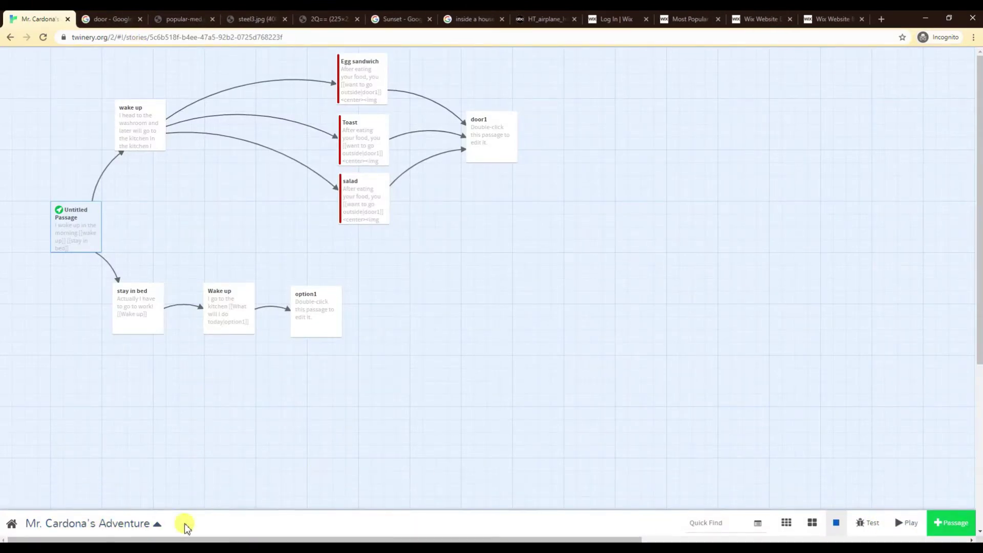
- Begin a tw-story rule with {background-image:url(" in the story stylesheet
left_click(118, 532)
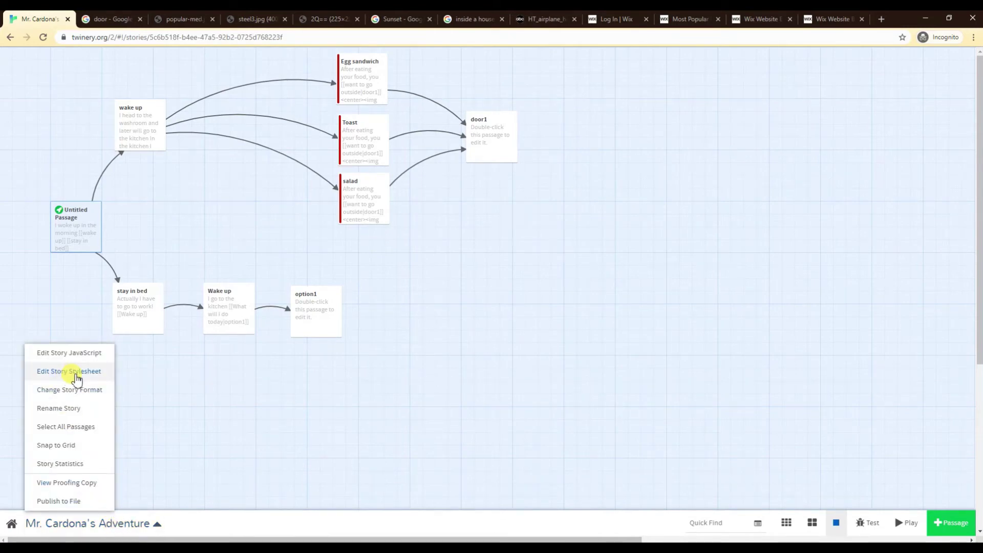
left_click(76, 379)
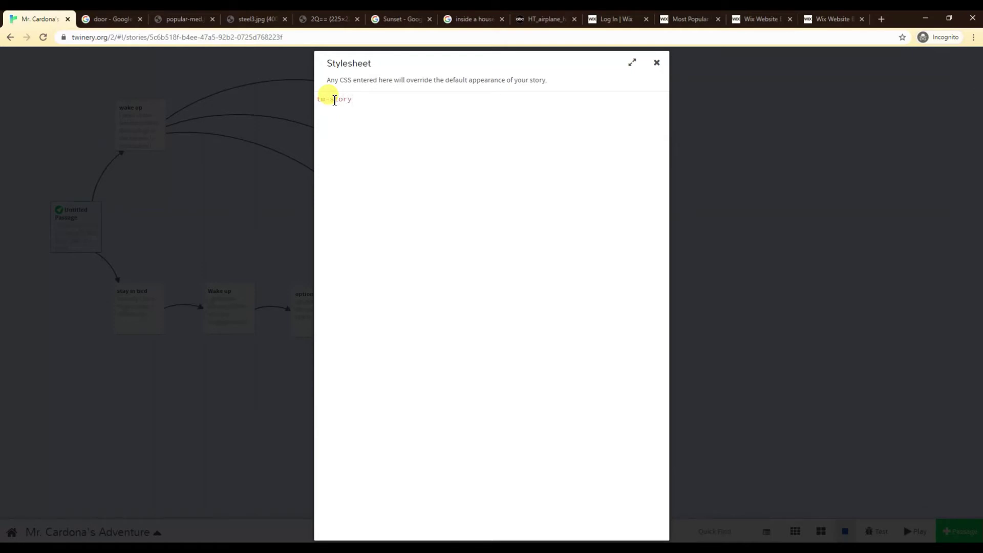
type("{background-image:url(\"")
- Copy the address of the ABC News airplane house image into the stylesheet's background-image URL and complete the tw-story rule
left_click(464, 23)
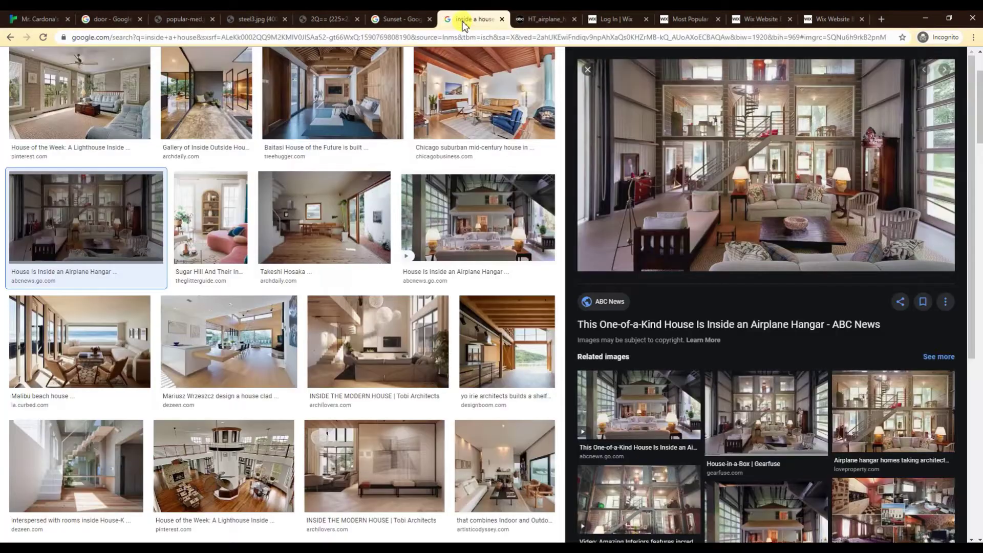
left_click(538, 22)
right_click(248, 38)
double_click(303, 38)
right_click(303, 36)
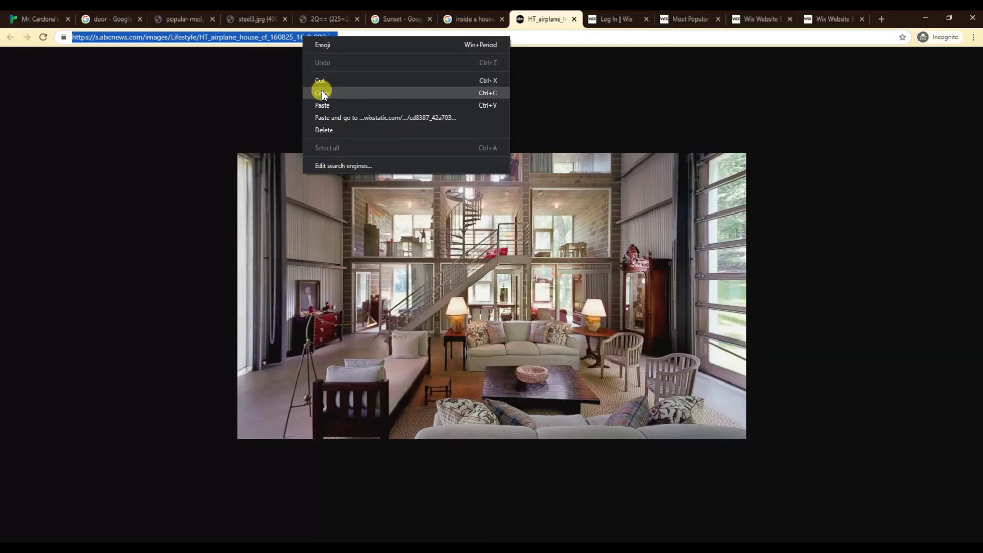
left_click(321, 93)
left_click(45, 26)
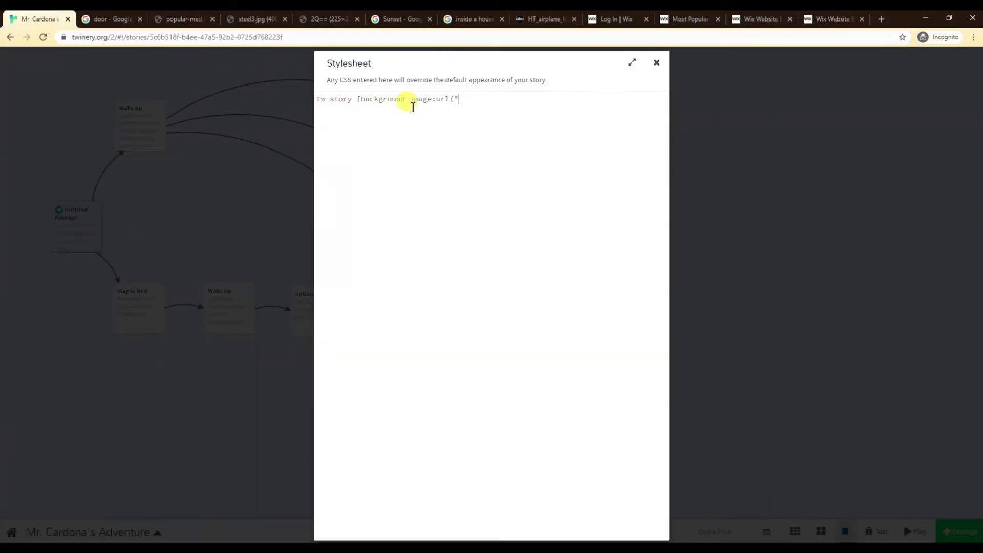
key("ctrl+v")
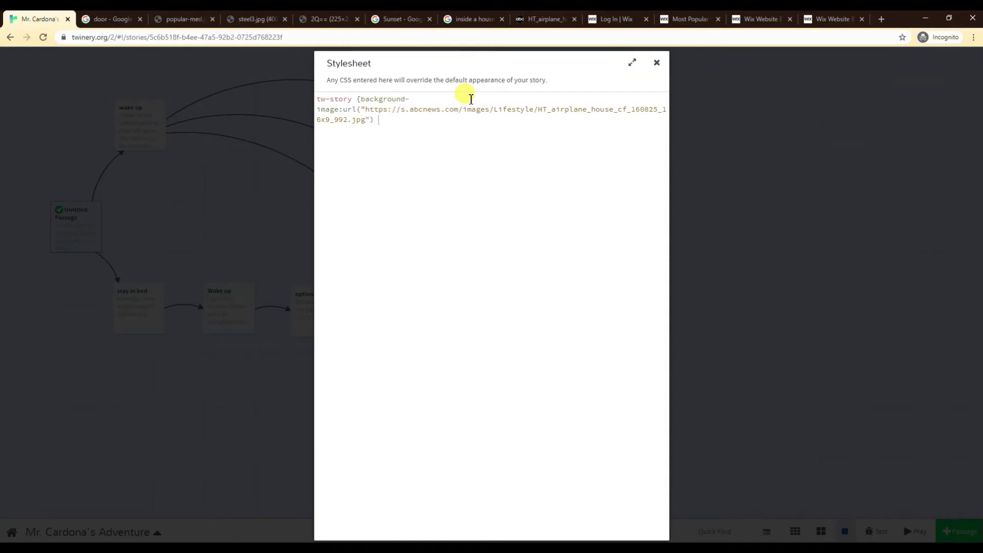
left_click_drag(317, 100, 397, 96)
left_click(328, 114)
left_click(657, 62)
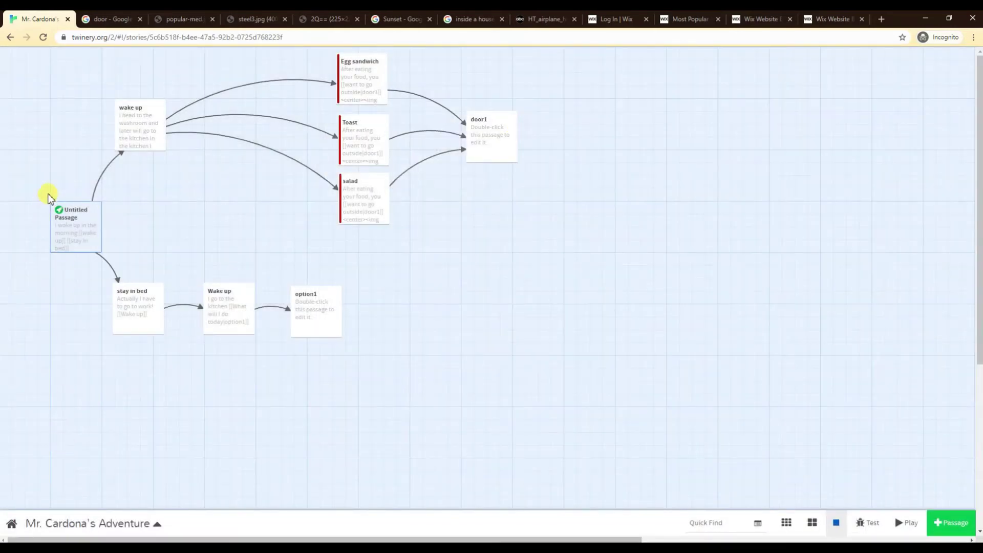
- Test the story from the Untitled Passage to check the new background image
mouse_move(88, 237)
left_click(83, 263)
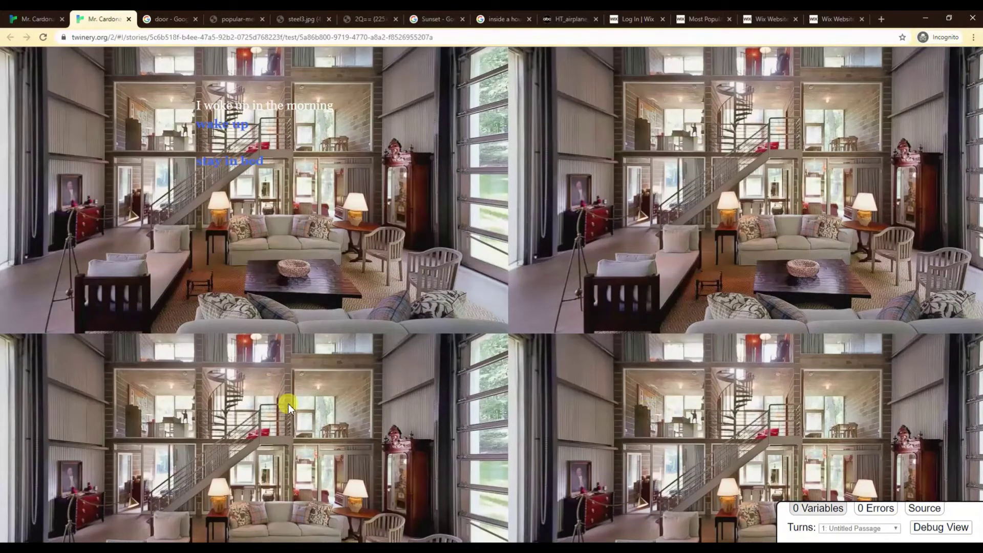
left_click(128, 19)
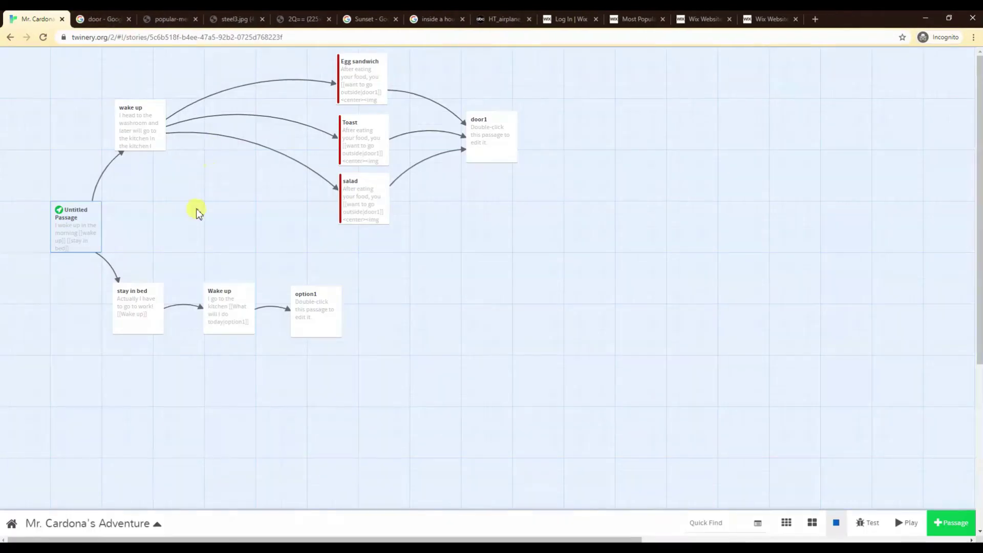
- Add ;background-size:cover; after the image URL in the stylesheet's tw-story rule
left_click(120, 522)
left_click(88, 372)
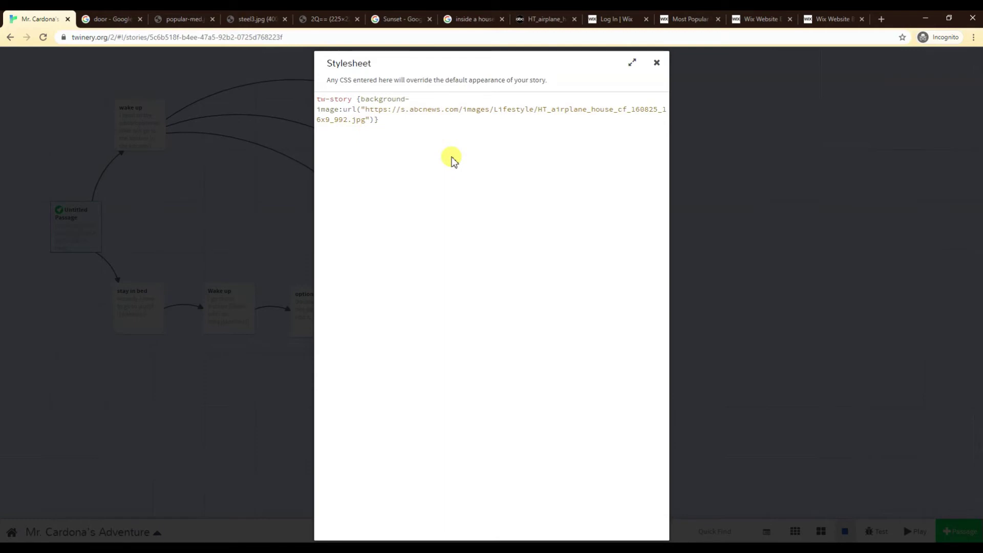
type(";background-size:cover;")
left_click_drag(374, 119, 476, 121)
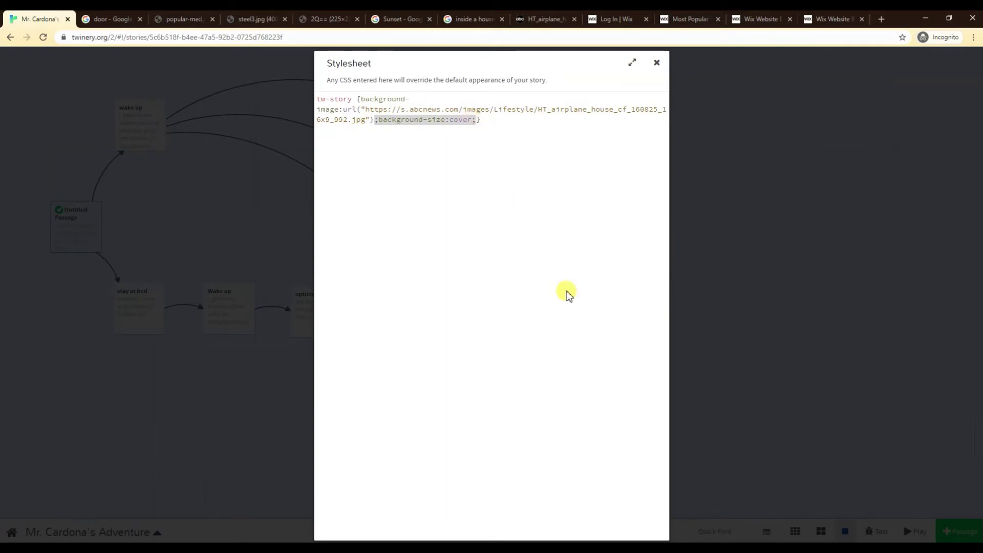
left_click(656, 63)
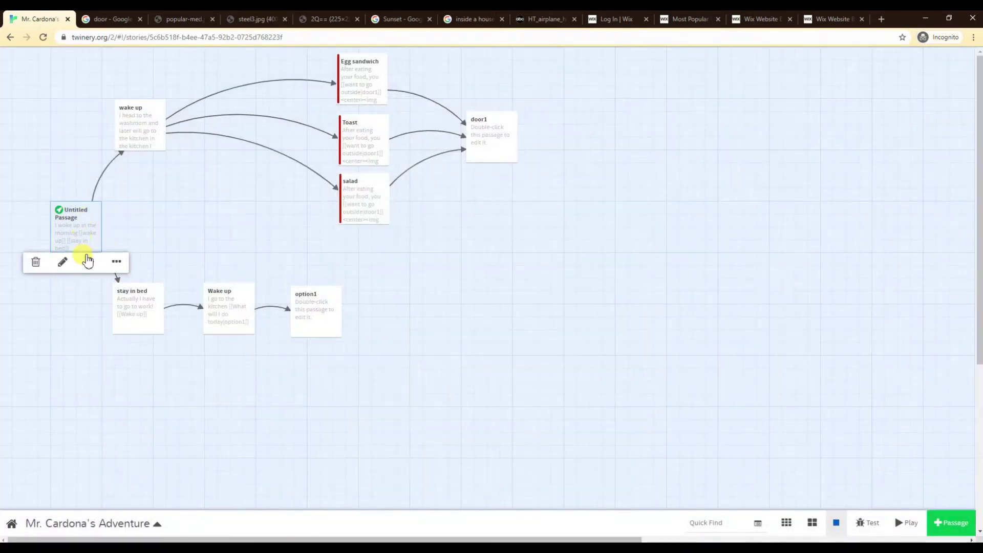
- Test the Untitled Passage again to check how the background fills the page
left_click(88, 260)
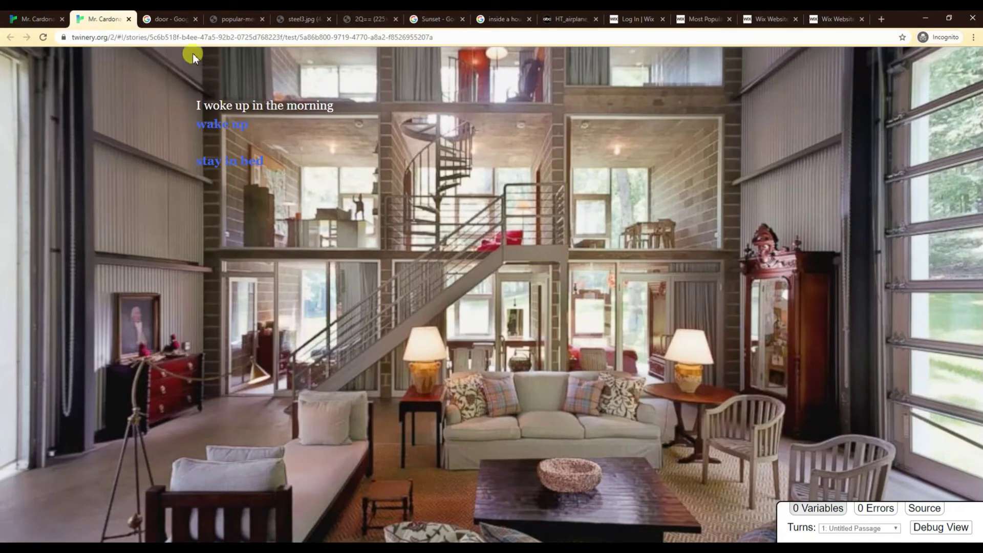
left_click(128, 19)
mouse_move(89, 231)
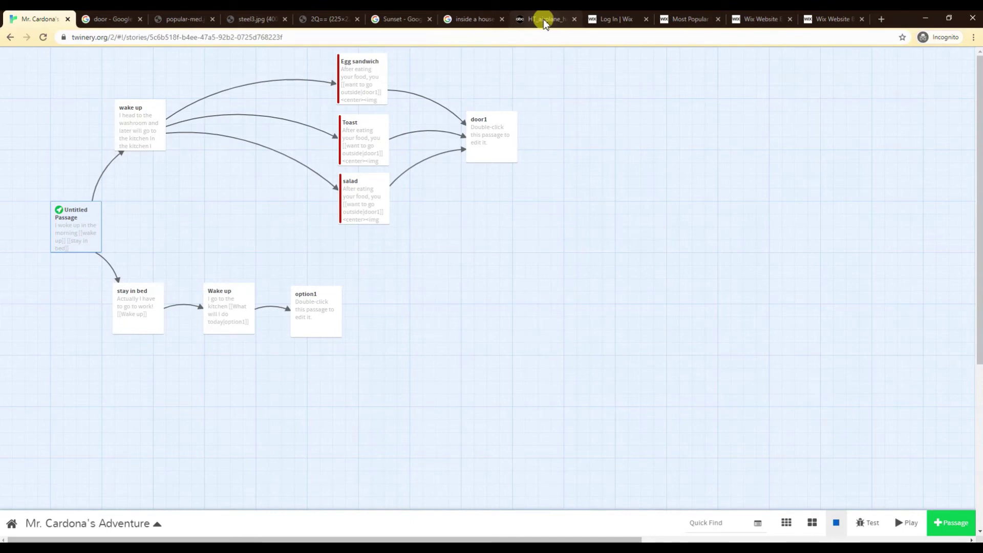
- Compare the original airplane house image with the background rule in the story stylesheet
left_click(604, 19)
left_click(551, 18)
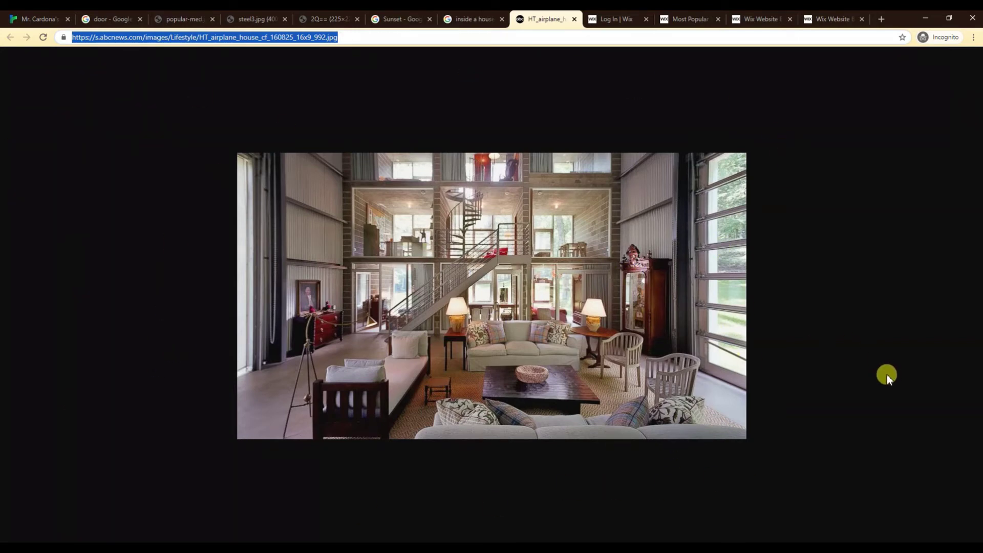
left_click(43, 18)
left_click(135, 523)
left_click(96, 369)
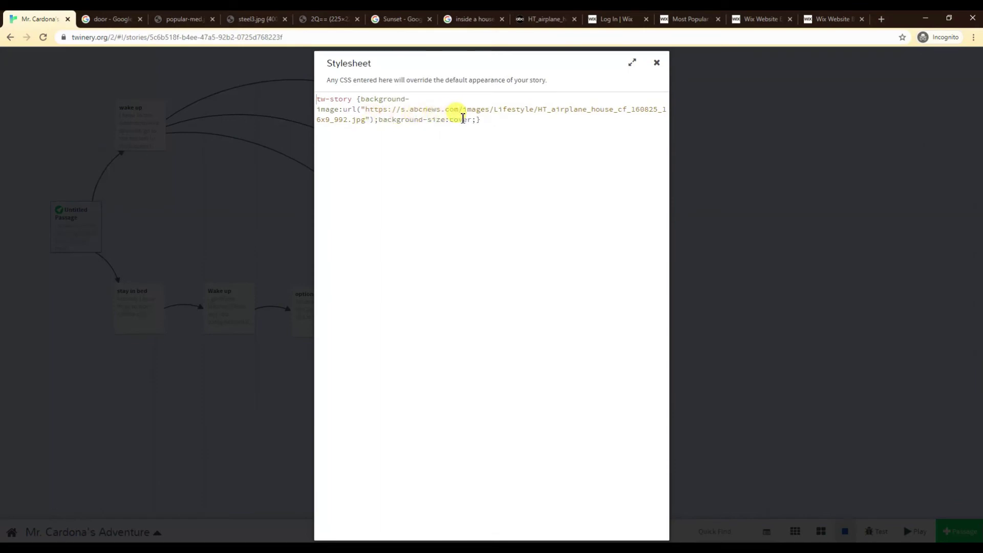
left_click(657, 62)
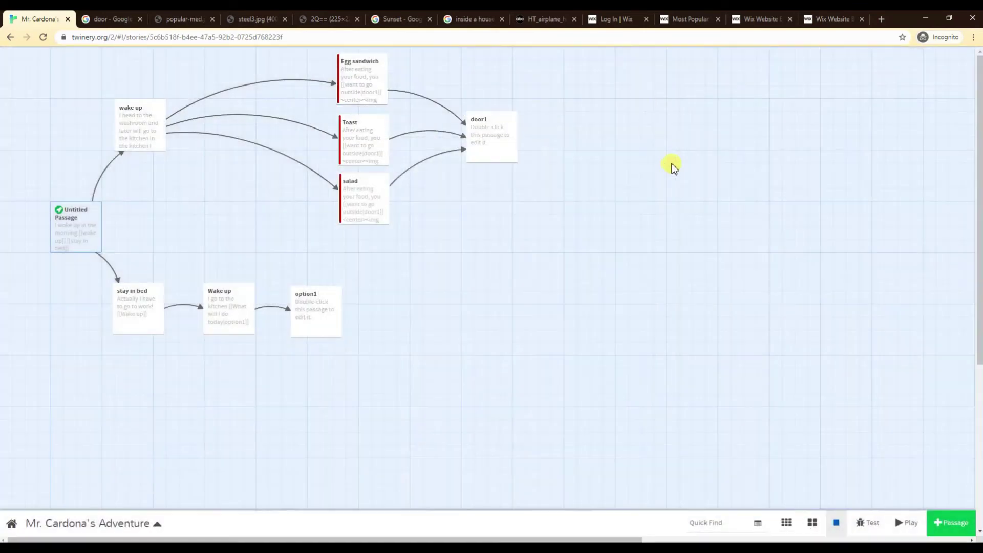
- Play the story through wake up, Egg sandwich and the outside link to check the background on every passage
left_click(905, 521)
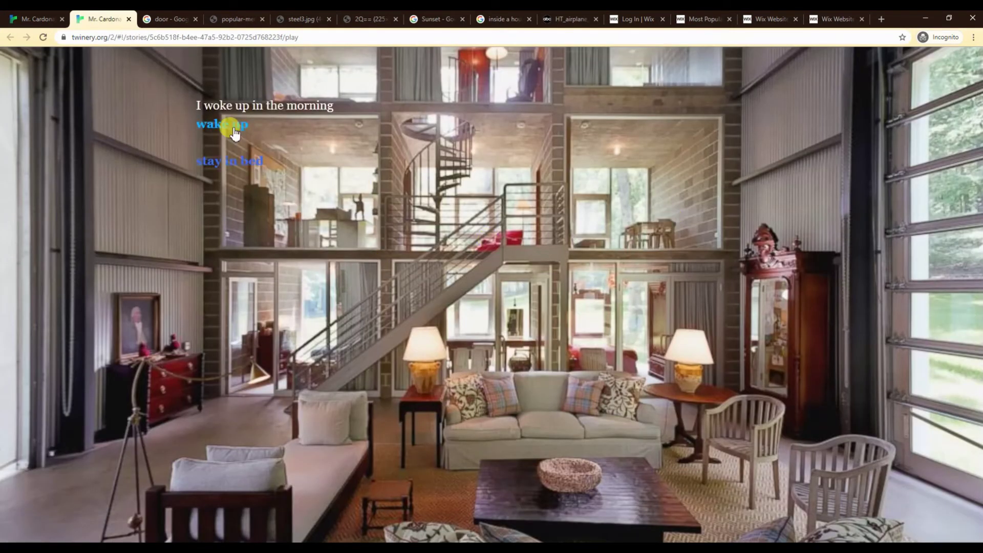
left_click(233, 128)
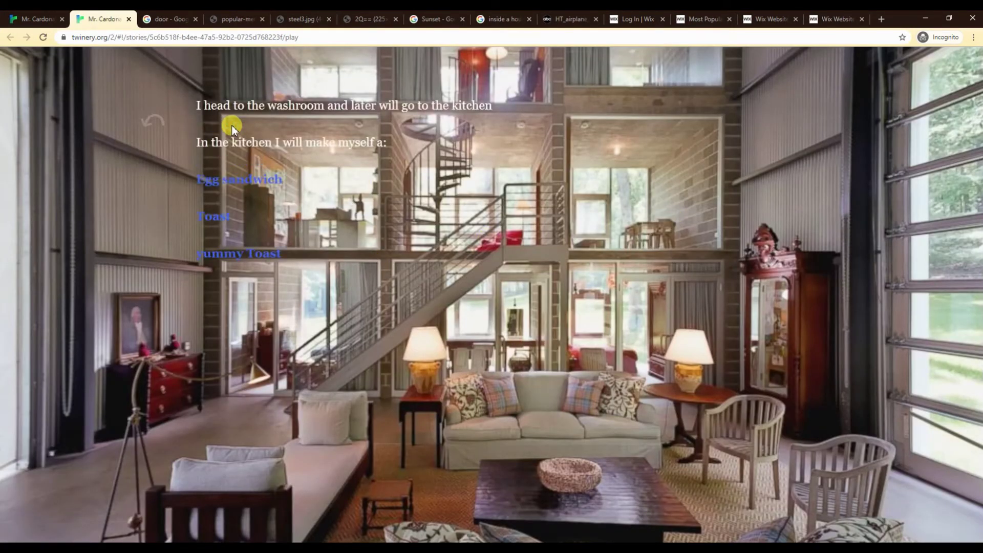
left_click(234, 183)
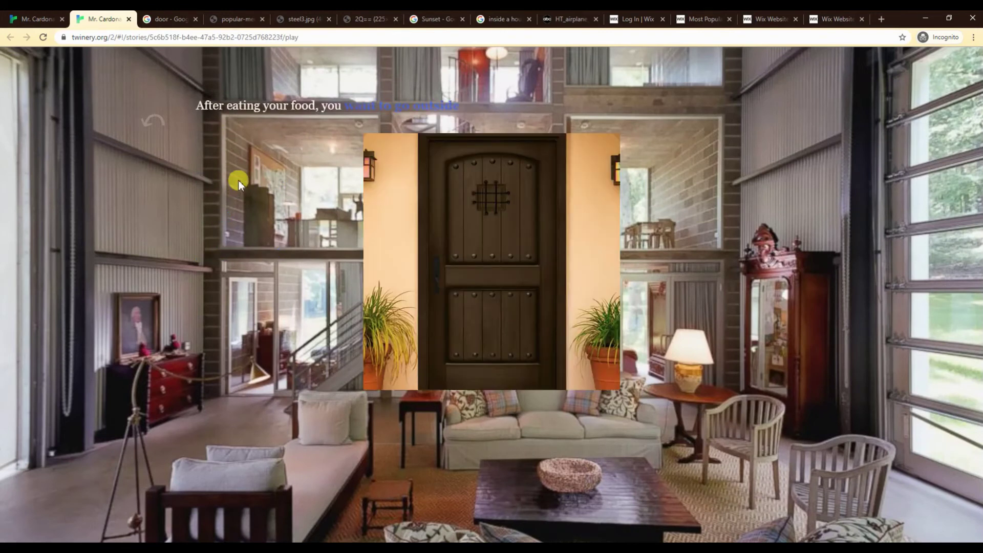
left_click(391, 111)
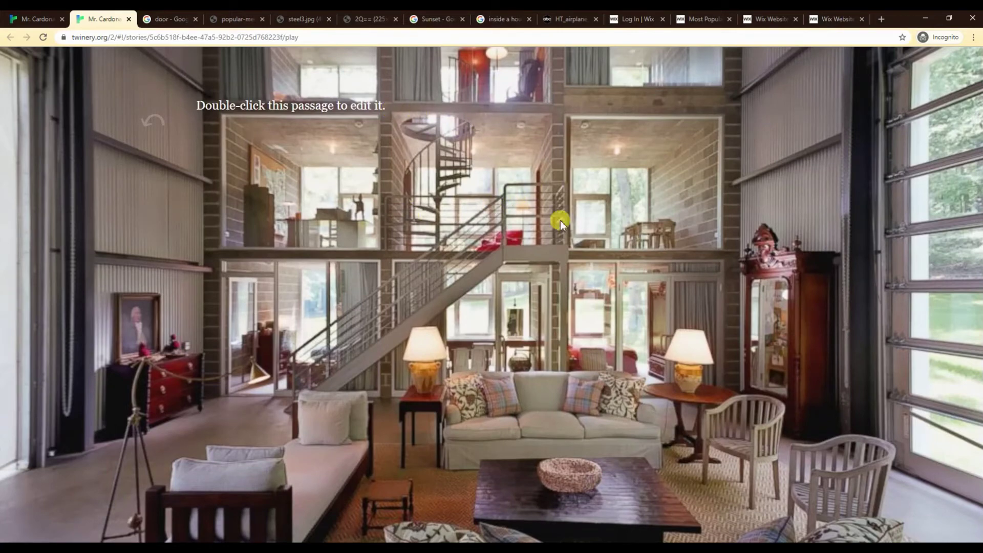
left_click(128, 19)
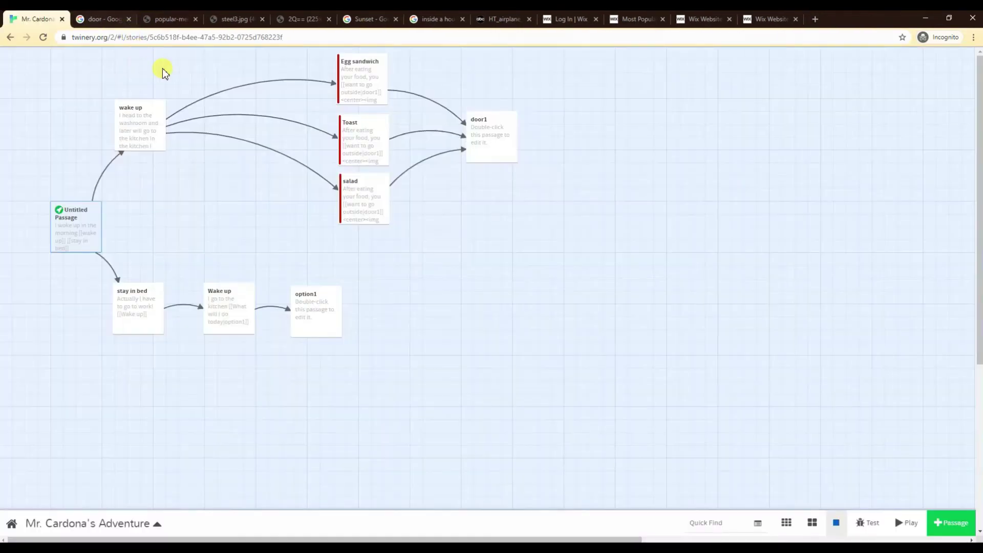
- Review the tw-story background rule in the stylesheet once more
left_click(122, 522)
left_click(83, 370)
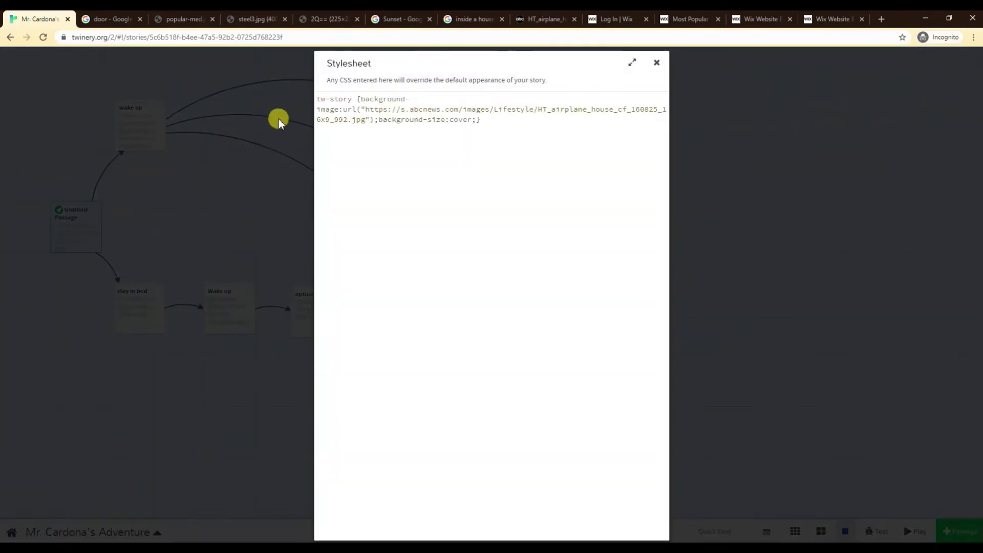
left_click(656, 62)
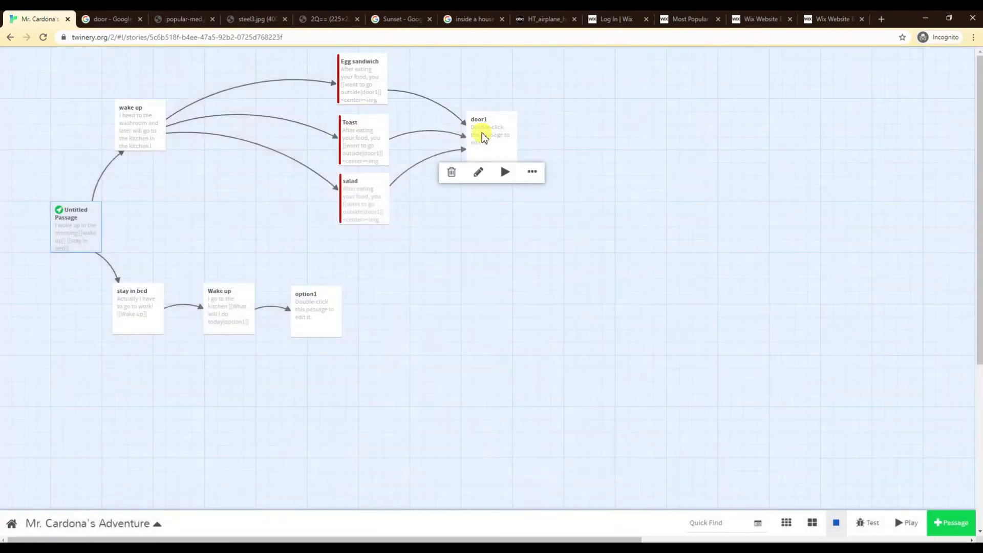
- Add the tag "outside" to the door1 passage and colour the tag blue
double_click(493, 134)
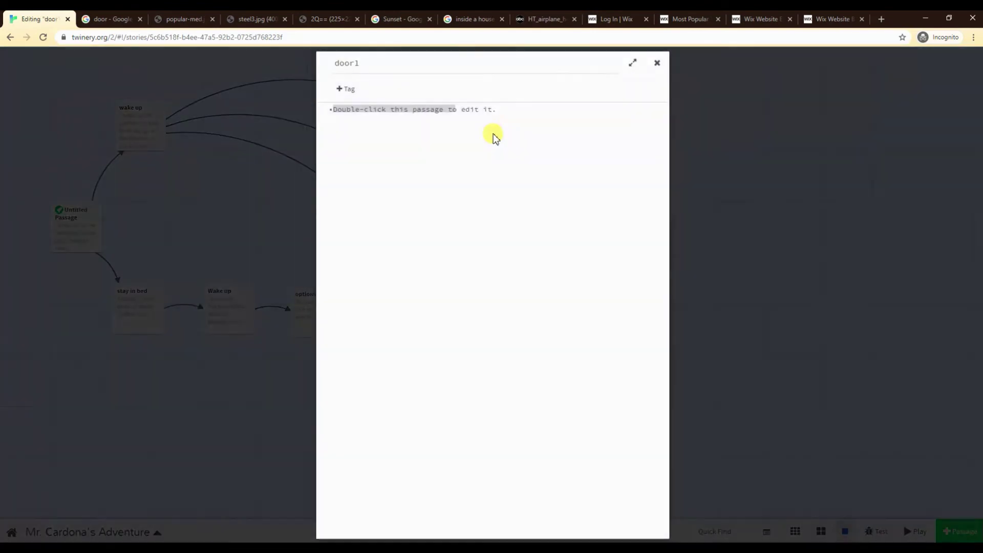
left_click(345, 90)
type("outside")
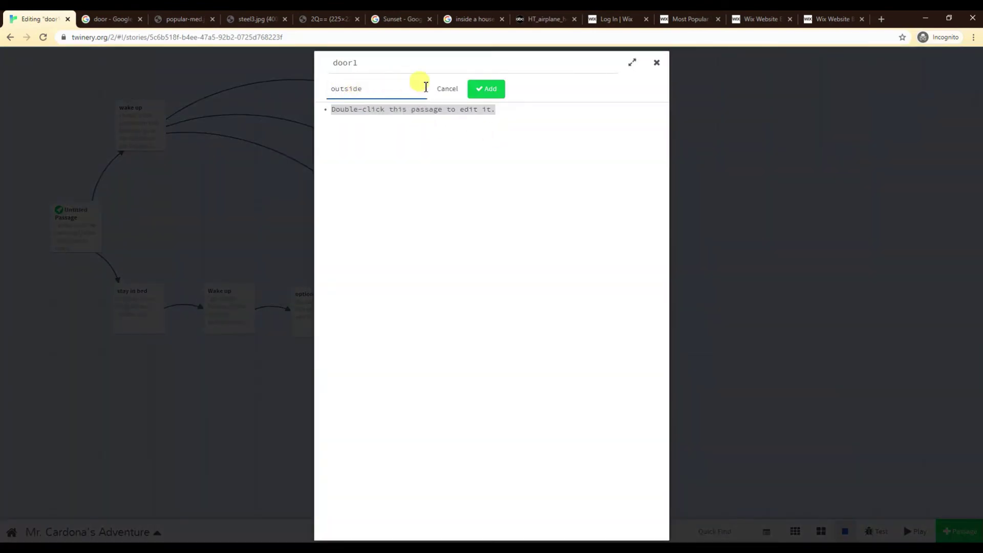
left_click(480, 90)
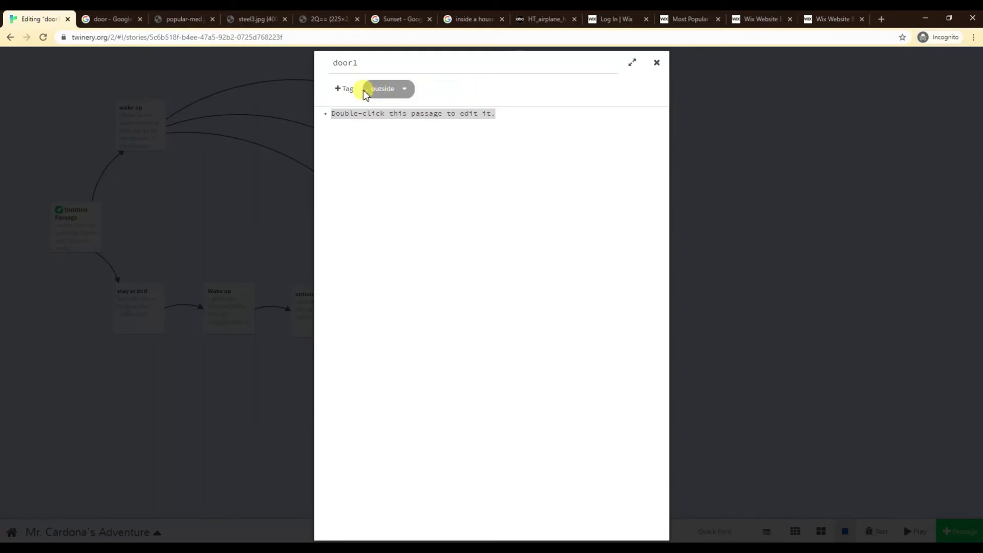
left_click(402, 88)
left_click(533, 132)
left_click(657, 62)
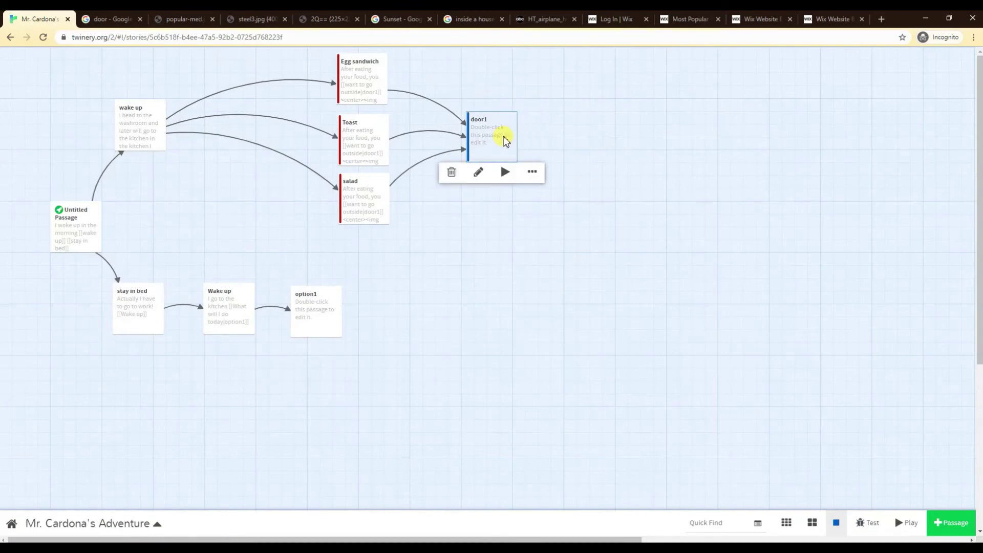
- Duplicate the tw-story background rule below the existing one in the story stylesheet, leaving a blank line between them
left_click(142, 522)
left_click(100, 373)
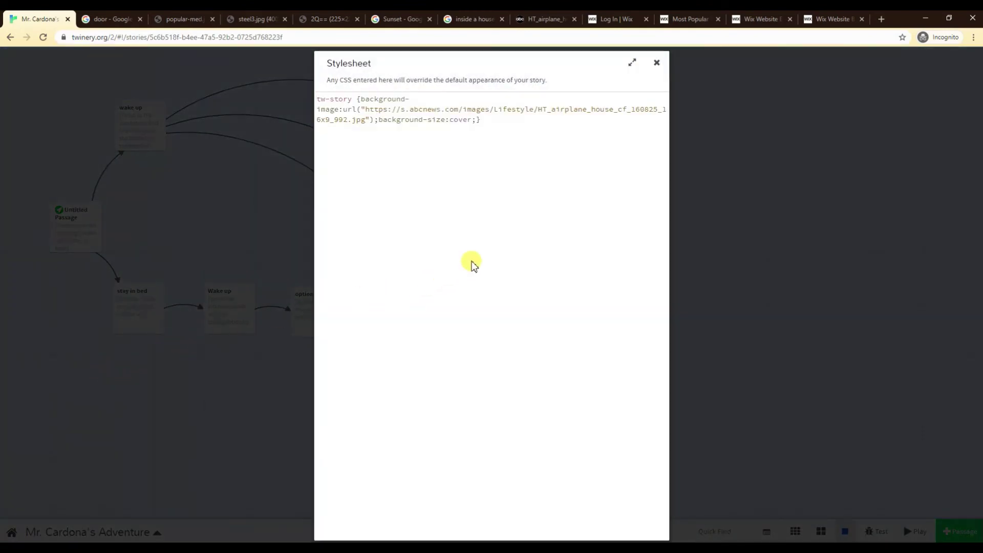
left_click_drag(480, 119, 502, 126)
key("Return")
key("Return")
type("tw-story {background-image:url(\"https://s.abcnews.com/images/Lifestyle/HT_airplane_house_cf_160825_16x9_992.jpg\");background-size:cover;}")
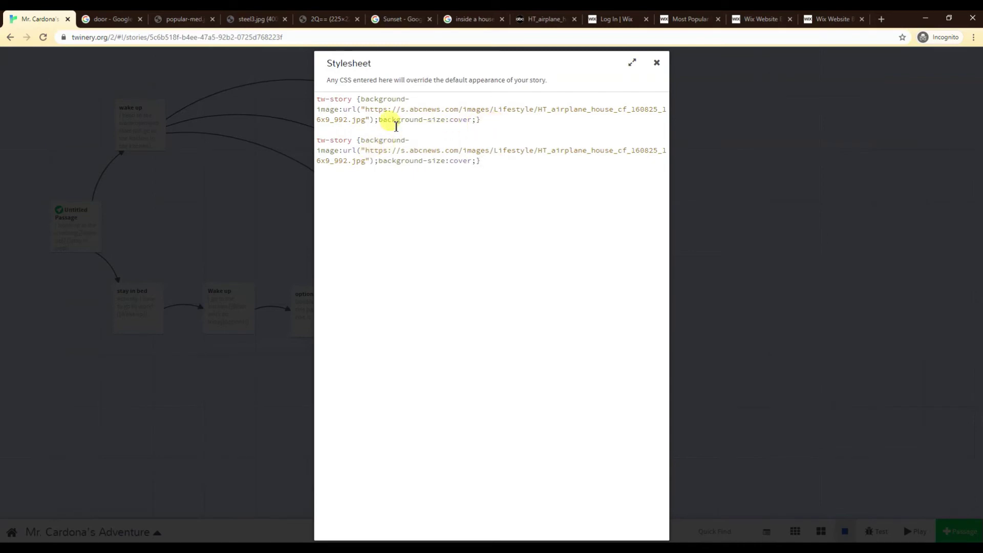
- Open the EarthSky image from the Sunset search results at full size and copy its web address
left_click(413, 26)
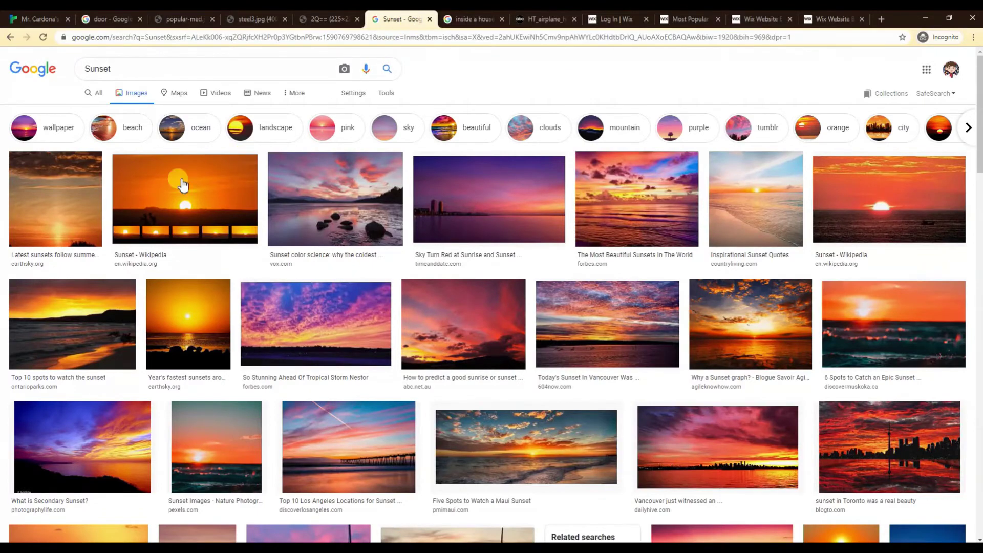
left_click(60, 203)
right_click(656, 191)
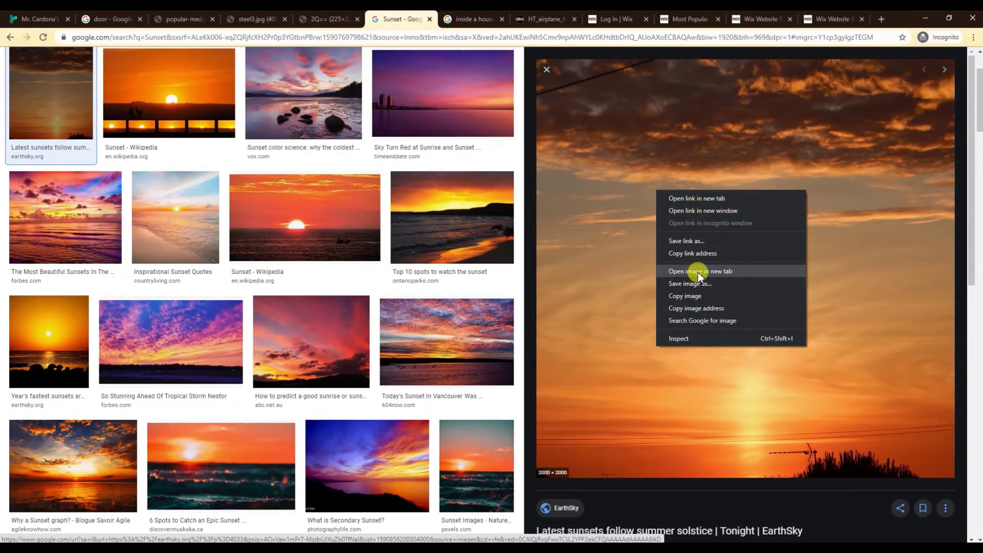
left_click(712, 274)
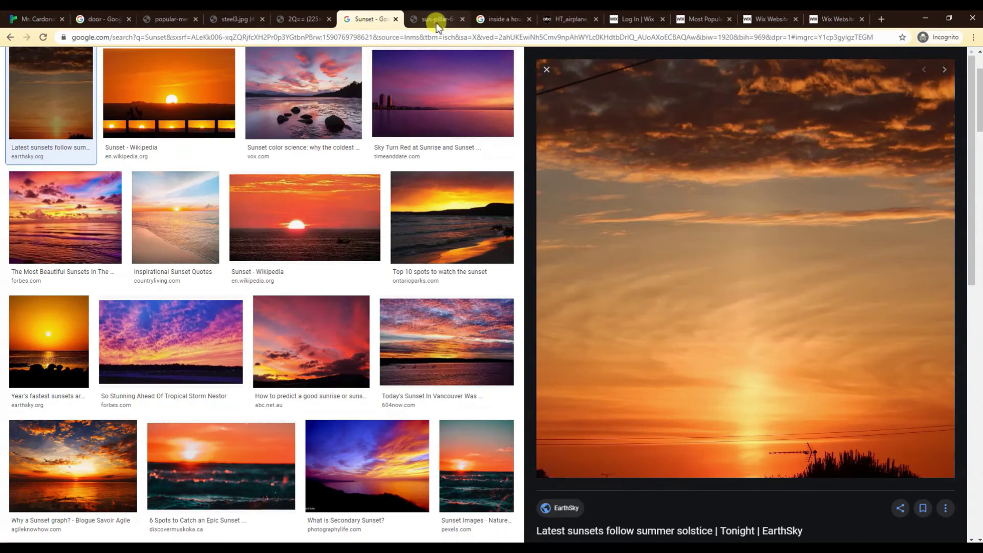
left_click(438, 20)
left_click(415, 35)
right_click(409, 37)
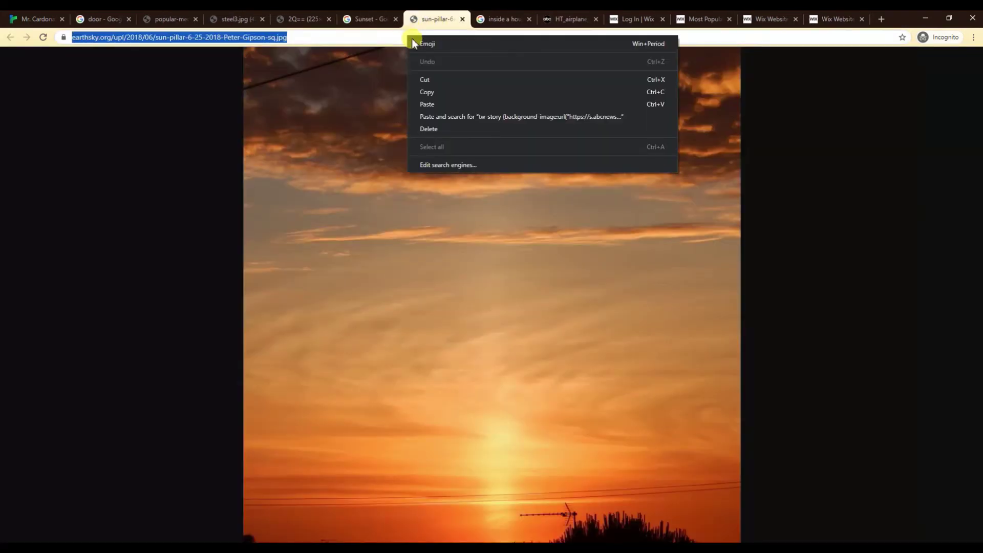
left_click(444, 93)
- Replace the image URL in the second tw-story rule of the Twine stylesheet with the copied sunset image address
left_click(33, 20)
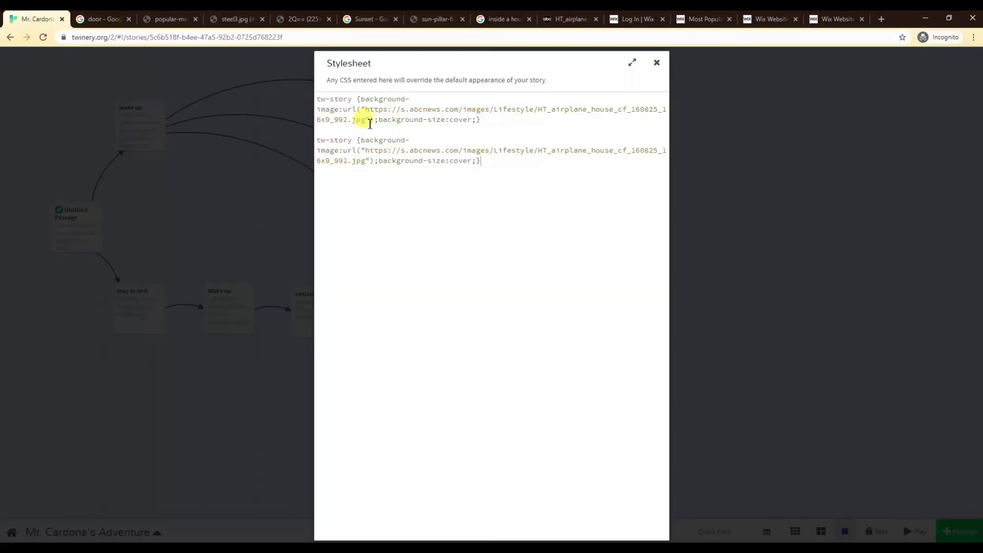
left_click_drag(365, 162, 366, 155)
key("ctrl+v")
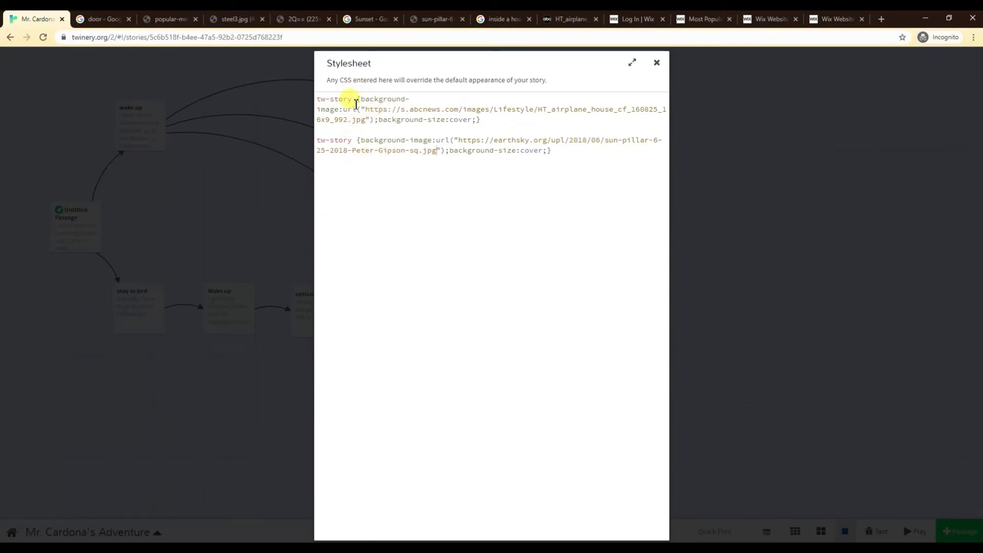
- Restrict the second background rule to tagged passages by inserting [tags~="outside"] after tw-story, and close the stylesheet
left_click(355, 139)
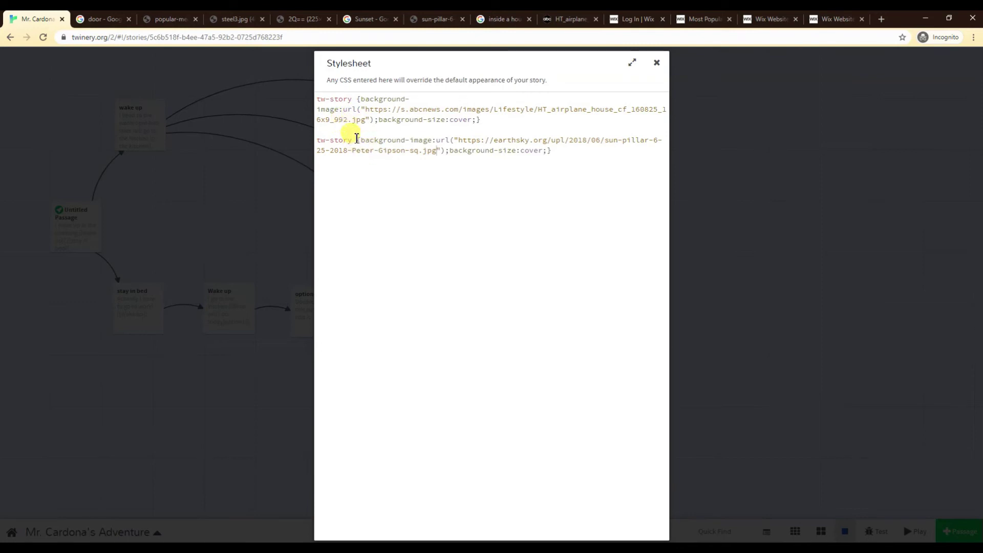
type("[tags")
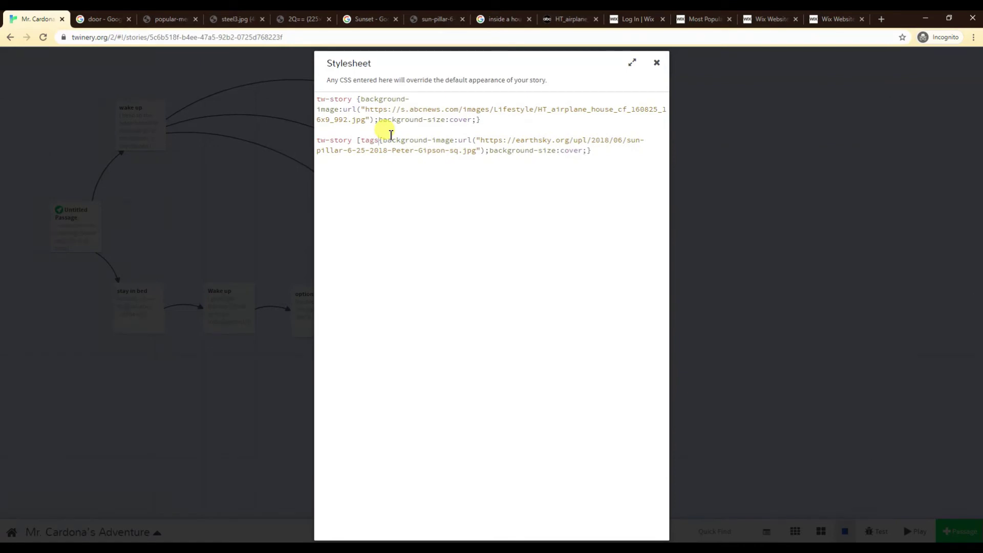
type("~")
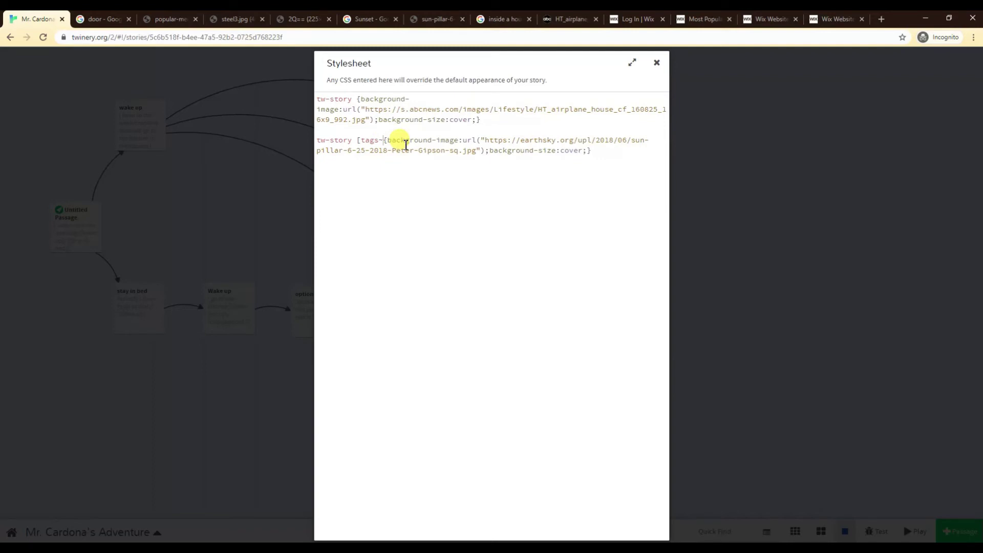
type("=")
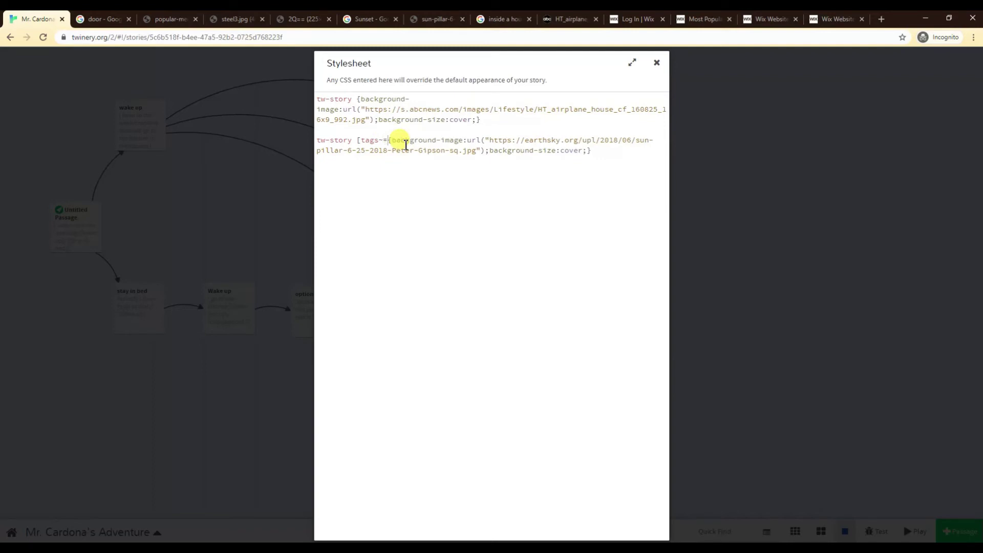
type("\"outside")
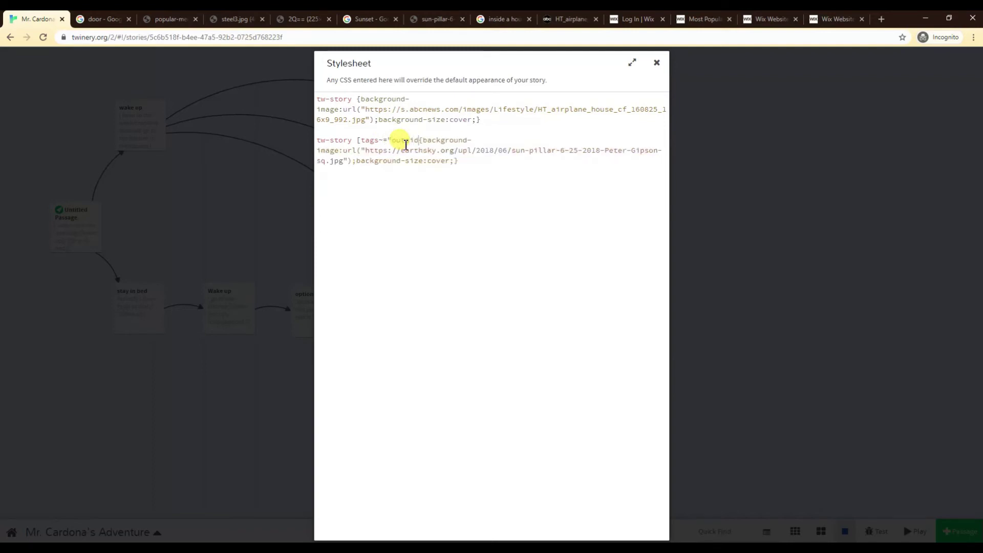
type("\"]")
left_click_drag(458, 160, 434, 142)
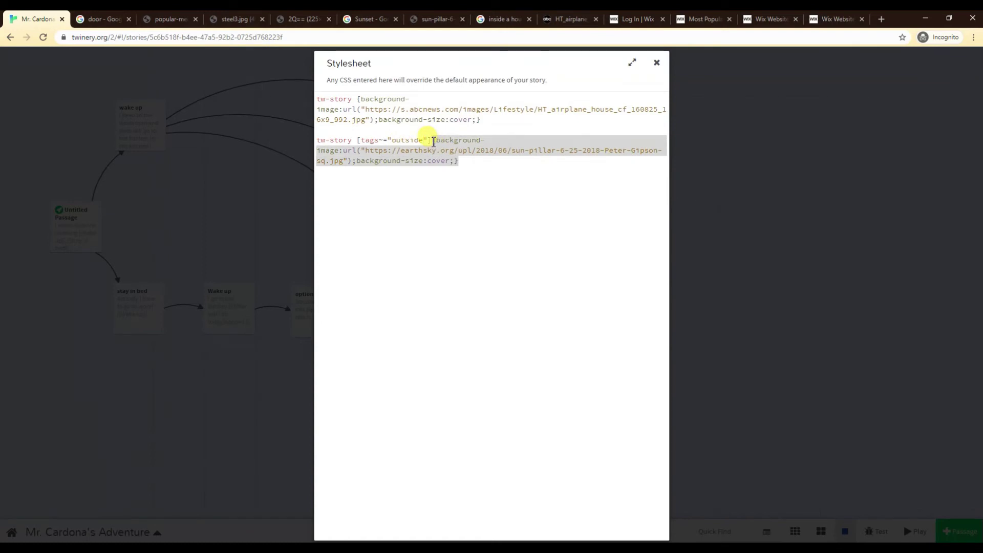
left_click(454, 287)
left_click_drag(357, 140, 431, 140)
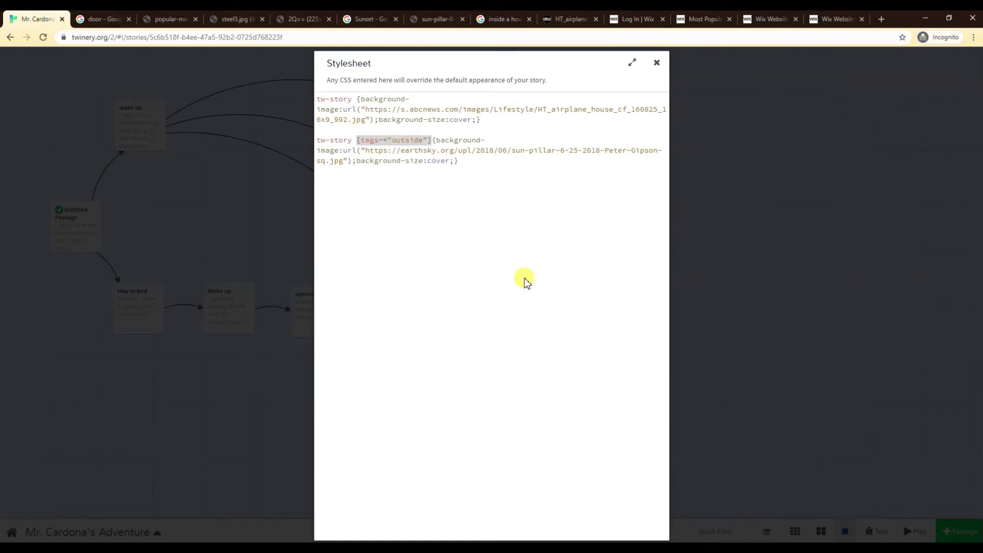
left_click(657, 63)
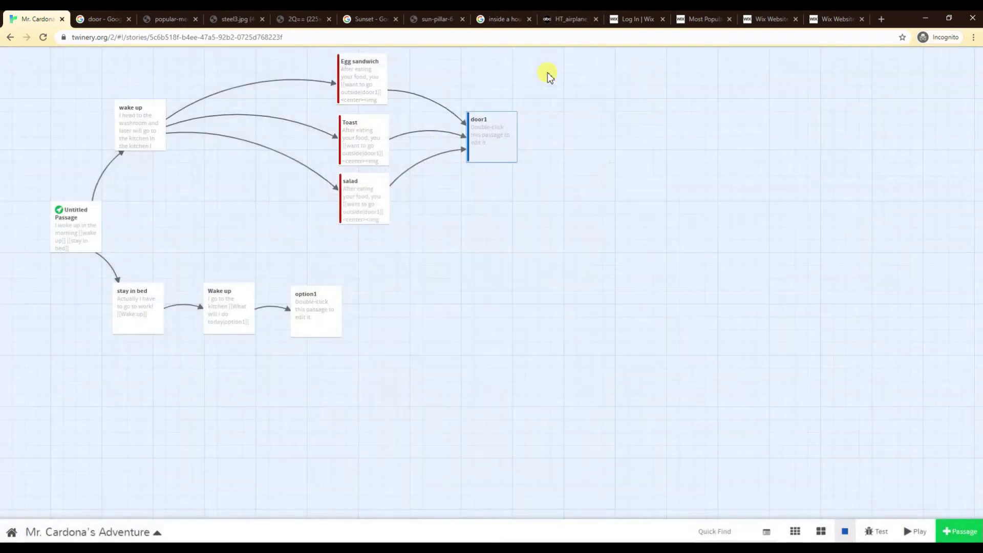
- Test the story from Egg sandwich through the outside link to check the background on door1
left_click(375, 113)
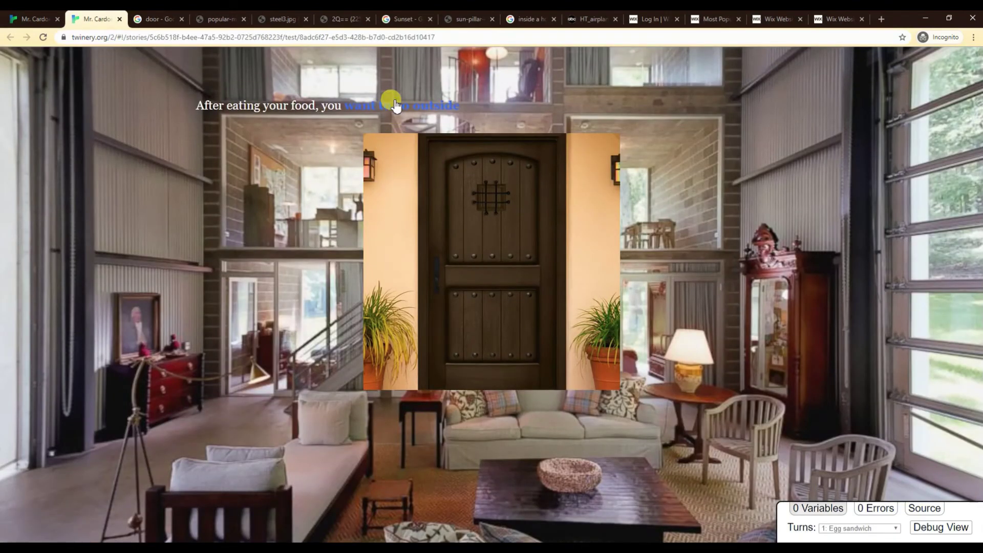
left_click(393, 110)
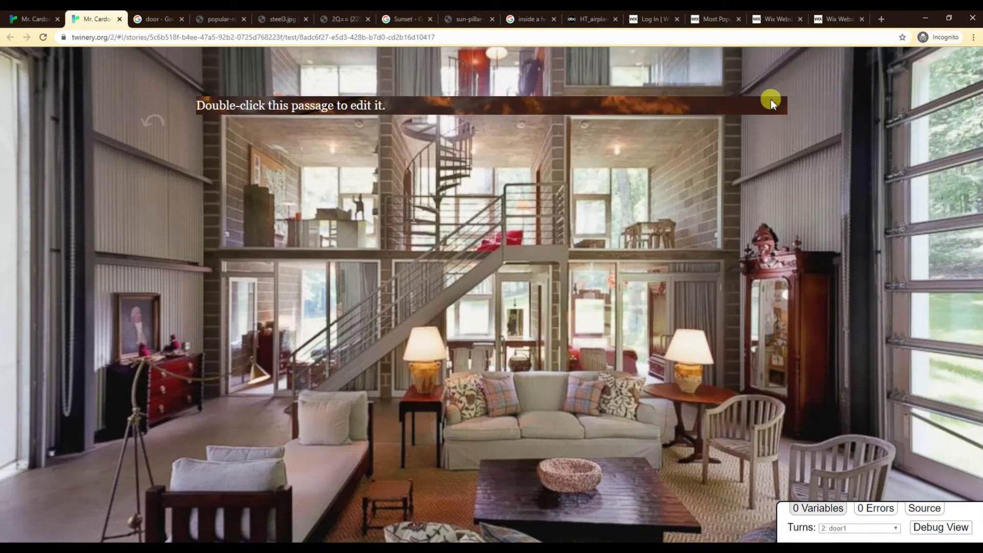
left_click(153, 121)
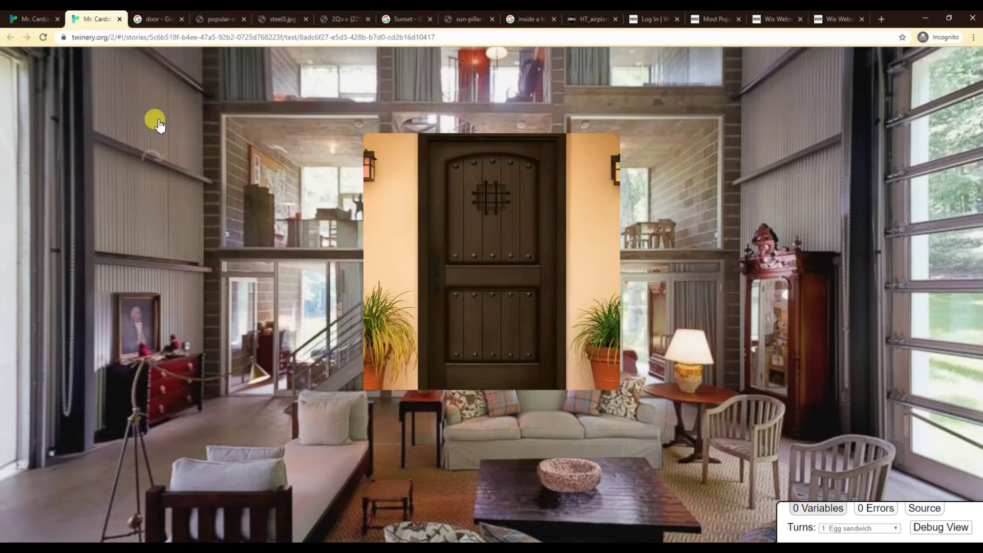
left_click(119, 20)
mouse_move(372, 84)
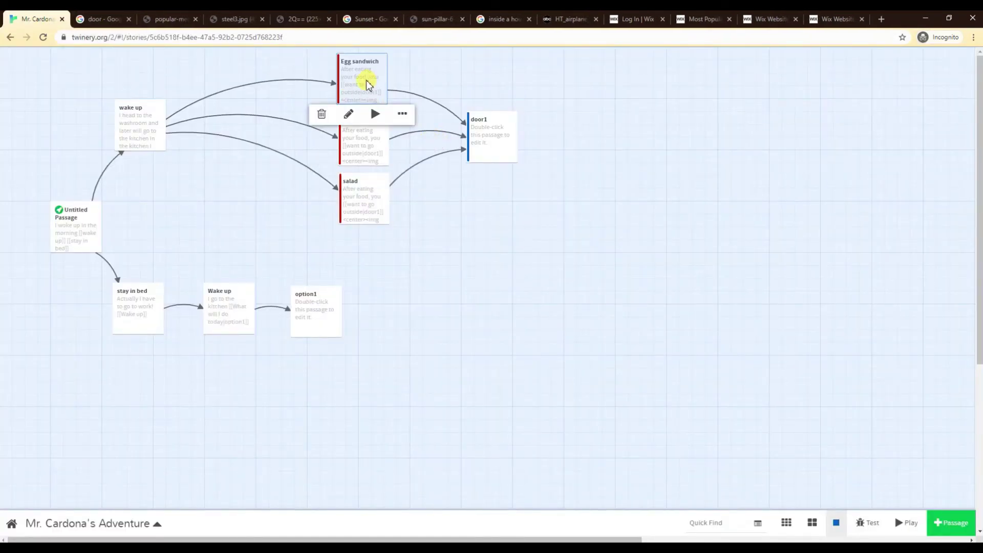
- Remove background-size:cover from the outside rule in the stylesheet and test the door1 passage
left_click(97, 522)
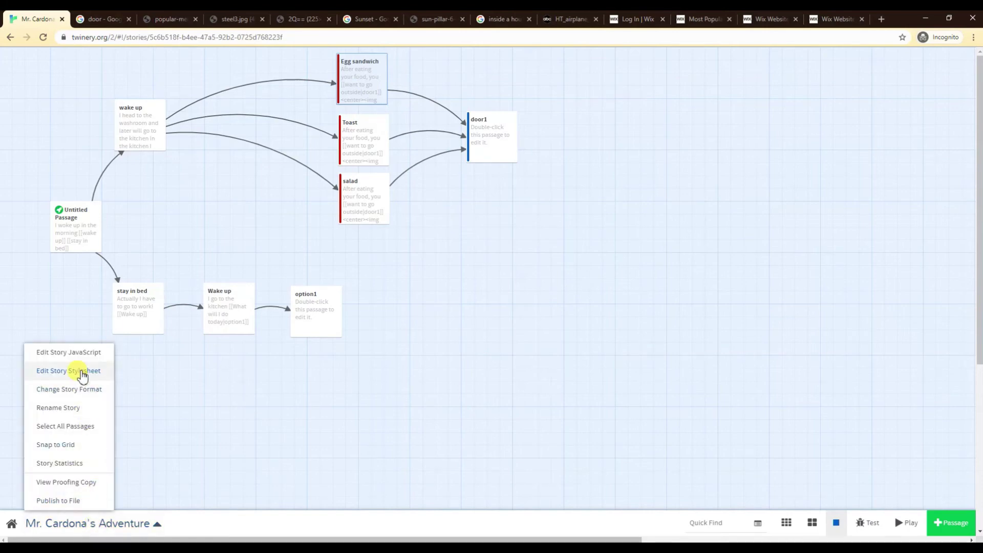
left_click(82, 371)
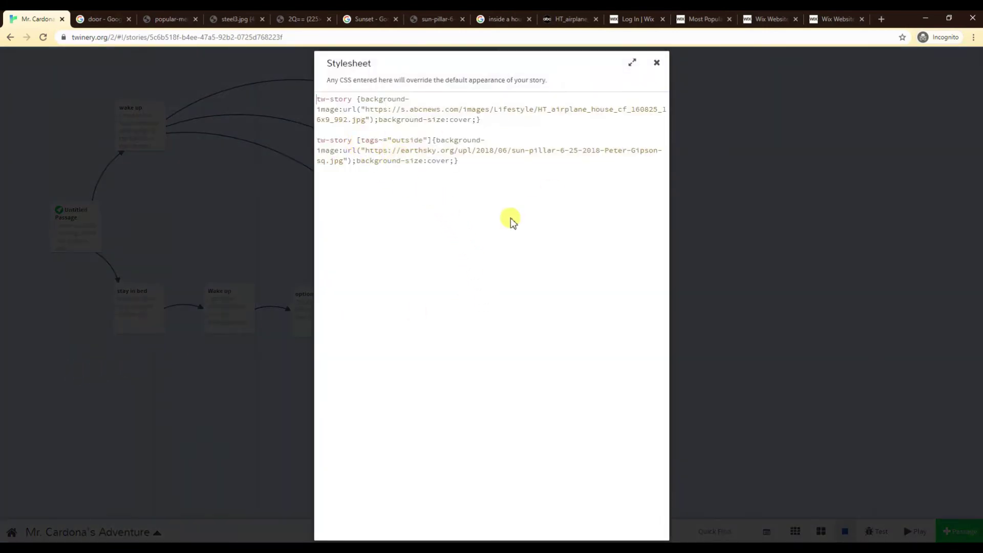
left_click_drag(454, 160, 356, 160)
key("BackSpace")
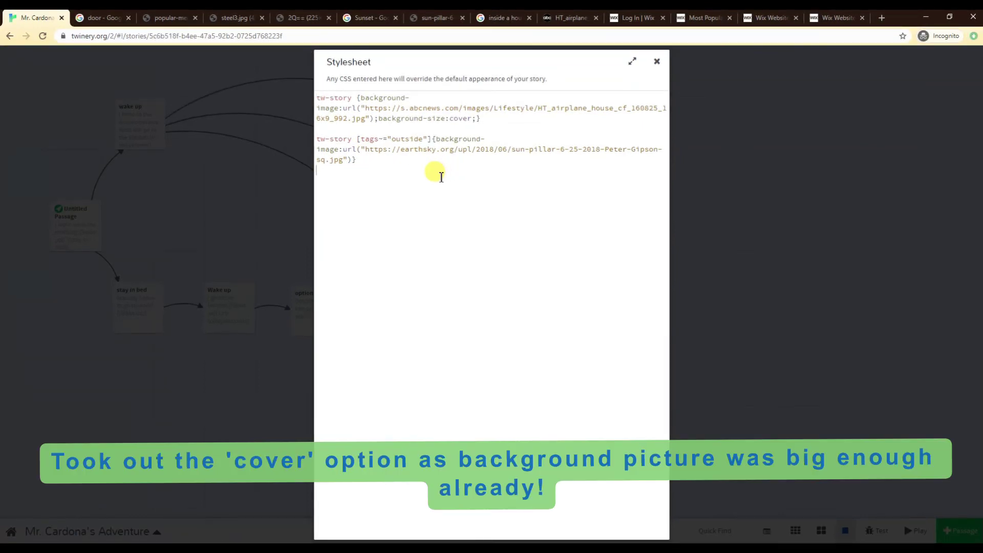
left_click(657, 62)
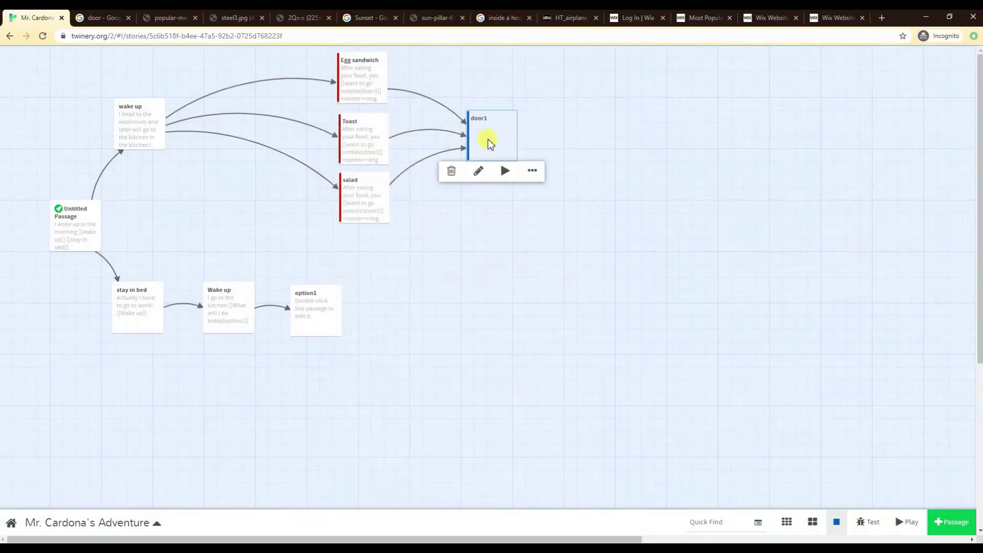
left_click(502, 170)
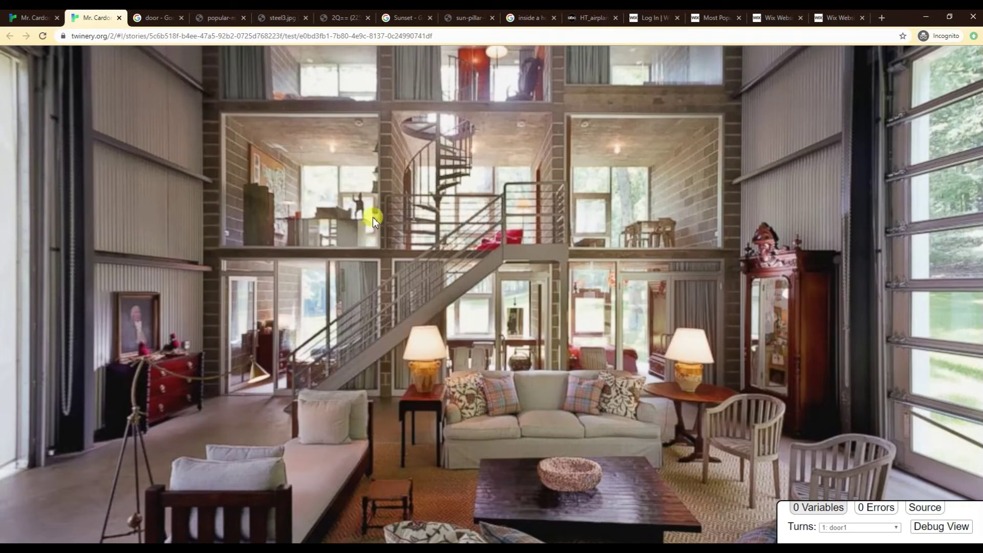
left_click(119, 17)
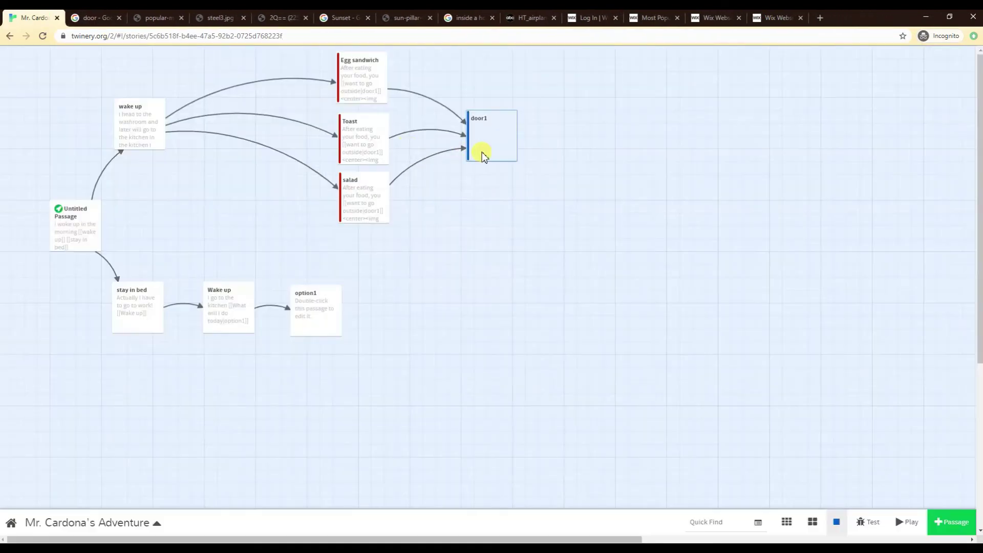
- Enter the numbers 1 to 6 on separate lines in the door1 passage and test it again
double_click(506, 149)
type("1")
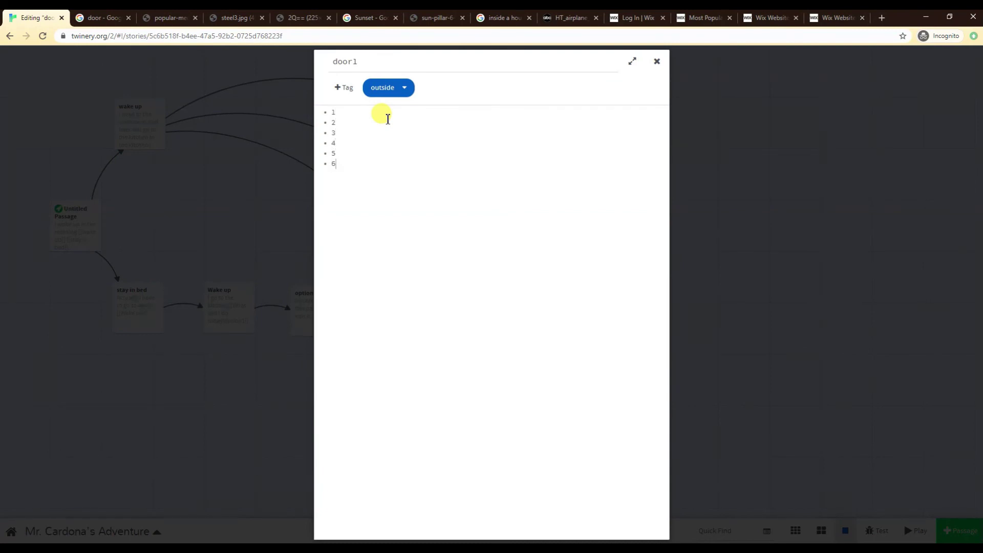
left_click(657, 61)
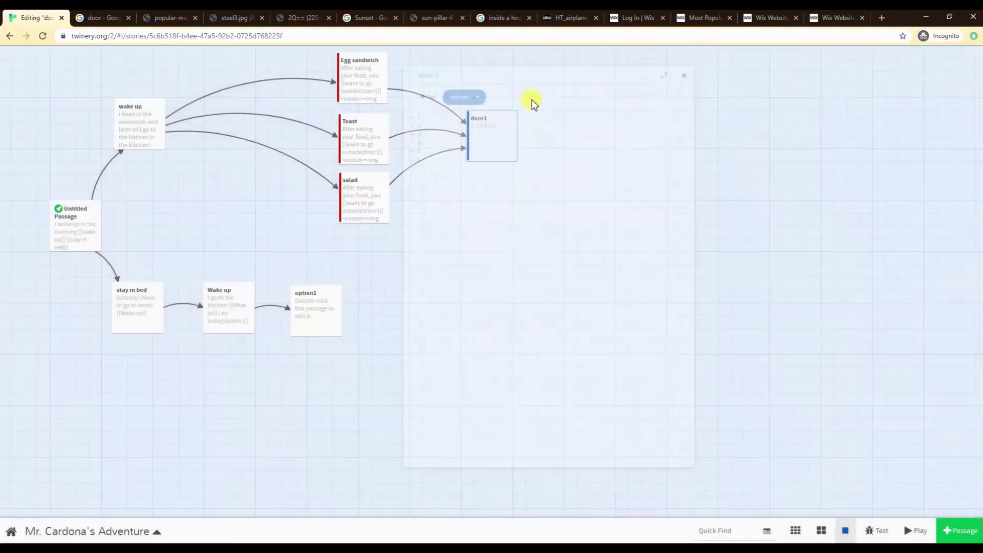
left_click(507, 172)
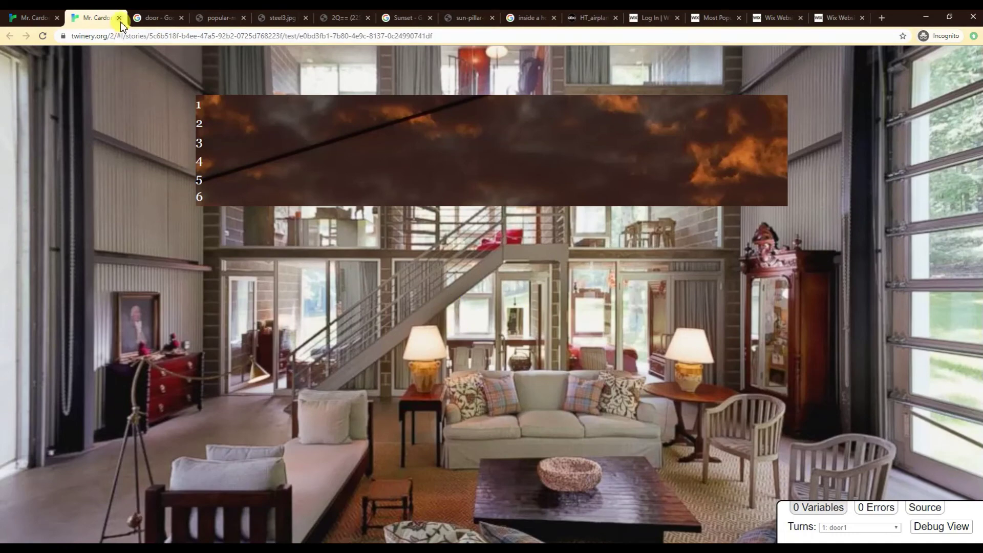
left_click(120, 19)
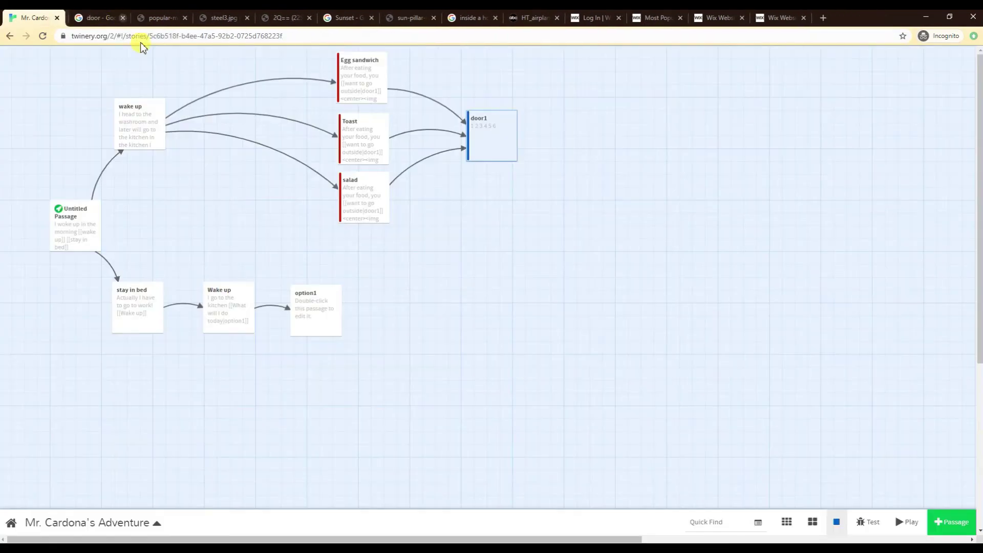
- Remove the space between tw-story and [tags~="outside"] in the stylesheet and test the door1 passage
left_click(157, 522)
left_click(82, 370)
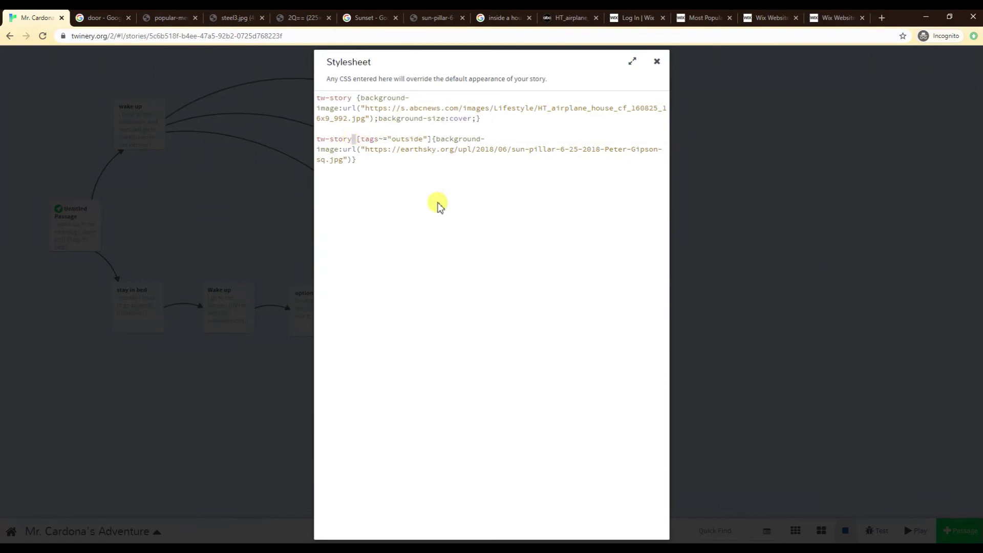
left_click(656, 63)
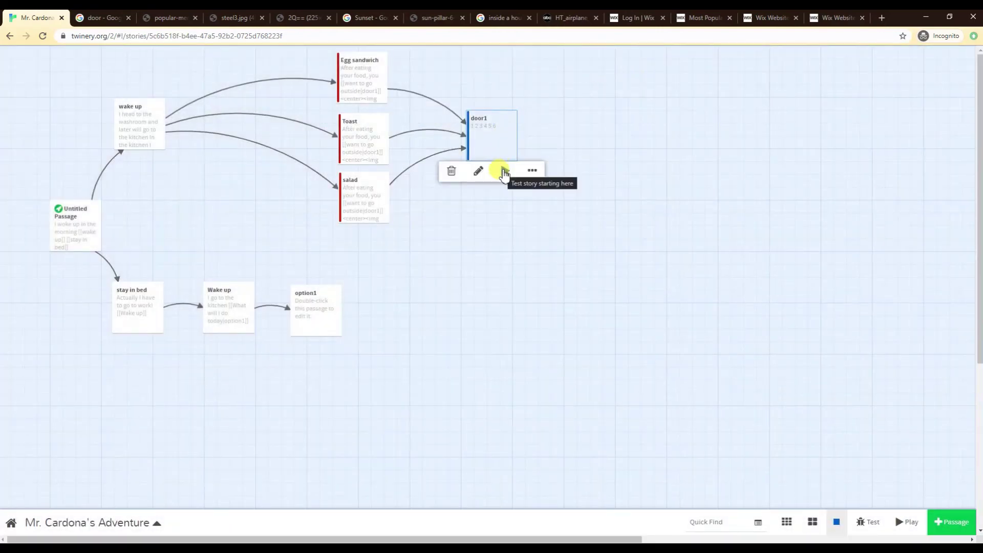
left_click(501, 169)
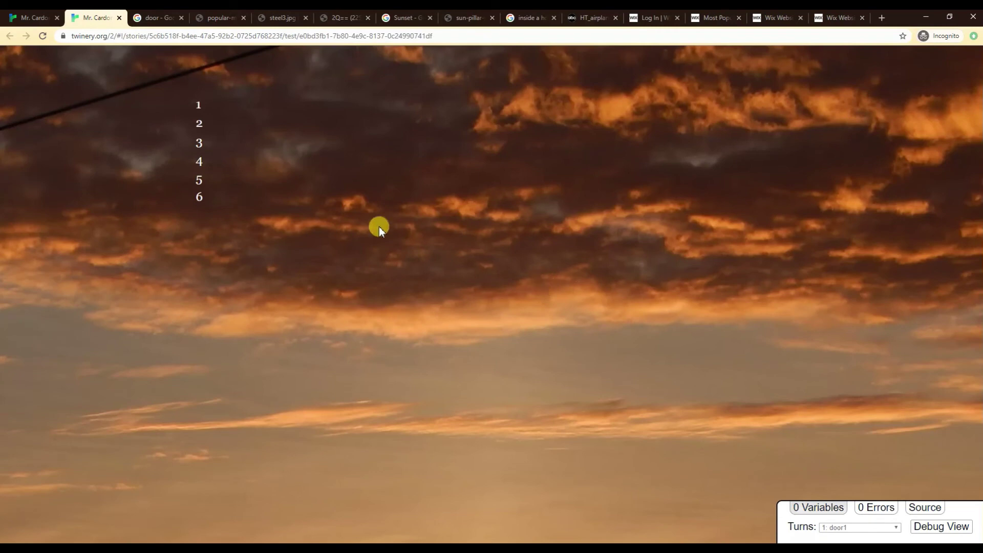
left_click(120, 18)
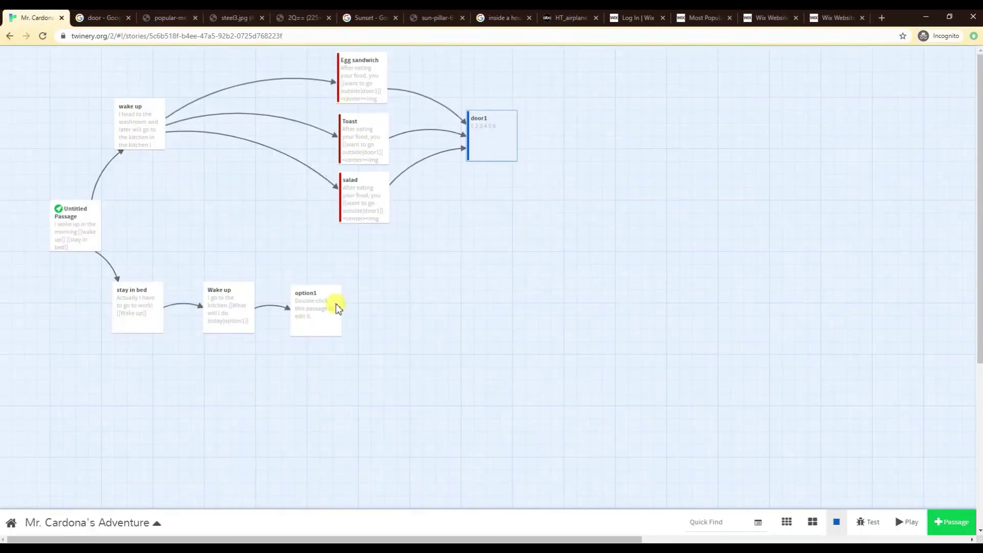
- Recheck the spacing of the outside rule's selector in the stylesheet and look at the tag on the Egg sandwich passage
left_click(145, 521)
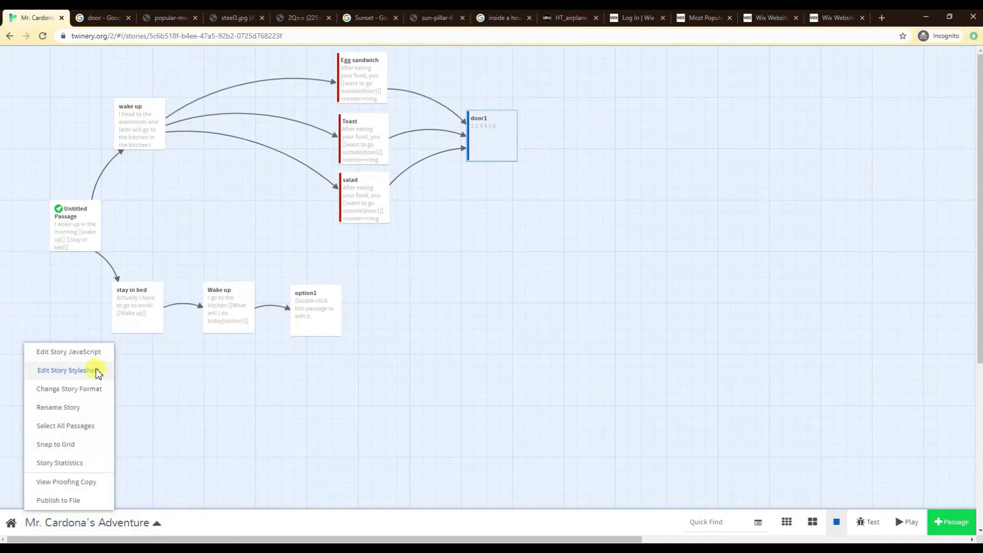
left_click(96, 371)
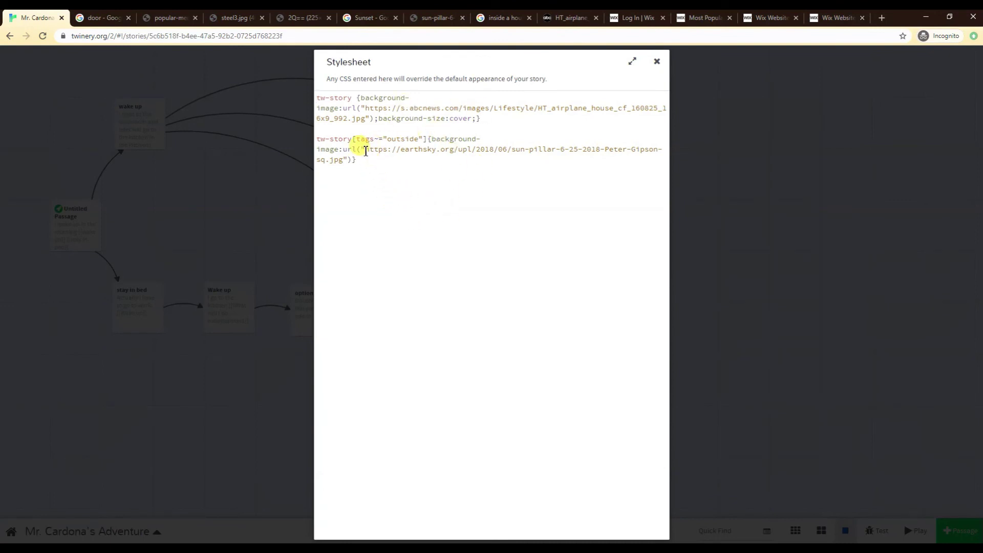
left_click(355, 140)
key("BackSpace")
left_click(657, 62)
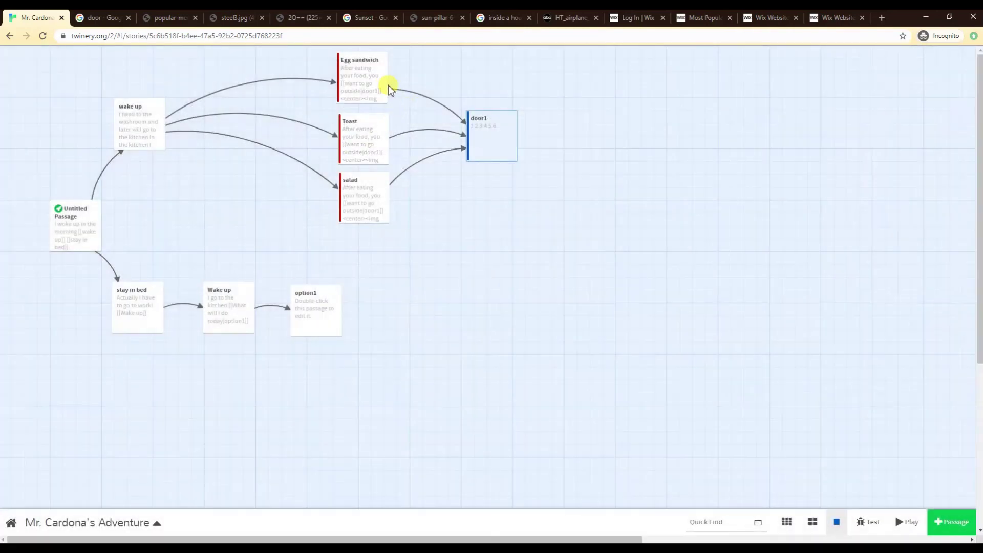
double_click(379, 81)
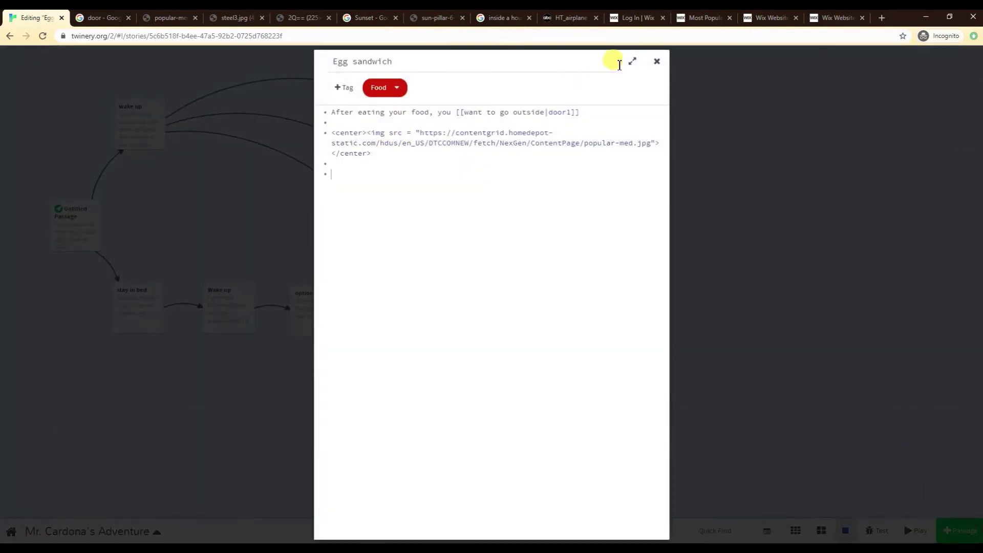
left_click(666, 62)
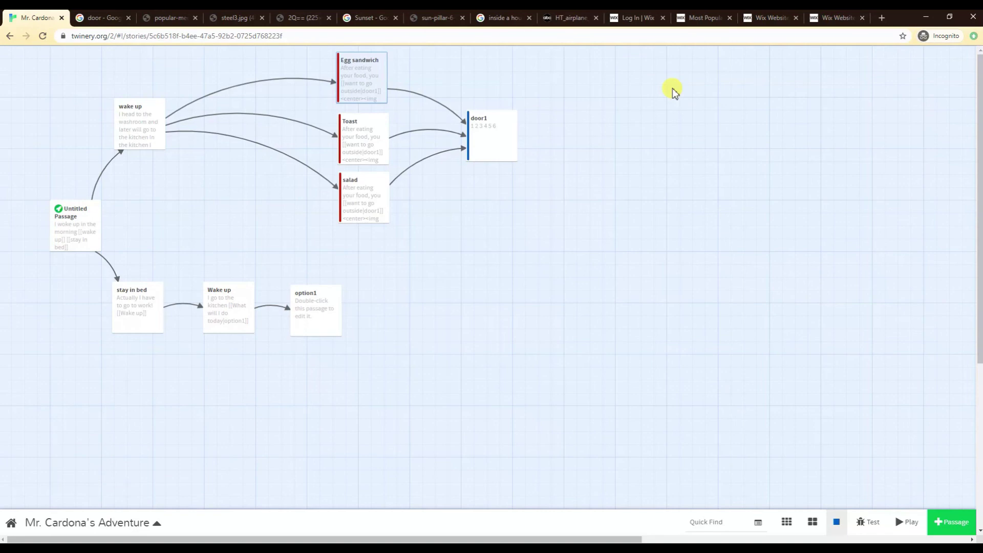
- Compare the general background rule with the [tags~="outside"] rule in the stylesheet, and check which tag Egg sandwich carries
left_click(134, 522)
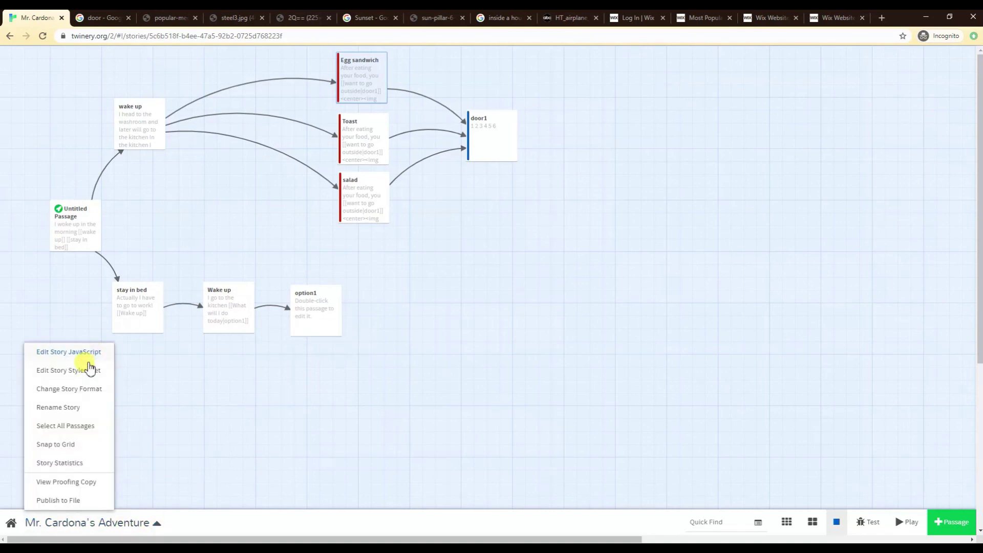
left_click(89, 370)
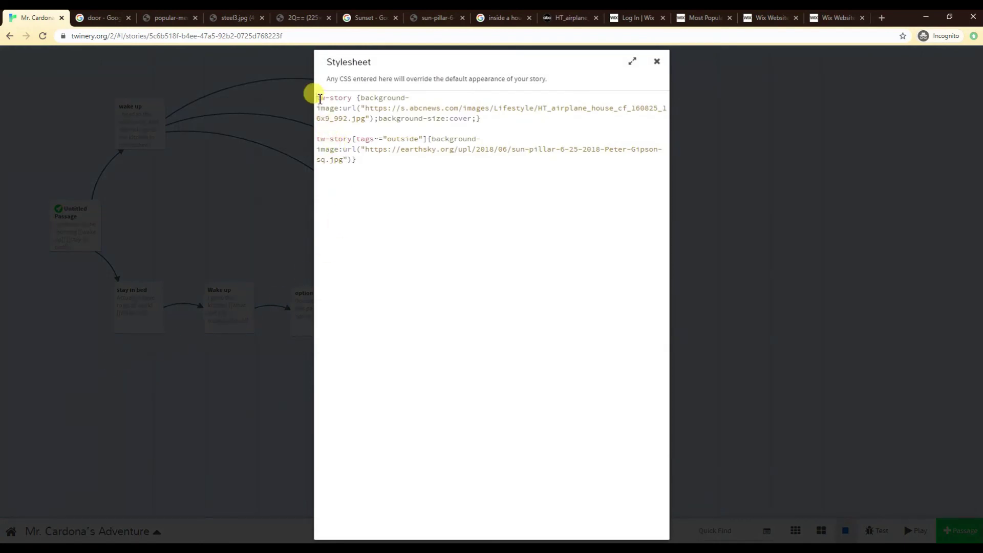
left_click_drag(318, 97, 482, 119)
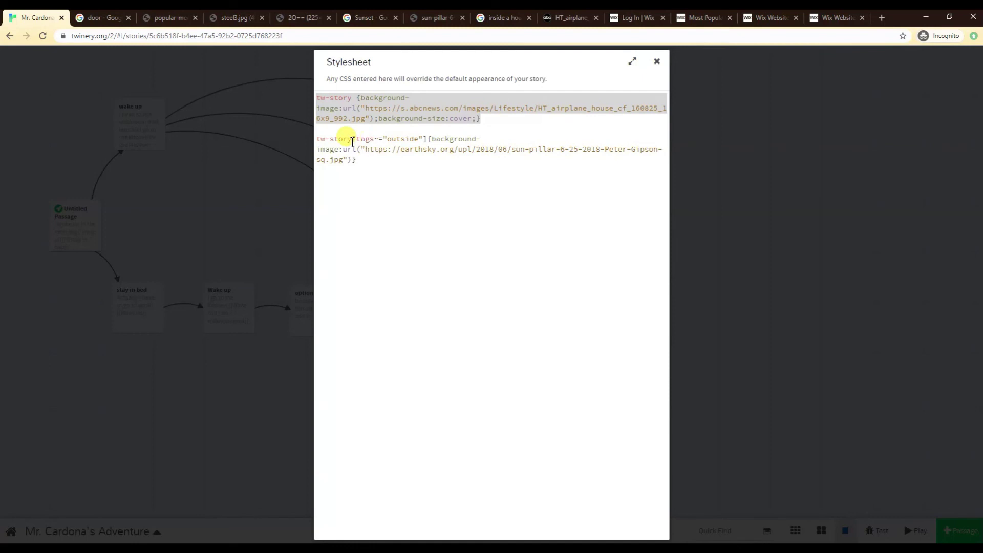
left_click_drag(354, 141, 433, 140)
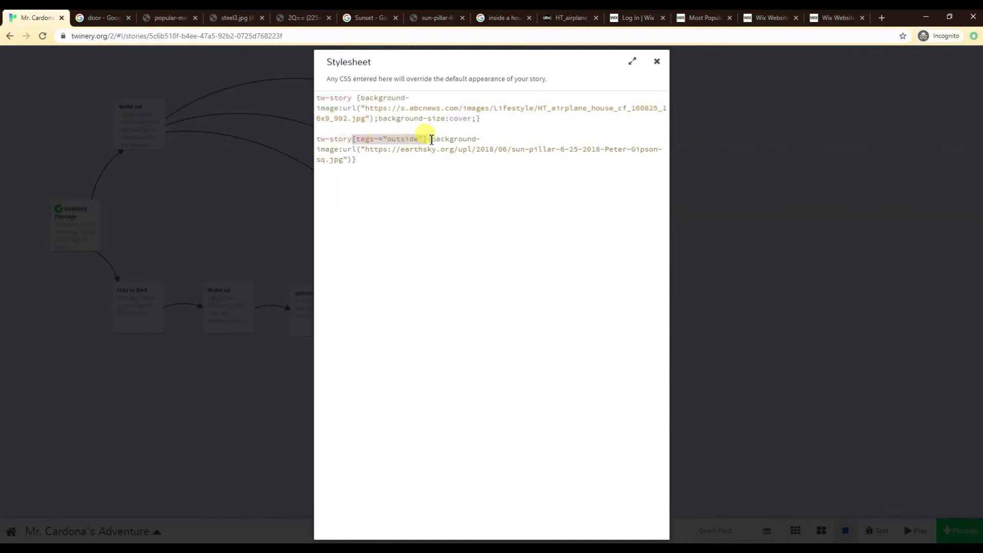
left_click(657, 61)
mouse_move(512, 137)
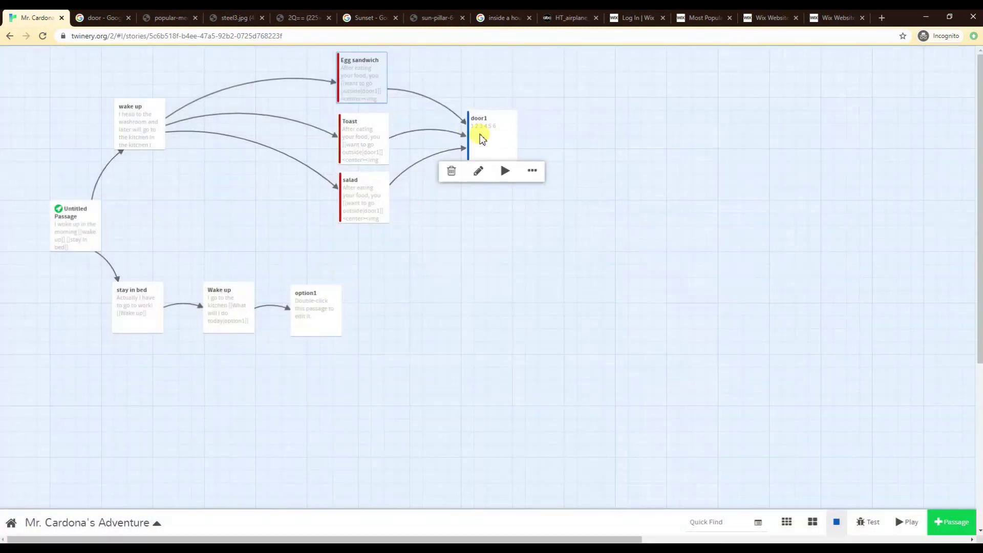
double_click(361, 89)
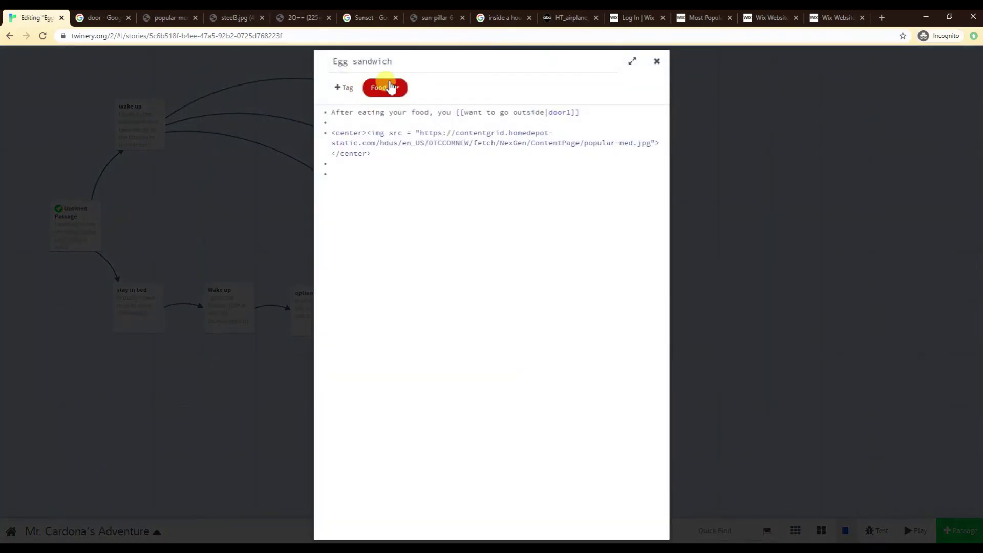
left_click(657, 61)
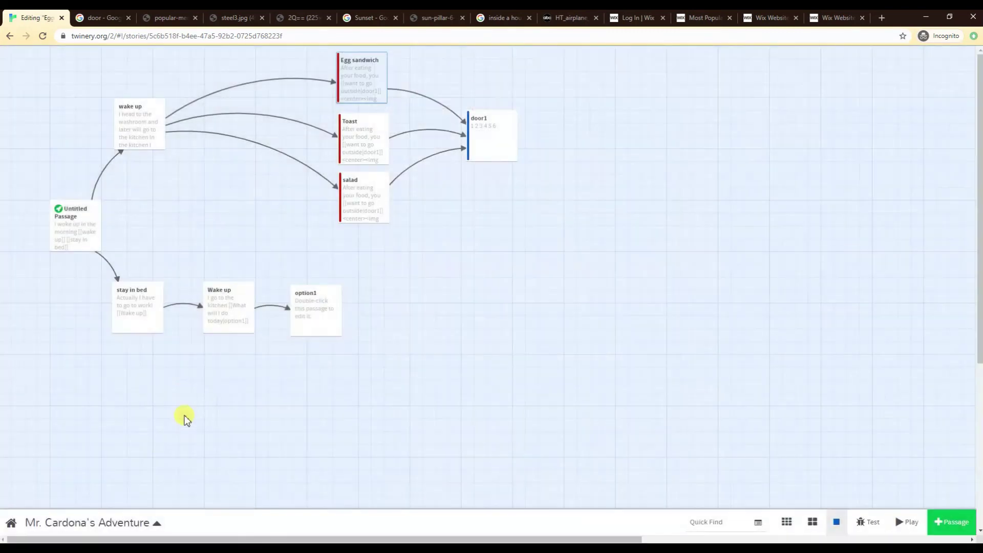
- Replace outside with food in the second background rule's tag condition and close the stylesheet
left_click(127, 523)
left_click(88, 371)
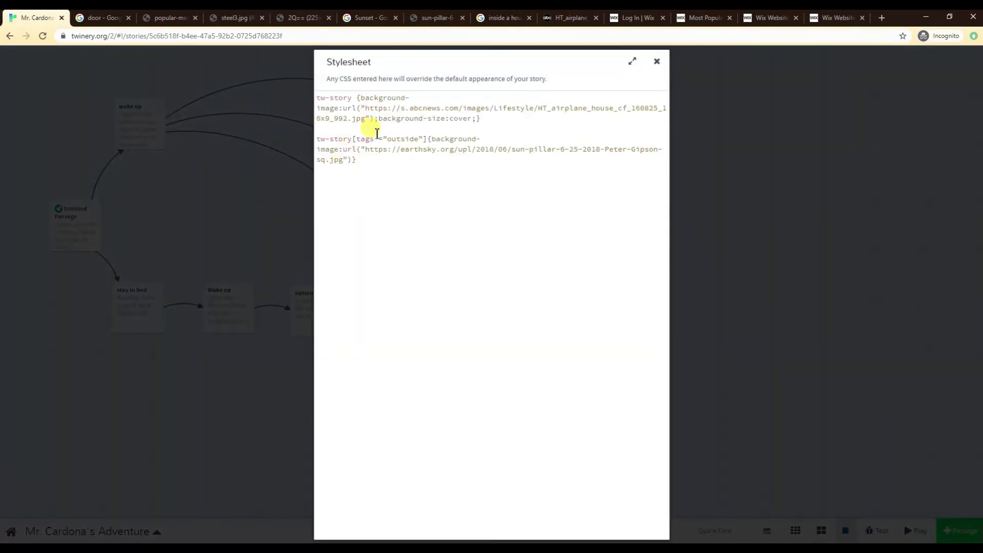
left_click(421, 138)
key("BackSpace")
key("BackSpace")
key("BackSpace")
key("BackSpace")
key("BackSpace")
key("BackSpace")
key("BackSpace")
type("food")
left_click(657, 62)
- Test the story from the Egg sandwich passage and check how its tag is spelled
left_click(368, 92)
left_click(378, 113)
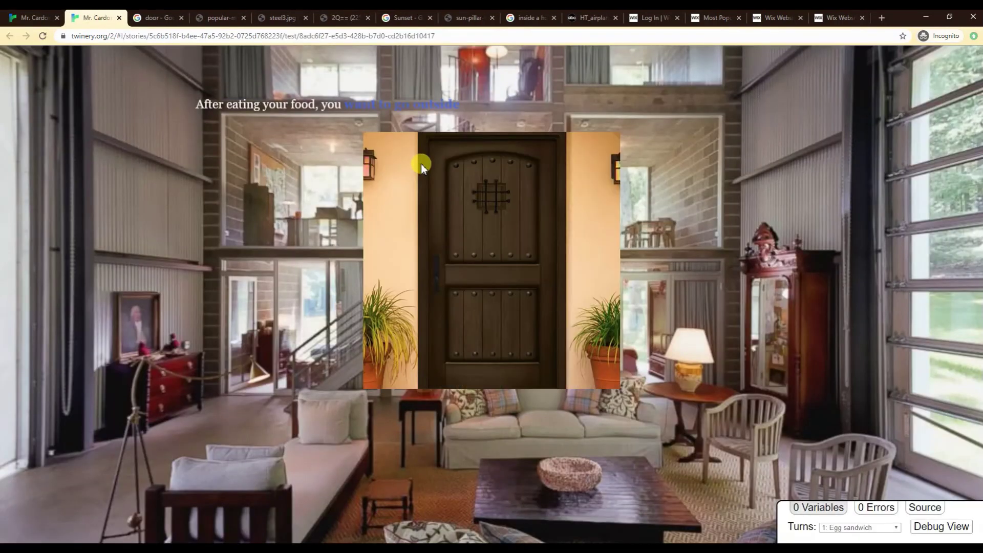
left_click(120, 18)
double_click(369, 80)
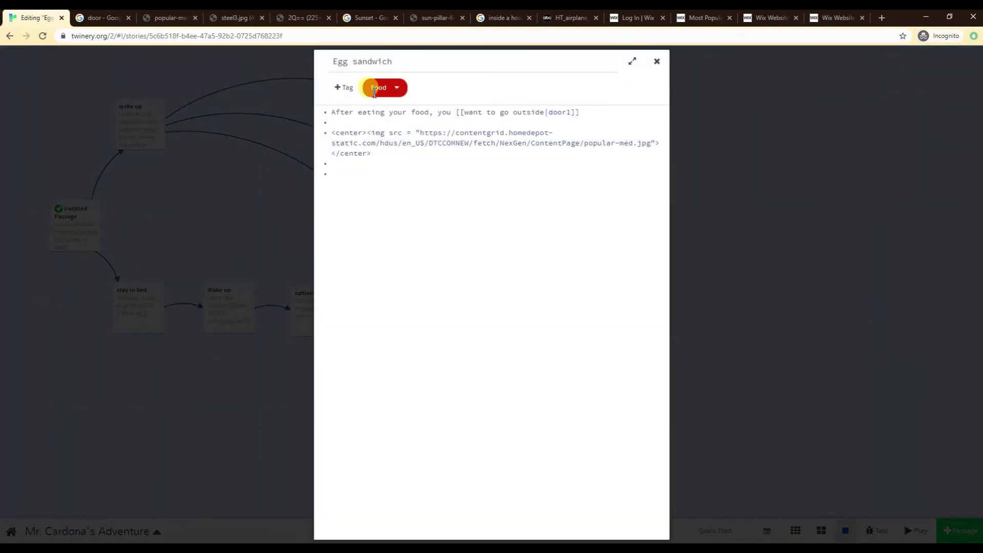
left_click(657, 61)
- Capitalize the tag name in the second stylesheet rule as Food and test the Egg sandwich passage again
left_click(137, 522)
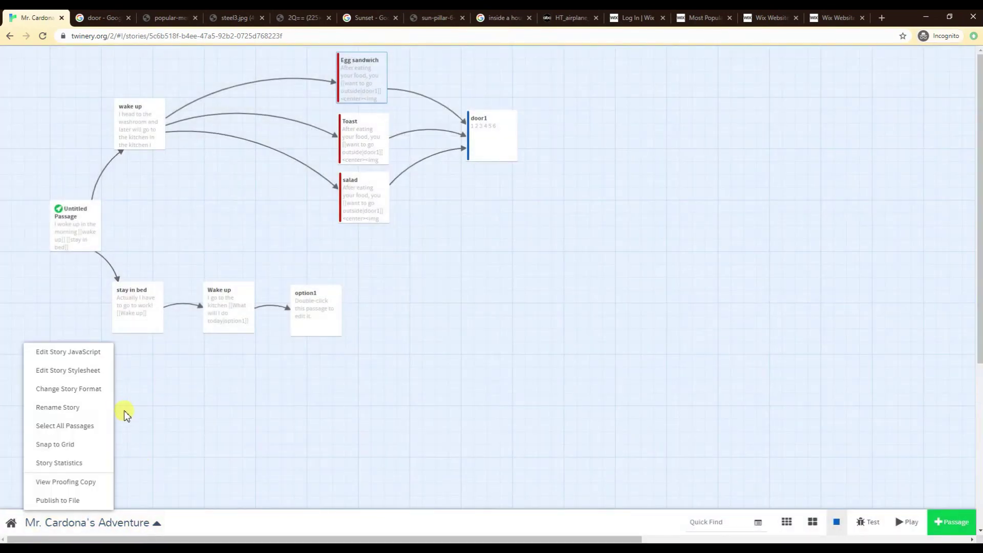
left_click(95, 370)
left_click(390, 139)
key("BackSpace")
type("F")
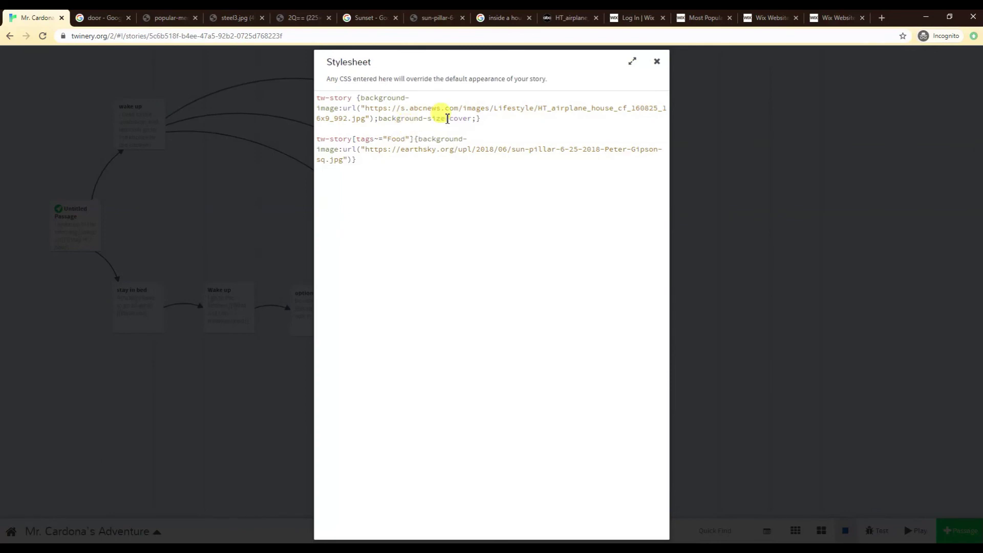
left_click(657, 61)
mouse_move(380, 91)
left_click(379, 112)
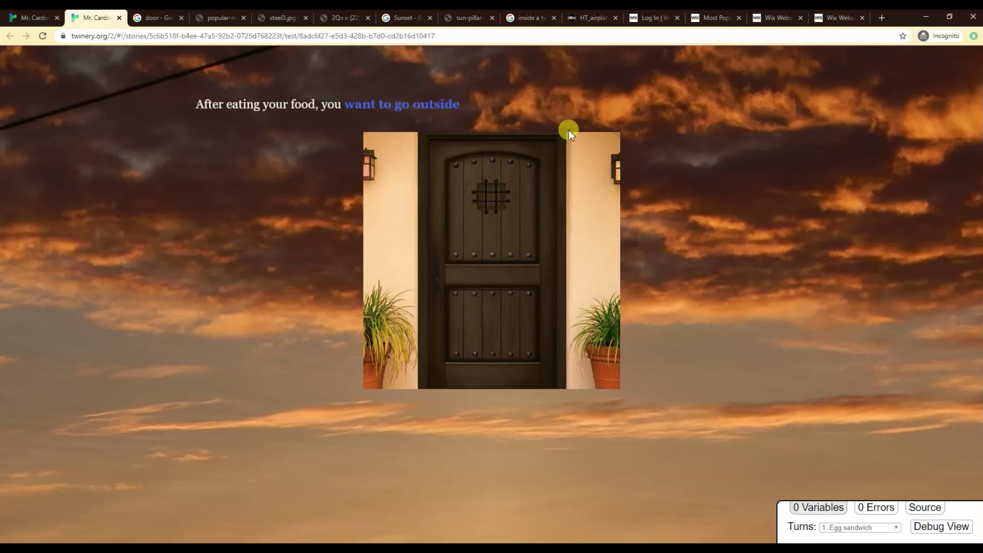
left_click(119, 17)
- Test the door1 passage to check its background, and view the tag on the Egg sandwich passage
mouse_move(497, 130)
left_click(505, 169)
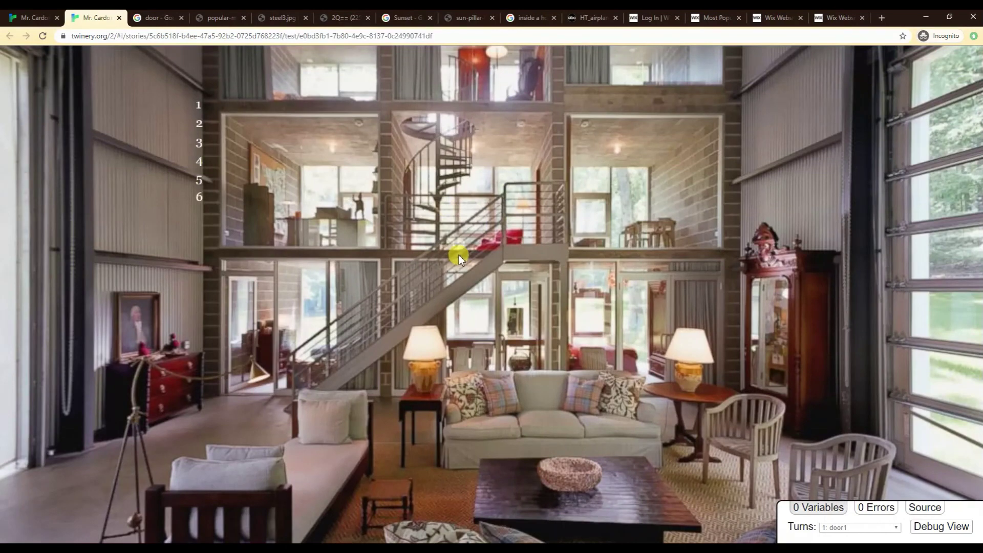
left_click(119, 18)
mouse_move(367, 208)
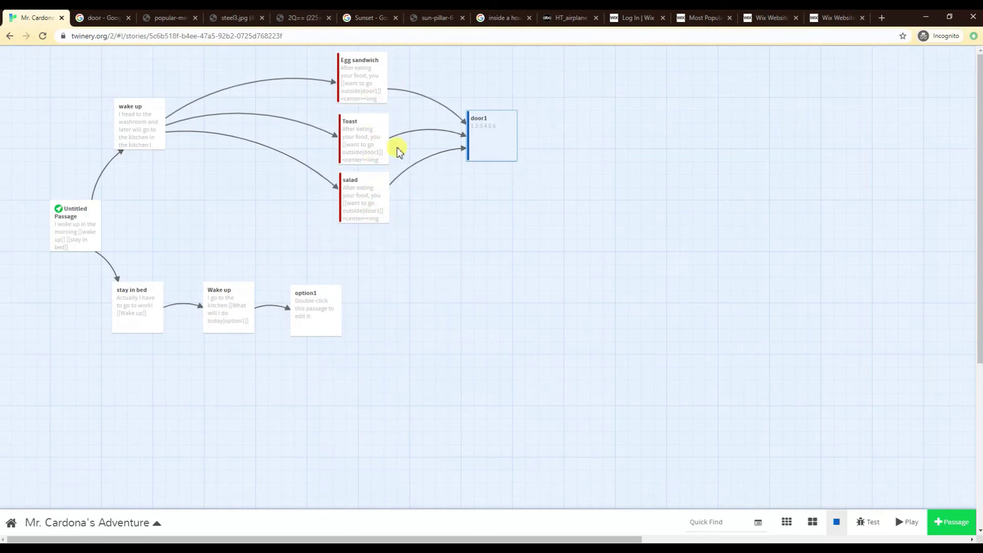
double_click(368, 85)
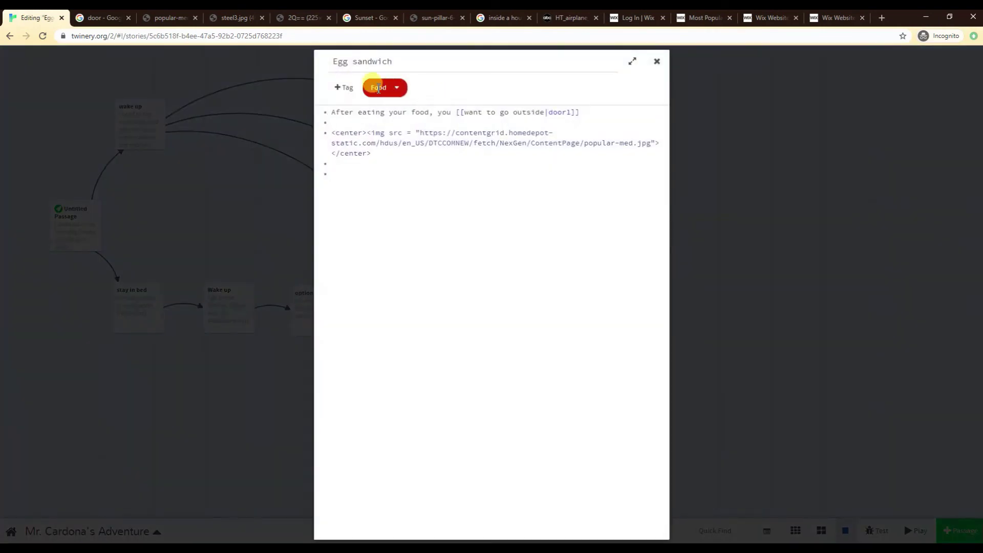
left_click(658, 62)
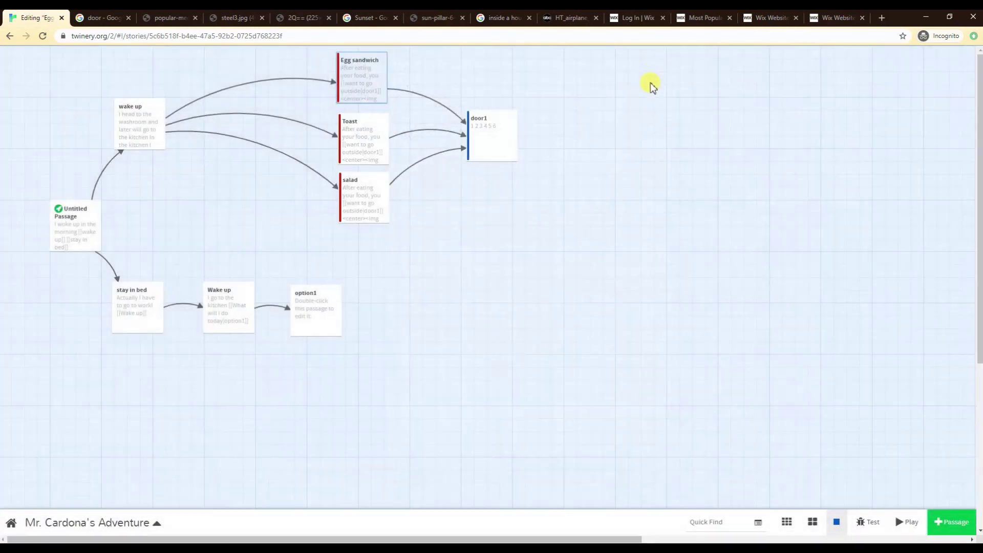
- Duplicate the Food background rule below itself in the stylesheet and set the copy's tag condition to outside
left_click(80, 522)
left_click(102, 376)
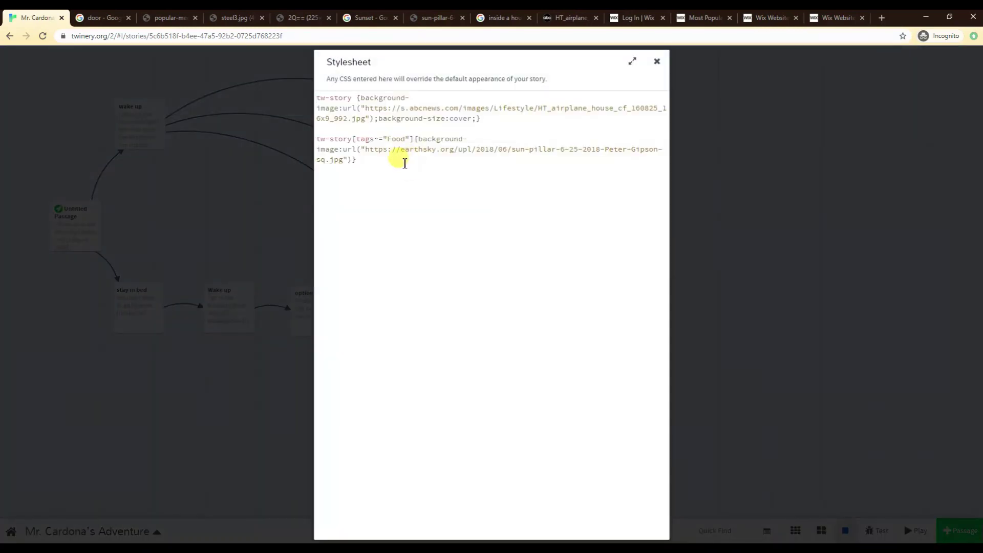
left_click_drag(404, 160, 318, 138)
key("ctrl+c")
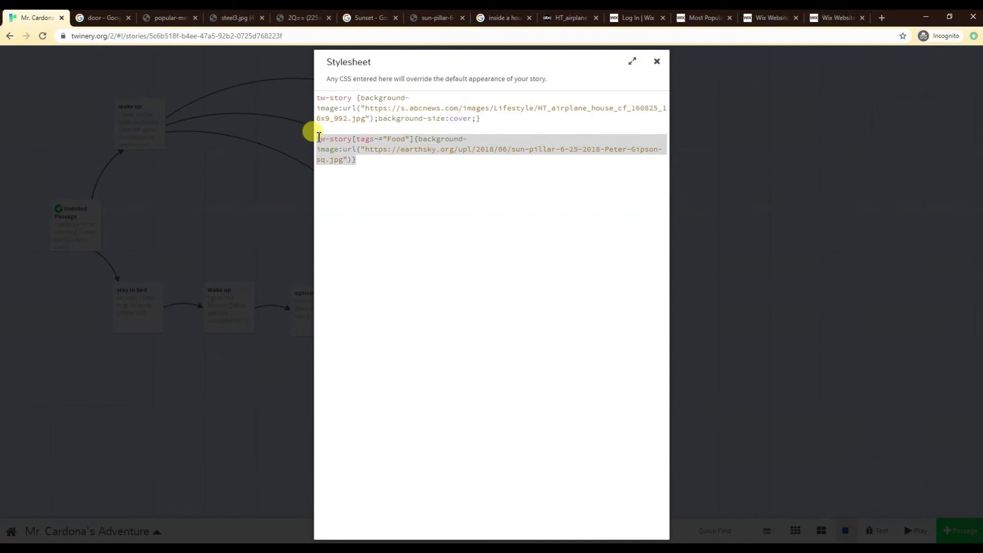
left_click(398, 160)
key("ctrl+v")
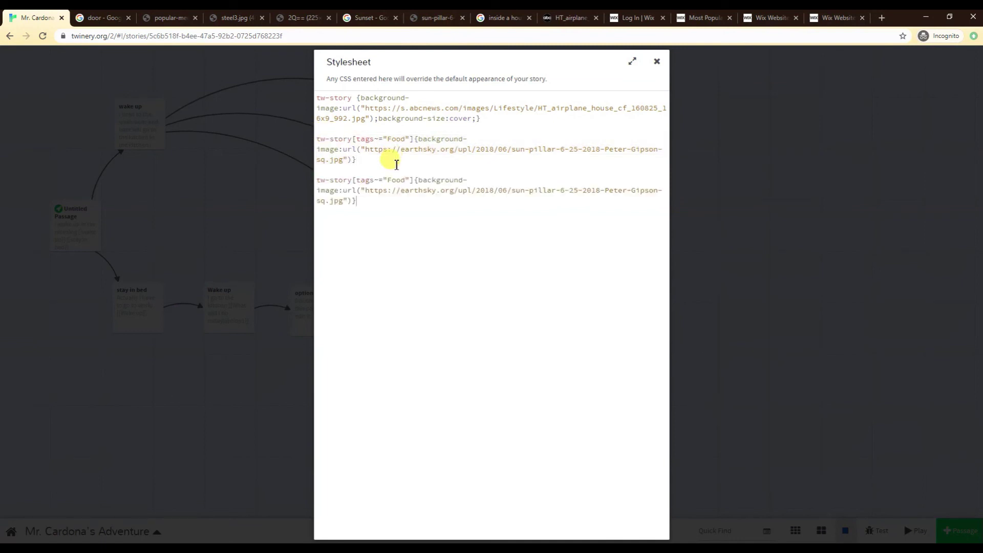
key("BackSpace")
key("BackSpace")
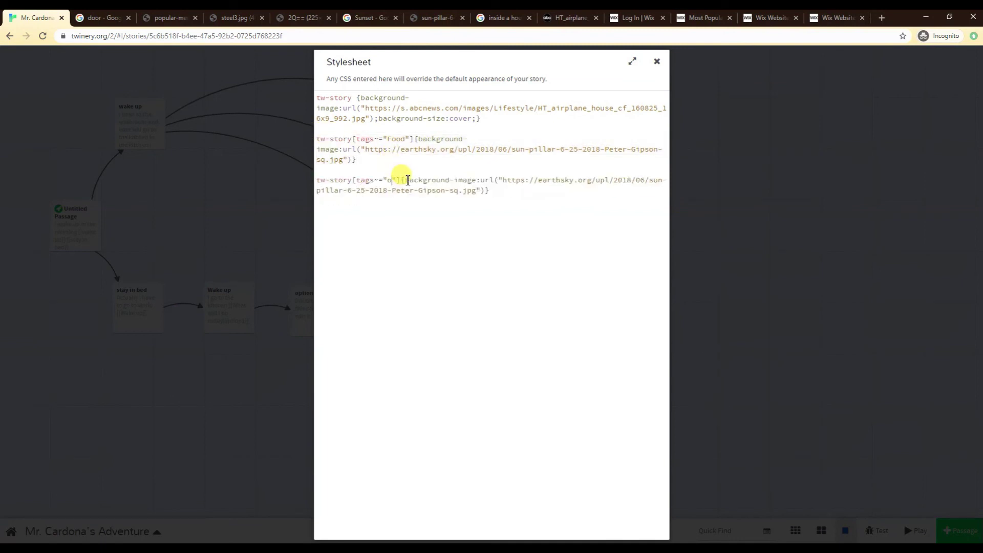
type("outside")
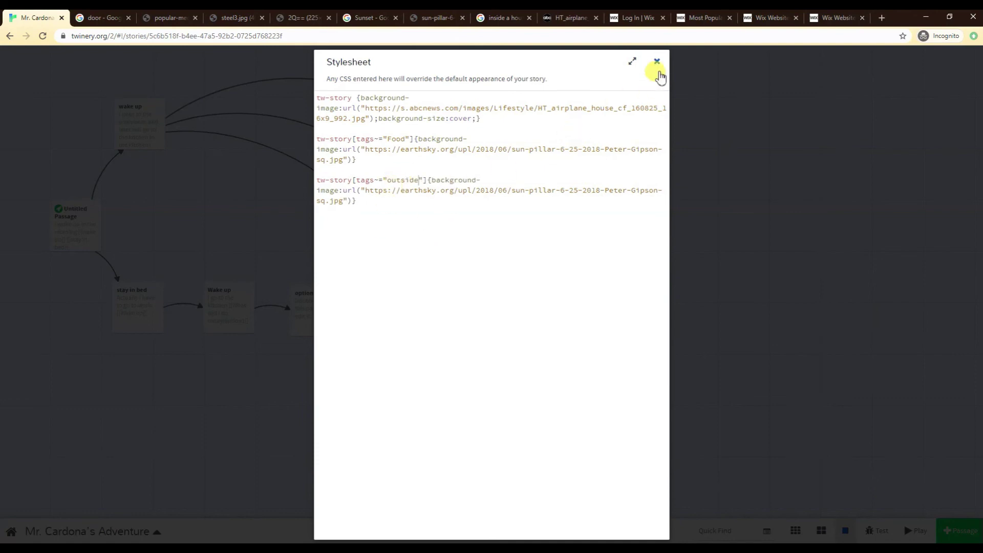
left_click(657, 62)
- Check the tag on the door1 passage, and reopen the story from the story list
double_click(504, 134)
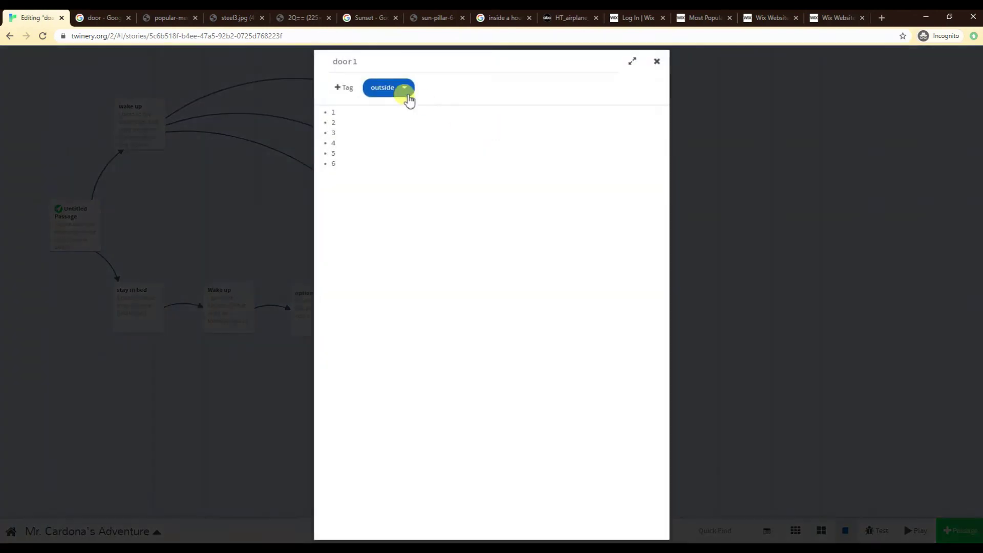
left_click(656, 60)
mouse_move(370, 78)
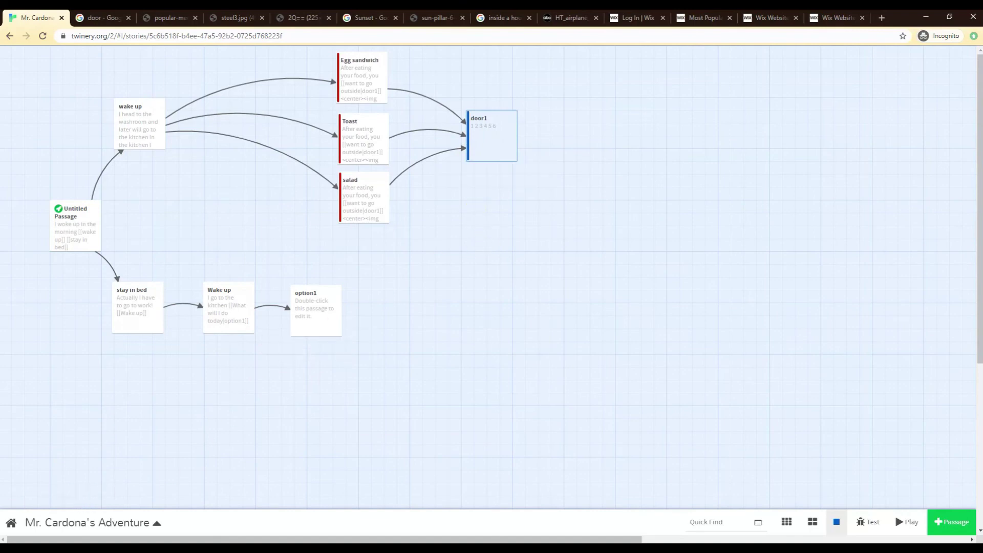
left_click(12, 522)
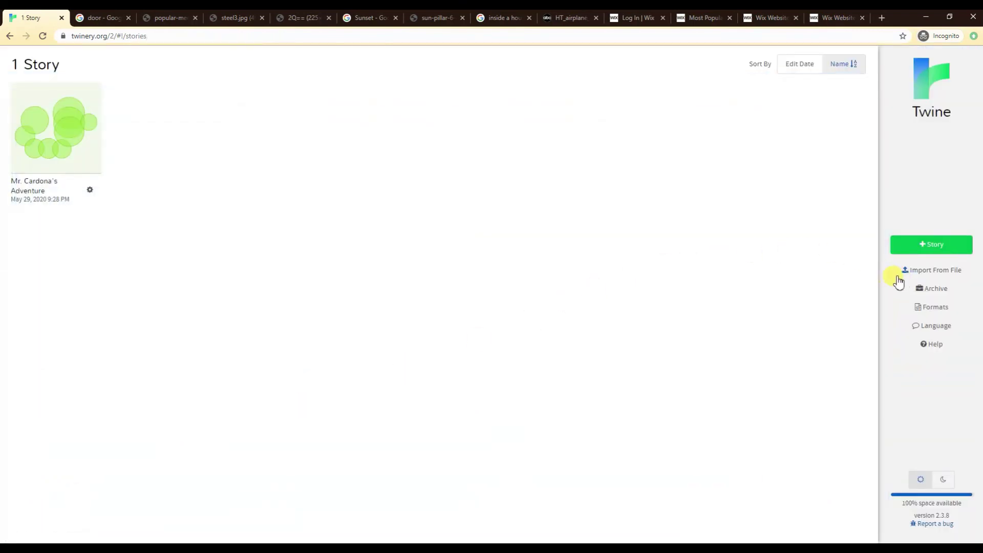
left_click(68, 143)
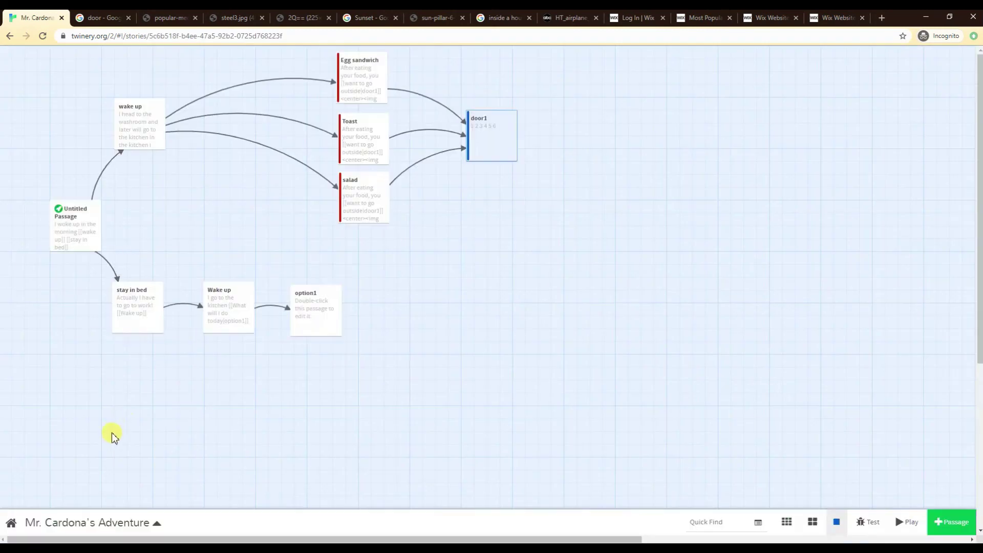
- Return to the story list and publish the story to an HTML file
left_click(137, 522)
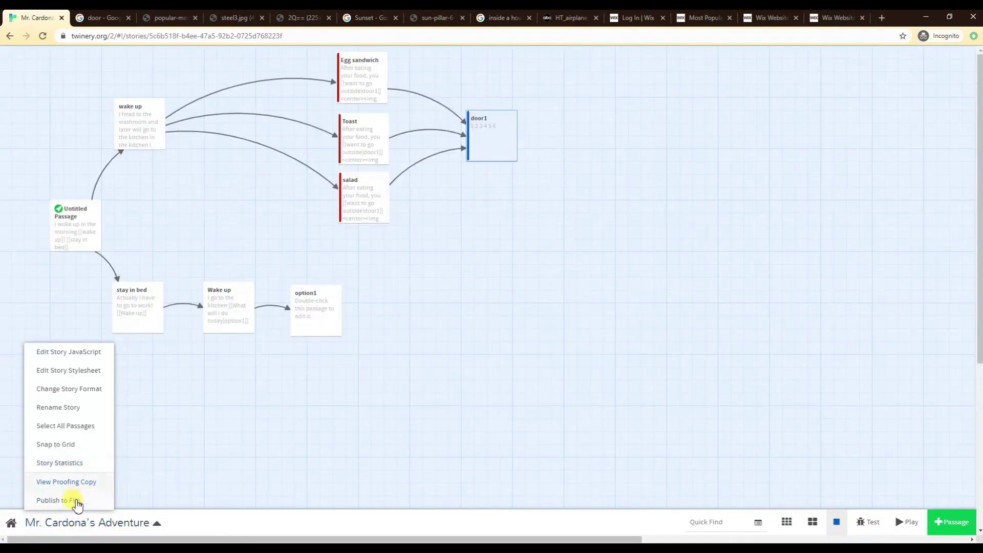
left_click(11, 522)
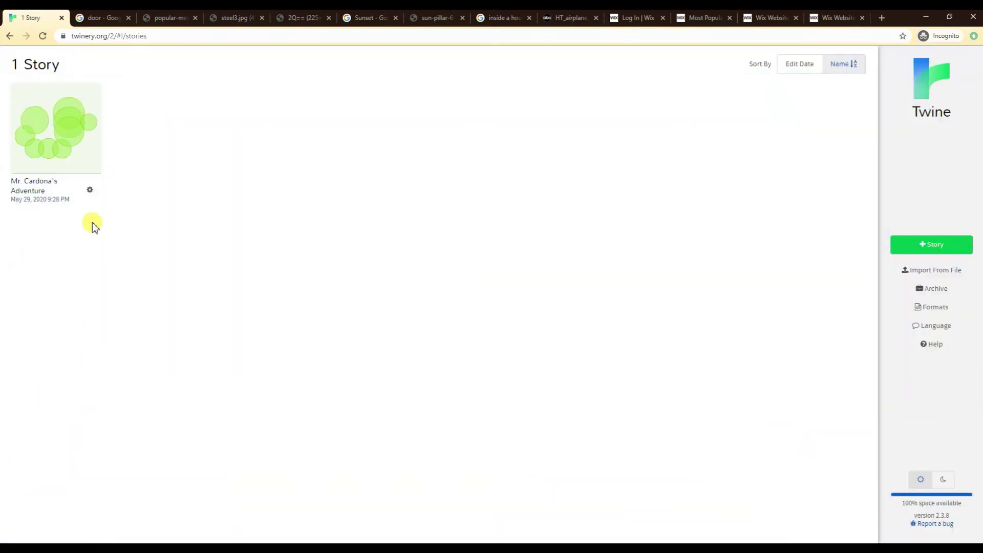
left_click(92, 198)
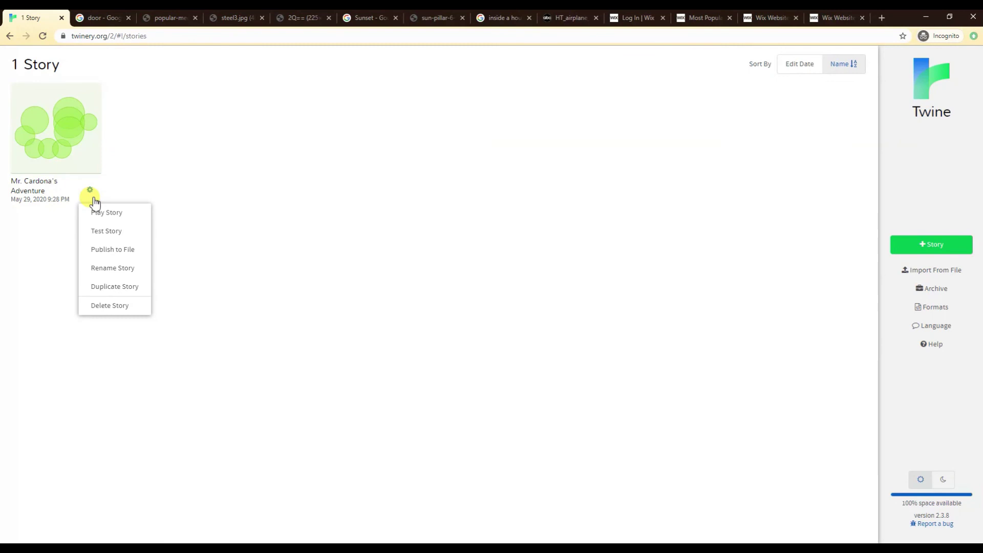
left_click(126, 250)
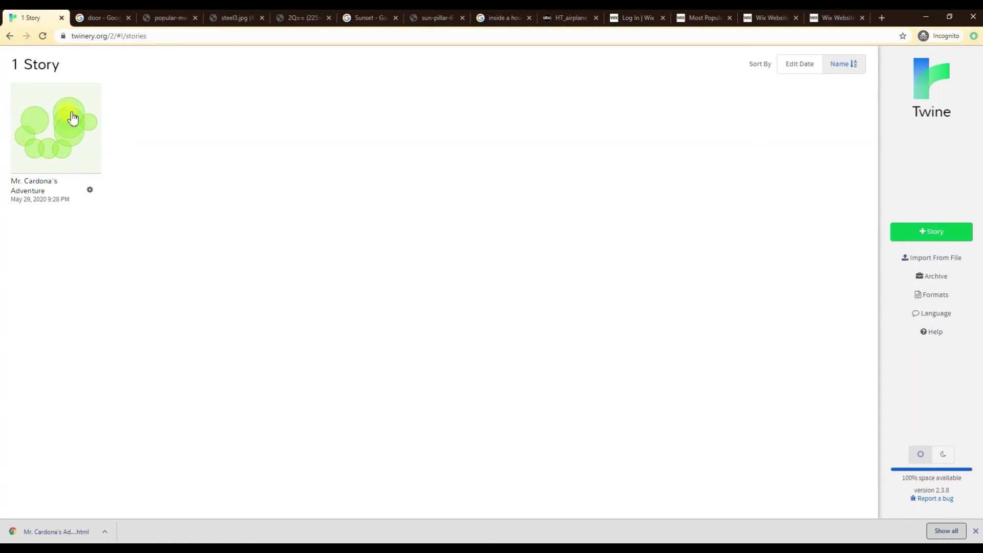
- Open the published story file, play it through stay in bed and Wake up, and step back one passage
left_click(55, 532)
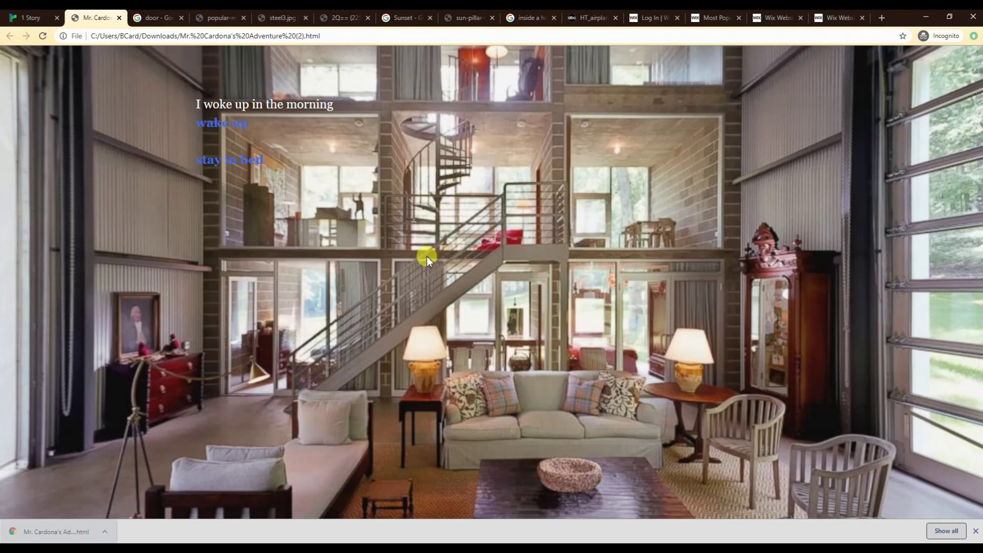
left_click(245, 159)
left_click(211, 123)
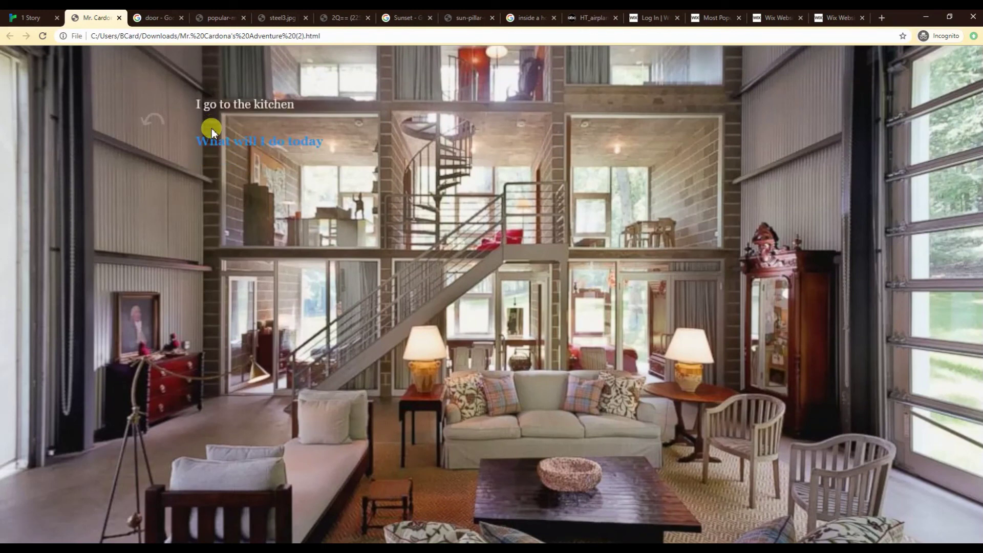
left_click(153, 119)
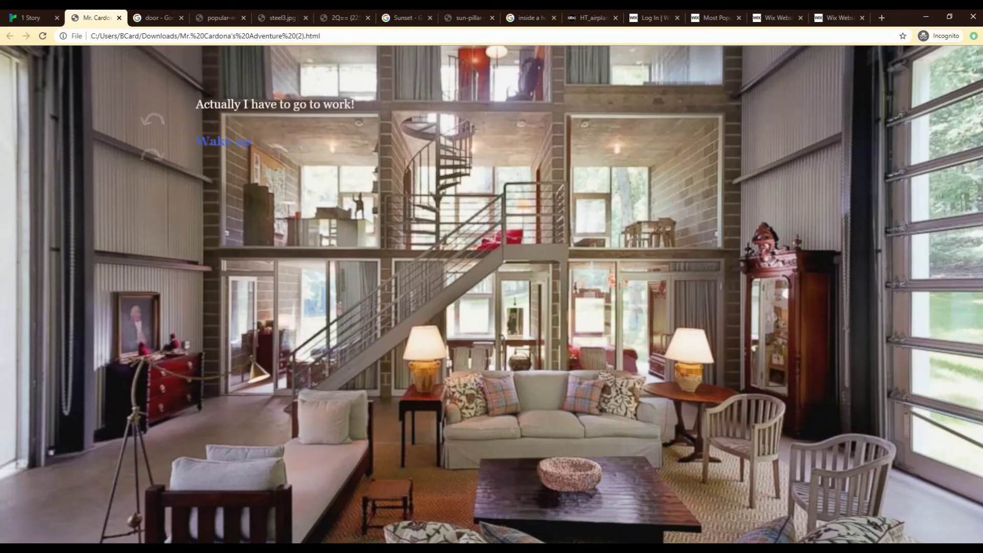